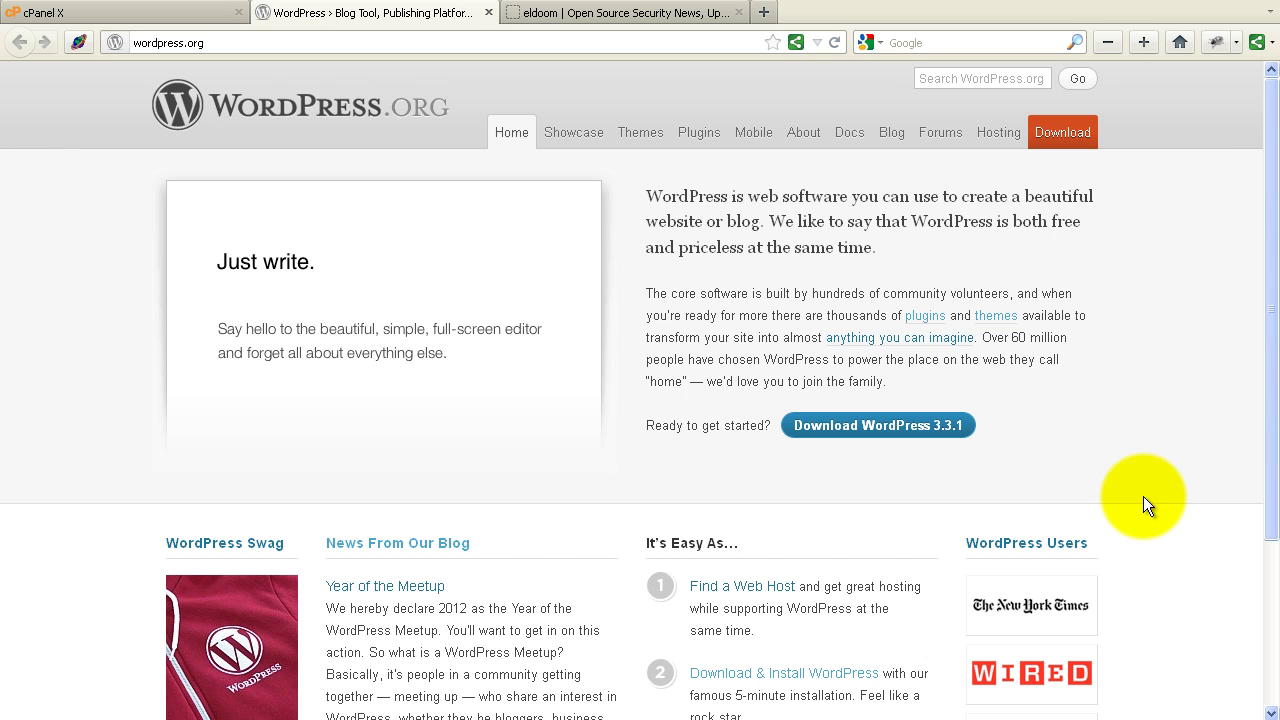
Download the WordPress 3.3.1 zip package from WordPress.org to the Downloads folder
left_click(851, 434)
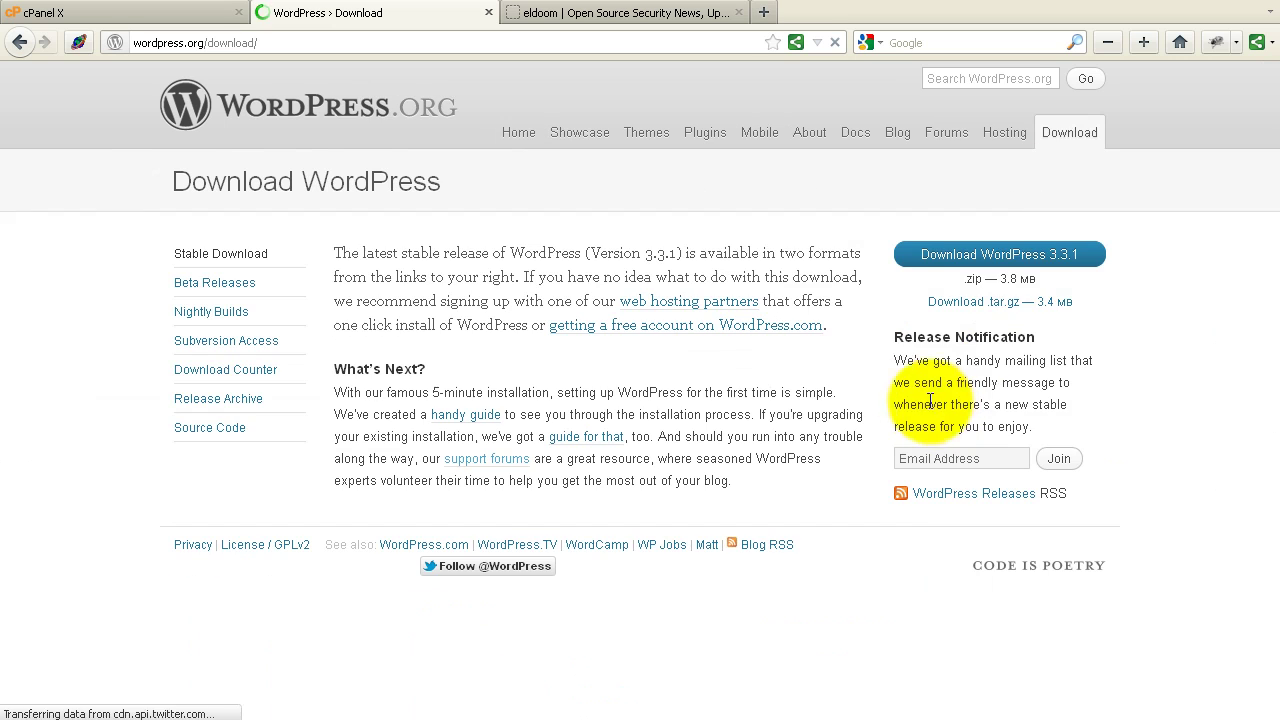
left_click(990, 258)
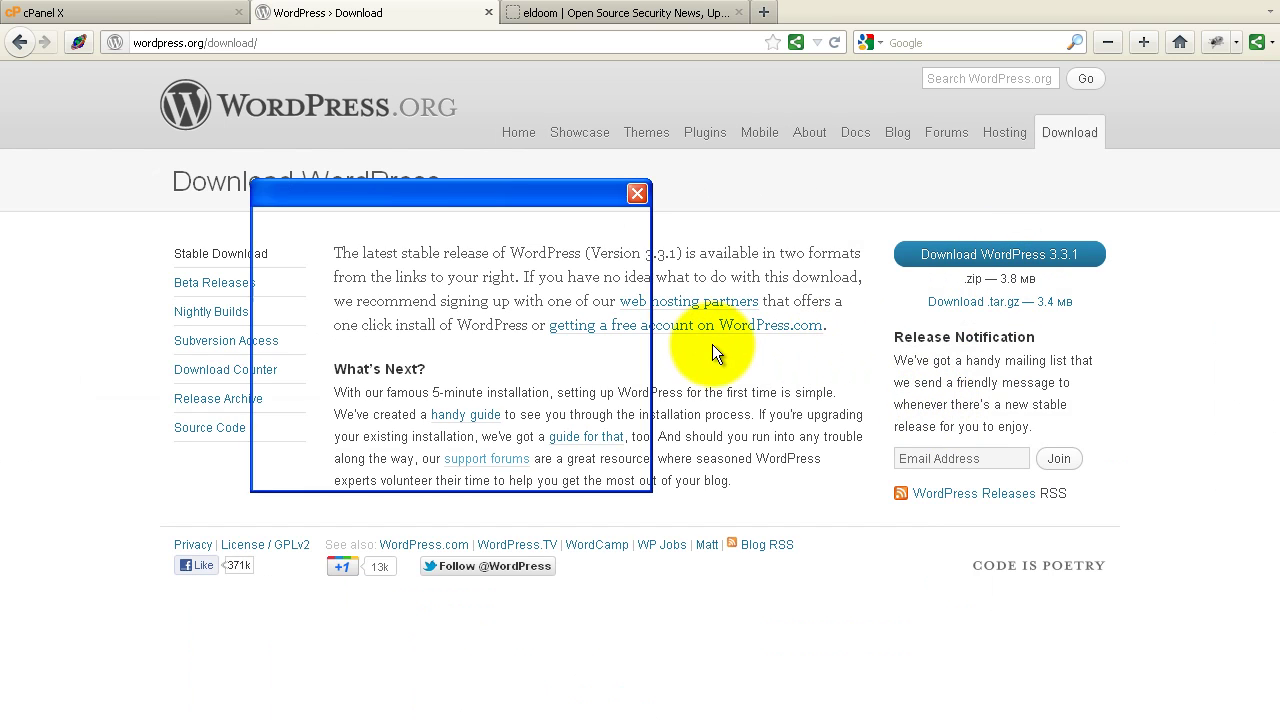
left_click(515, 444)
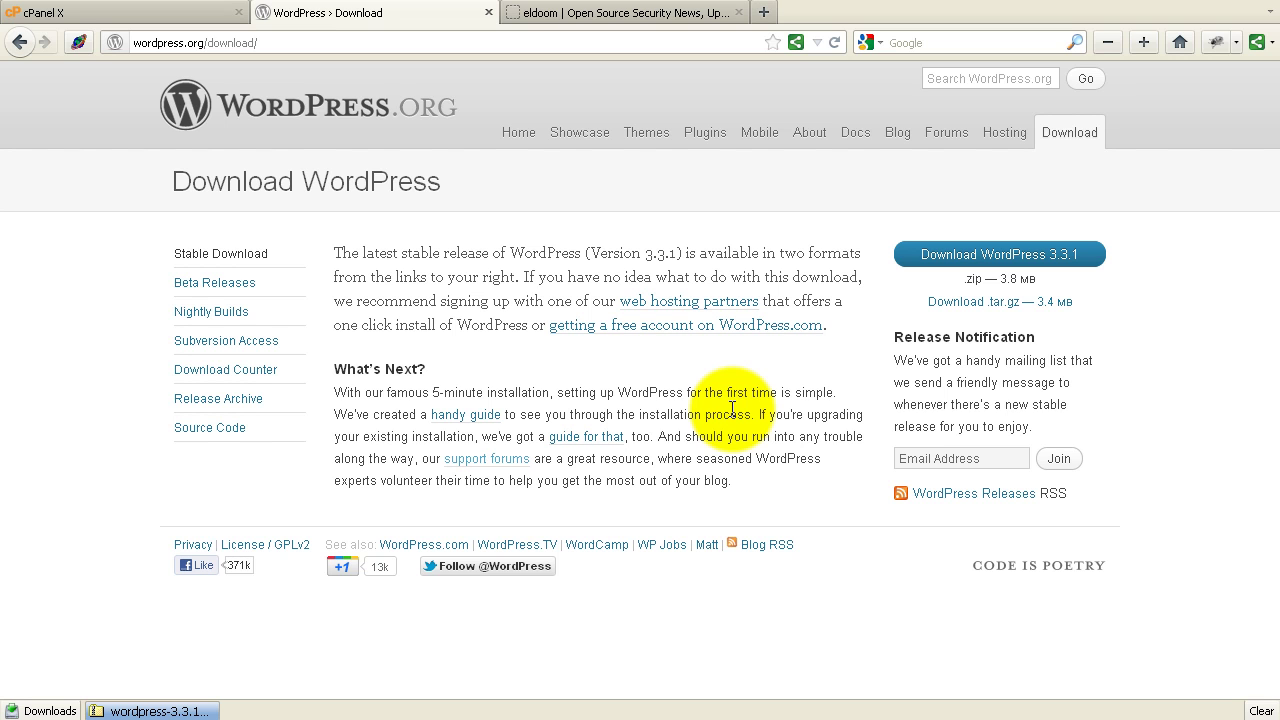
mouse_move(132, 712)
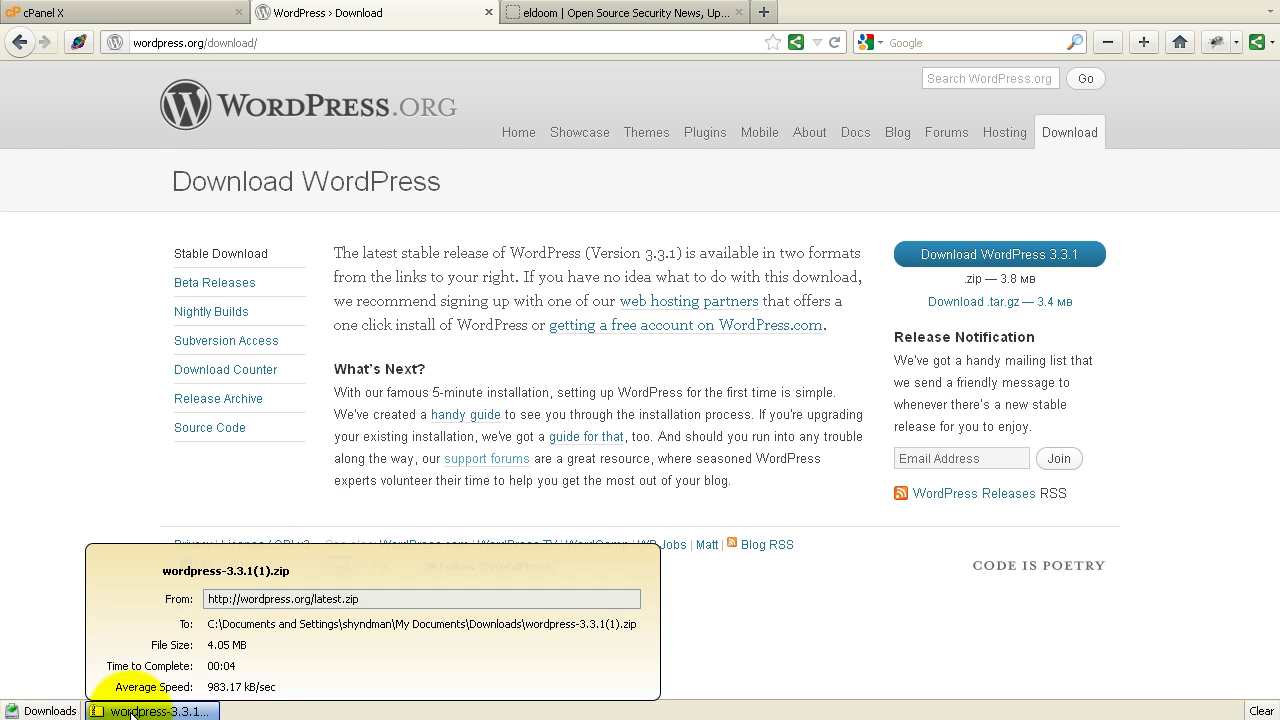
right_click(132, 712)
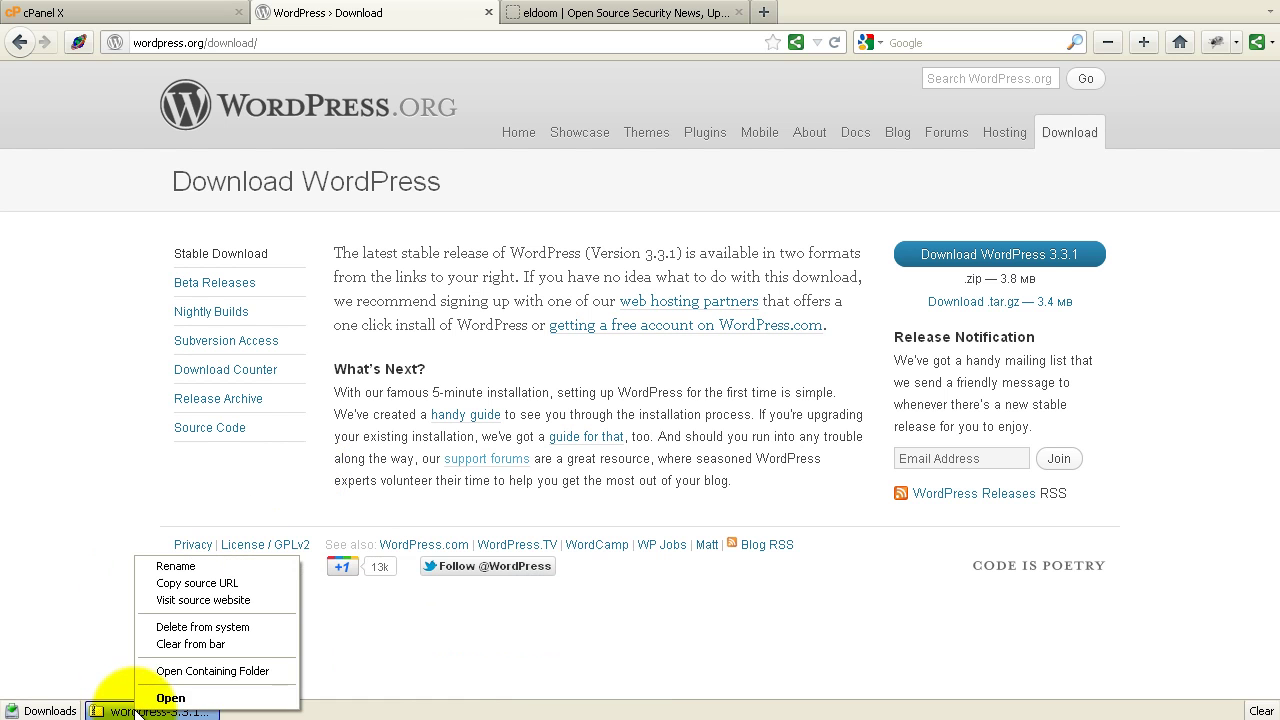
left_click(446, 665)
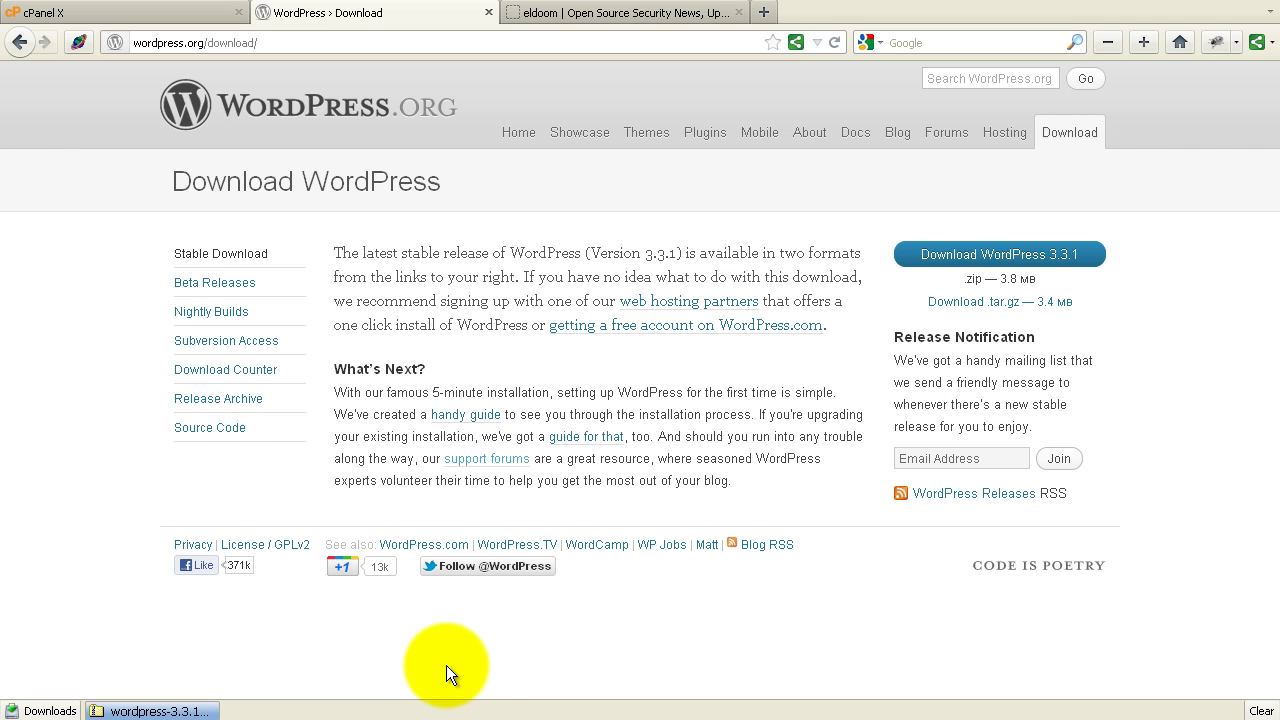
Check the live eldoom site's address, then open the public_html folder in cPanel File Manager
left_click(88, 14)
left_click(567, 18)
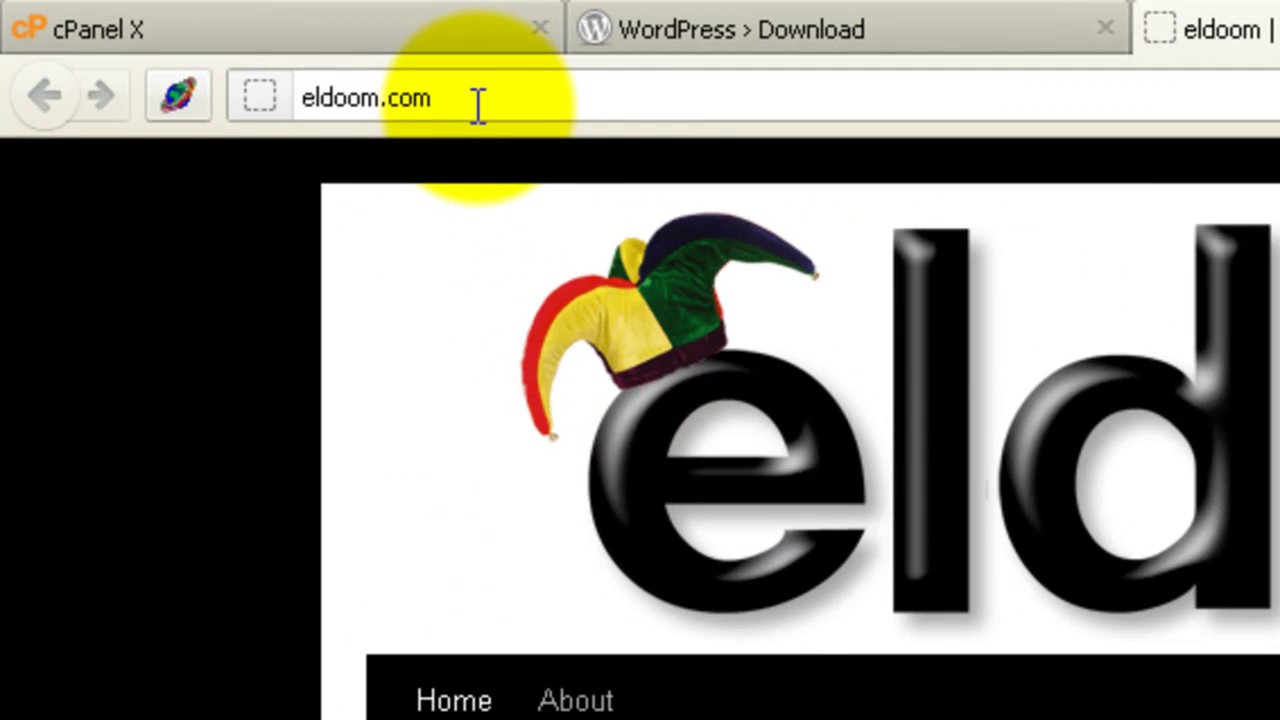
left_click(210, 46)
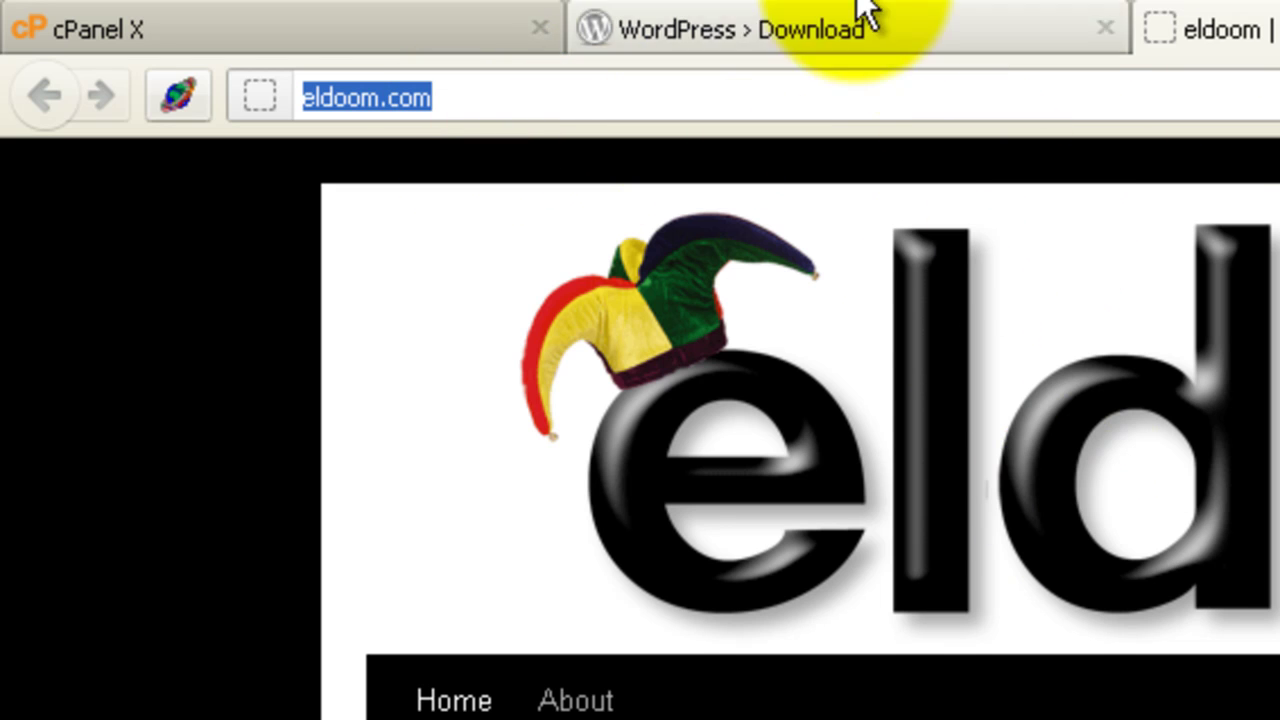
left_click(356, 34)
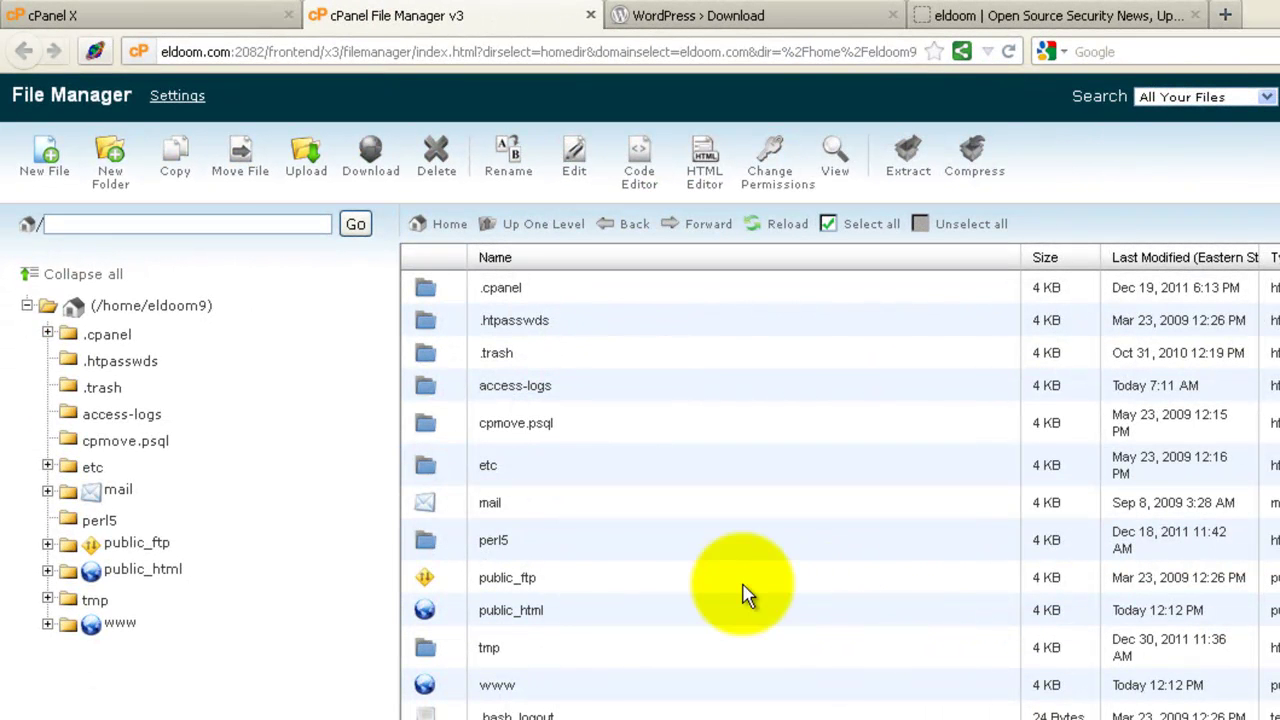
left_click(120, 570)
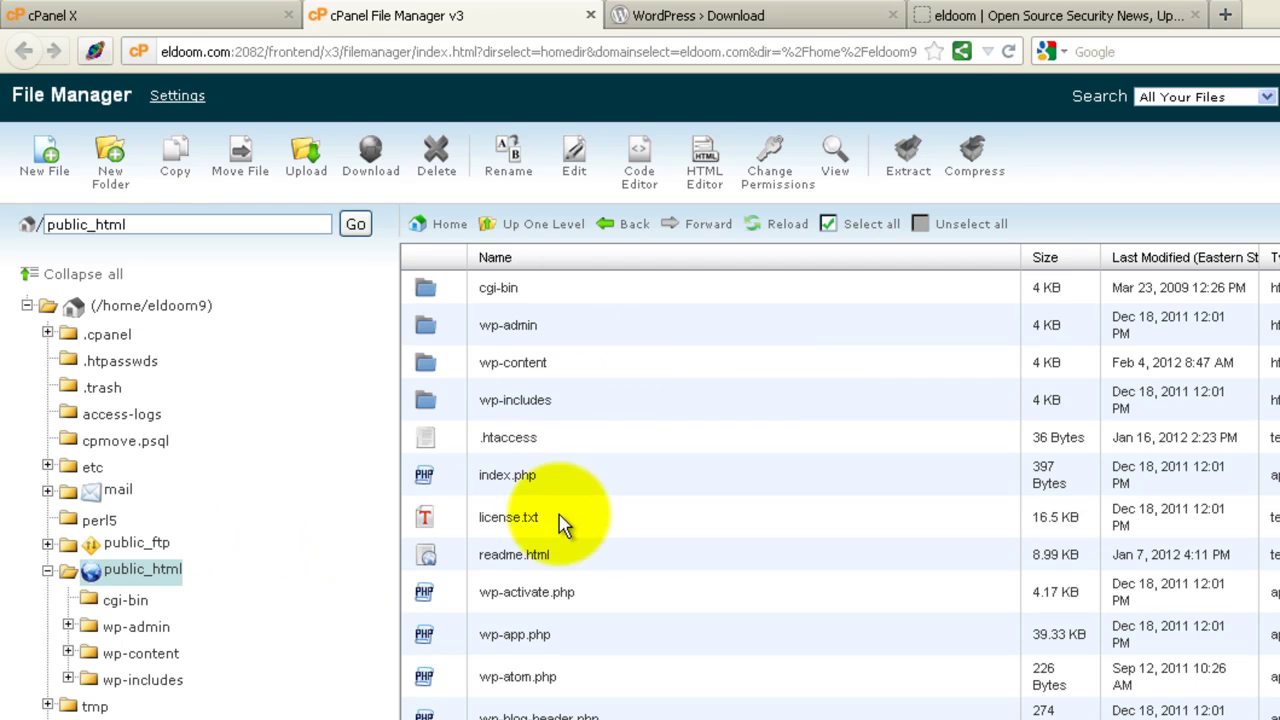
Upload the WordPress 3.3.1 zip to public_html and reload the file list
left_click(306, 175)
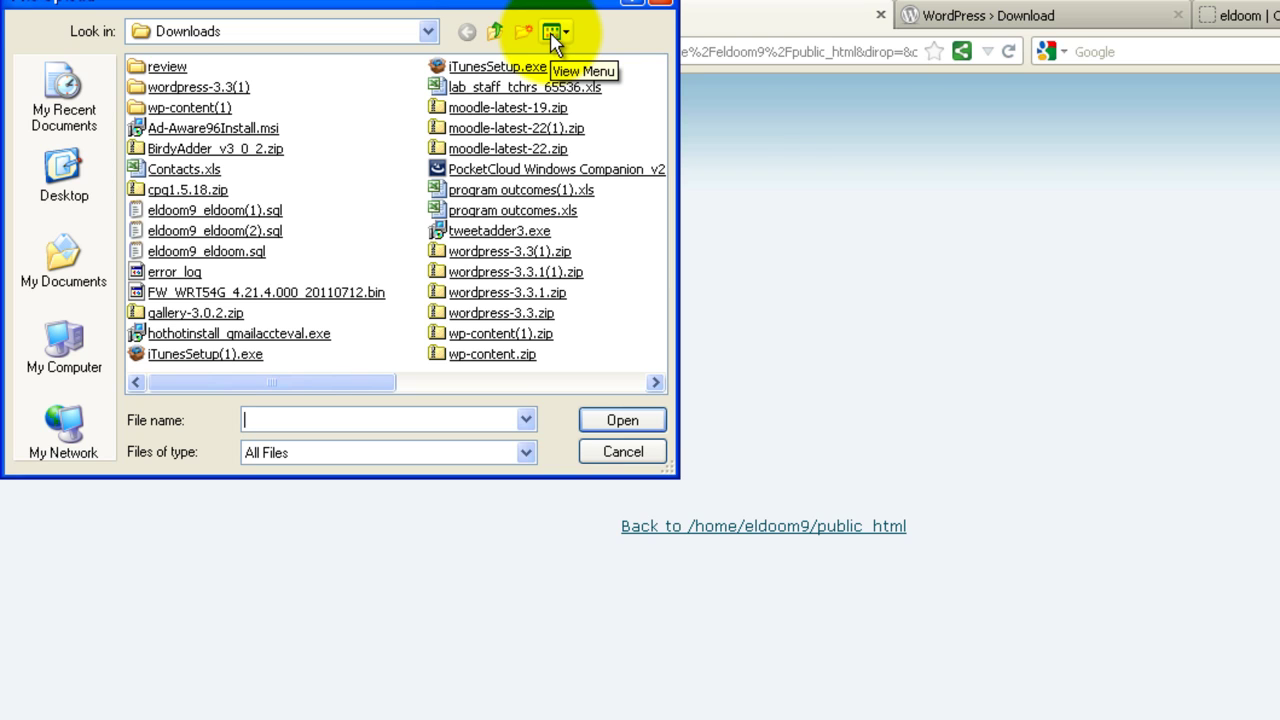
left_click(622, 451)
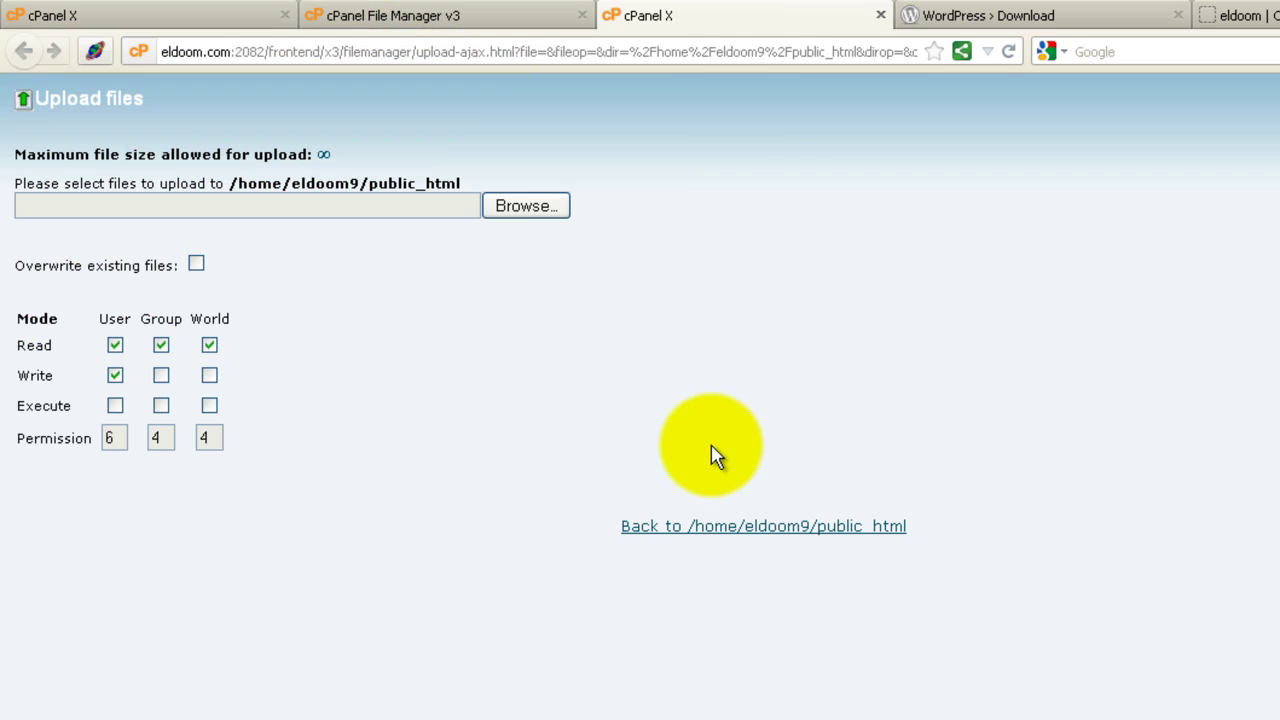
left_click(880, 16)
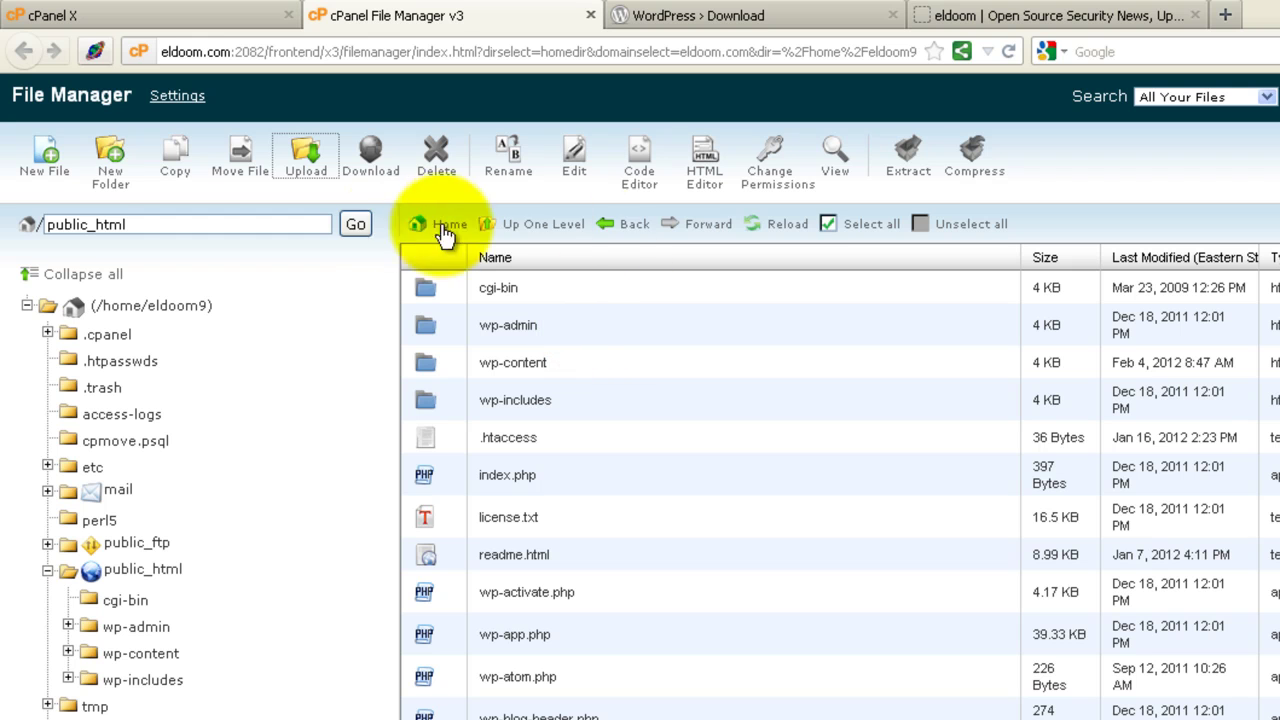
left_click(777, 226)
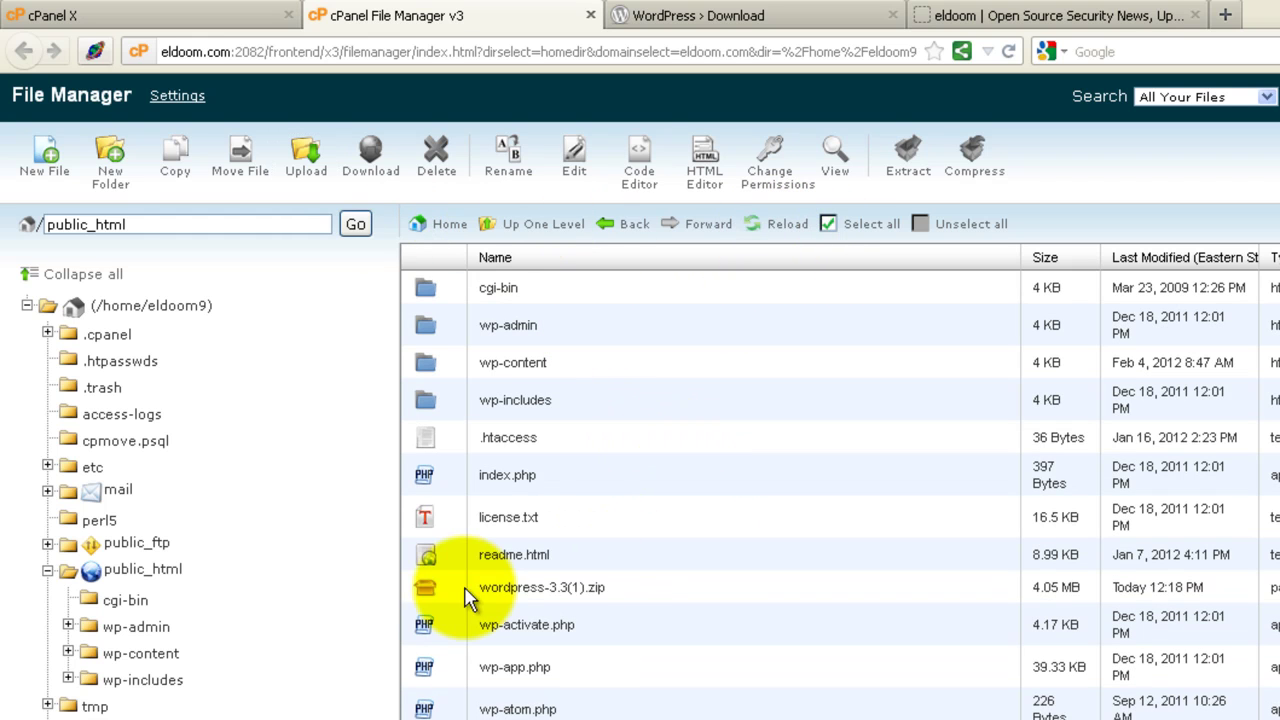
Extract the WordPress zip into a new wordpress folder
left_click(425, 588)
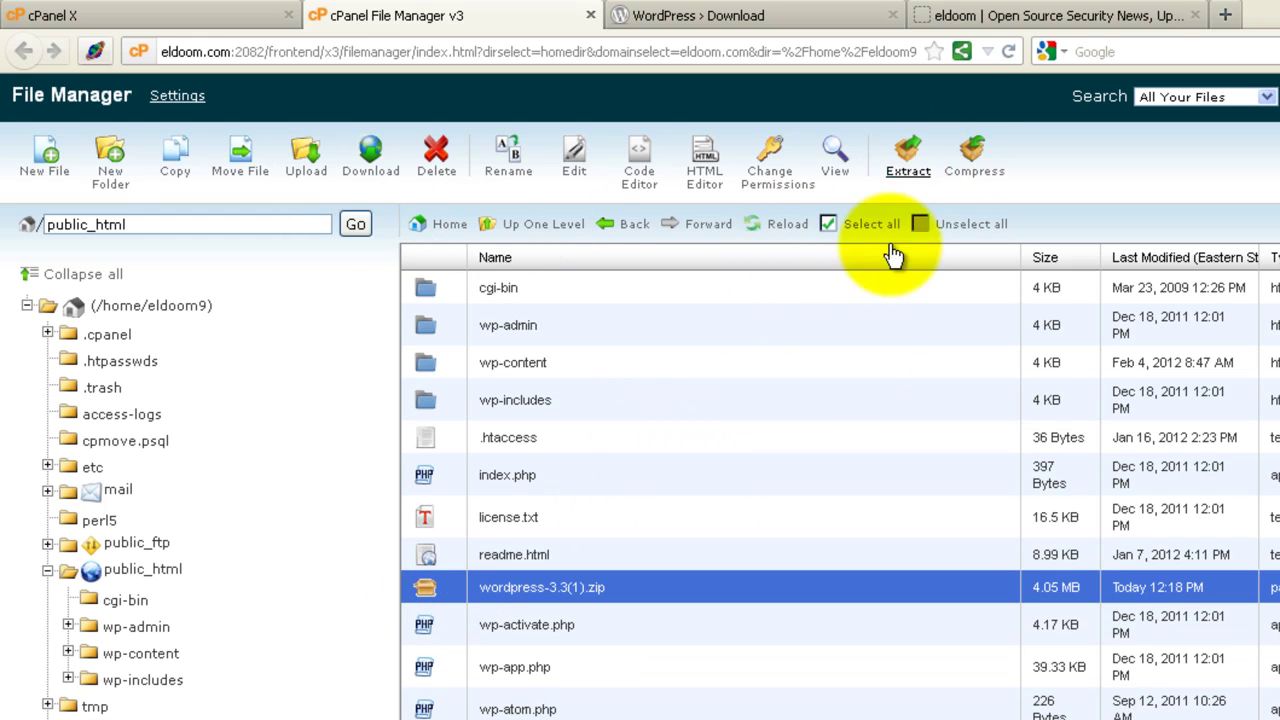
left_click(908, 155)
left_click(925, 549)
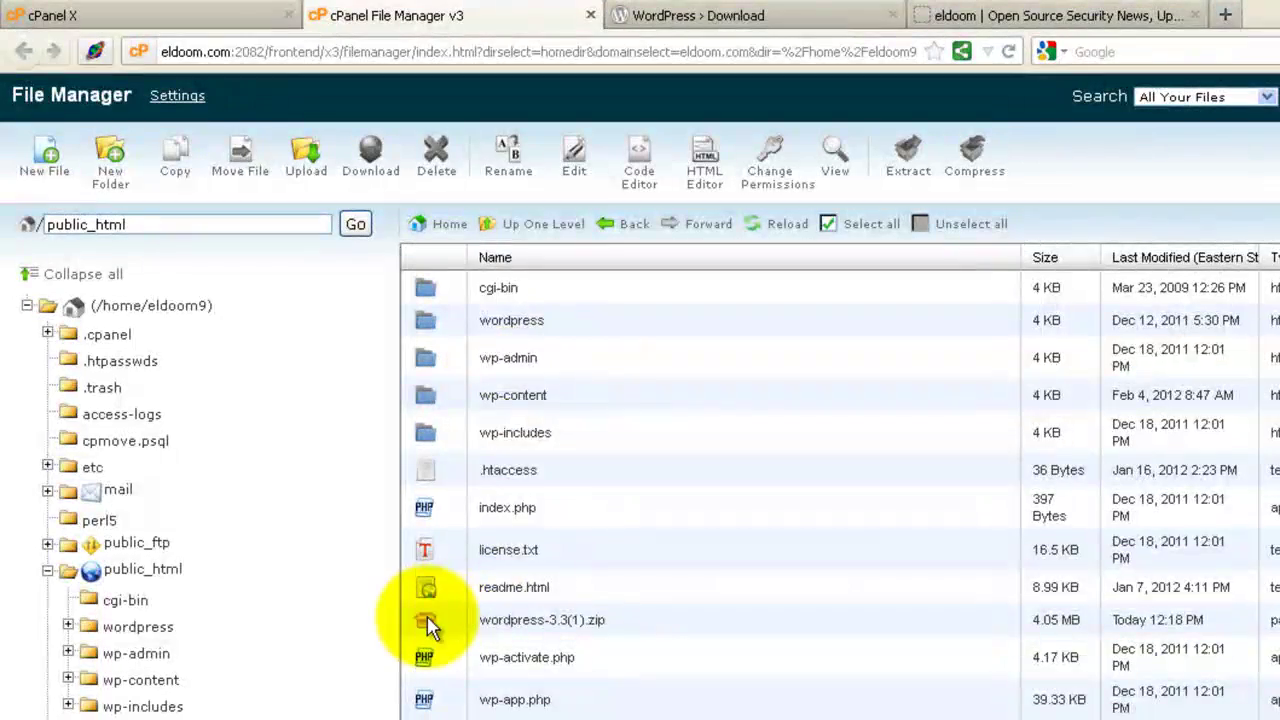
Delete the WordPress zip file from public_html
left_click(426, 624)
left_click(434, 154)
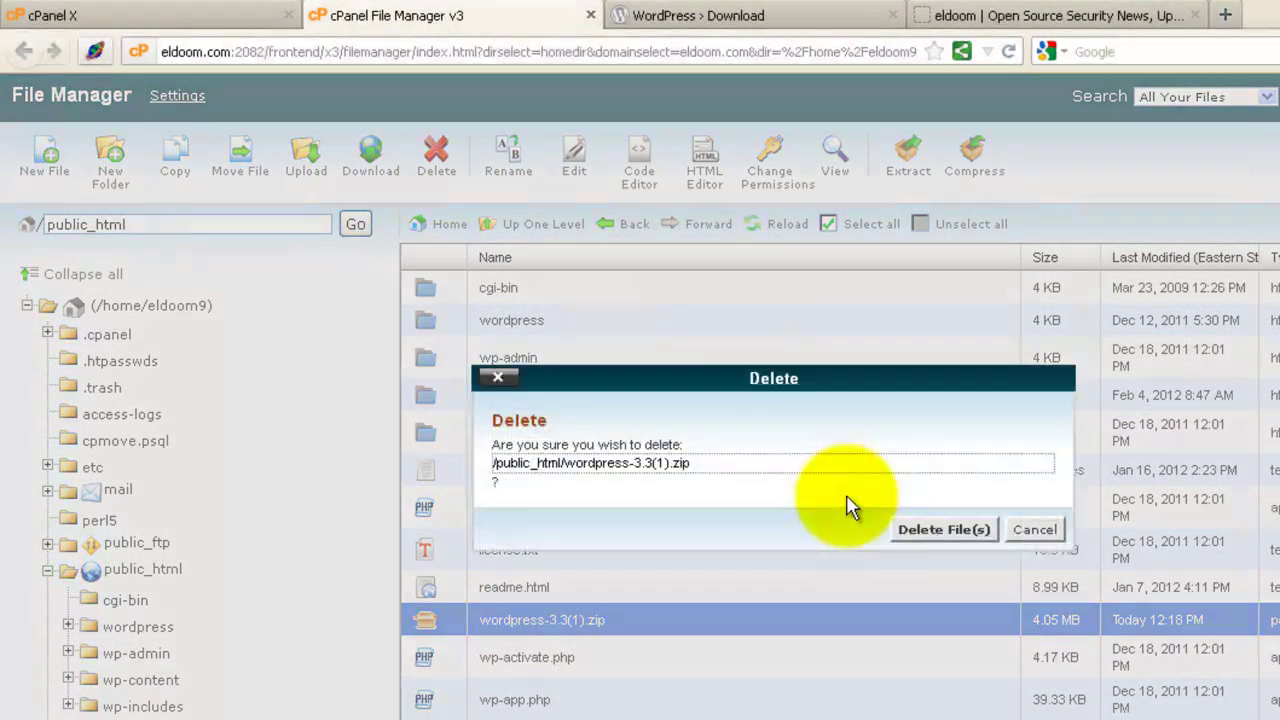
left_click(943, 530)
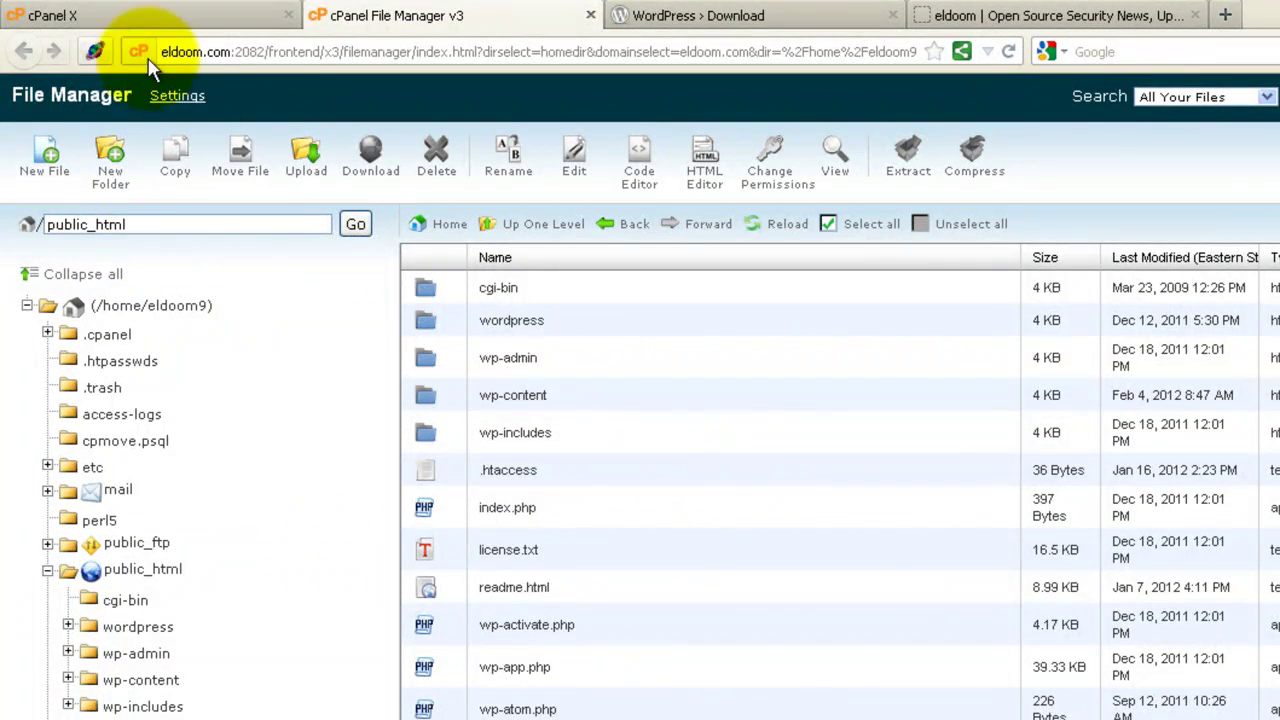
Create the eldoom9_wordpress database on cPanel's MySQL Databases page
left_click(100, 18)
scroll(700, 640, "down", 5)
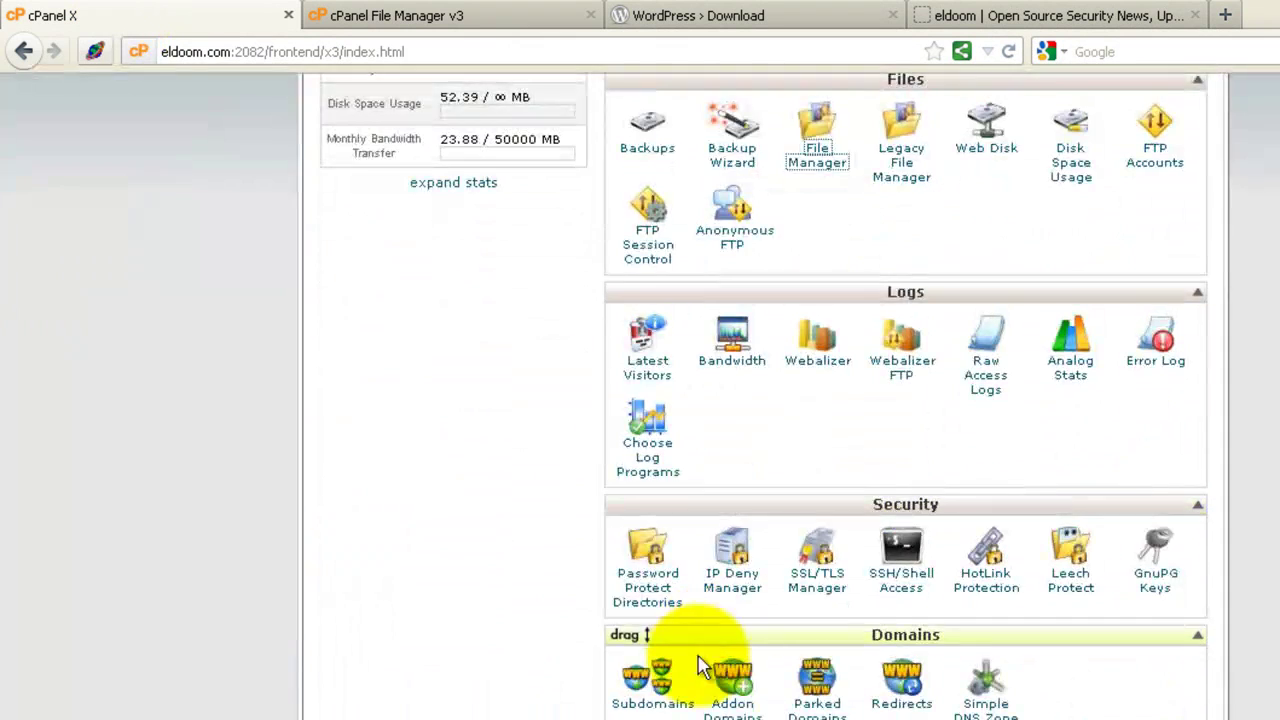
scroll(700, 665, "down", 5)
left_click(655, 568)
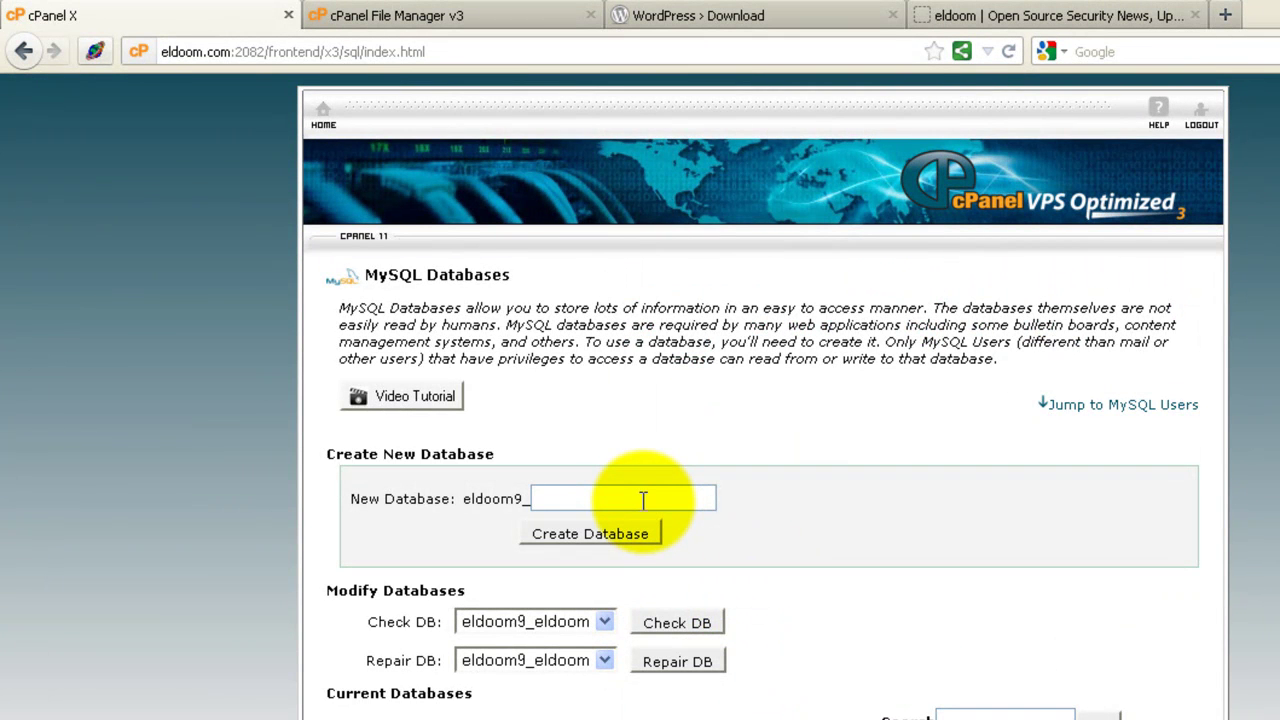
type("w")
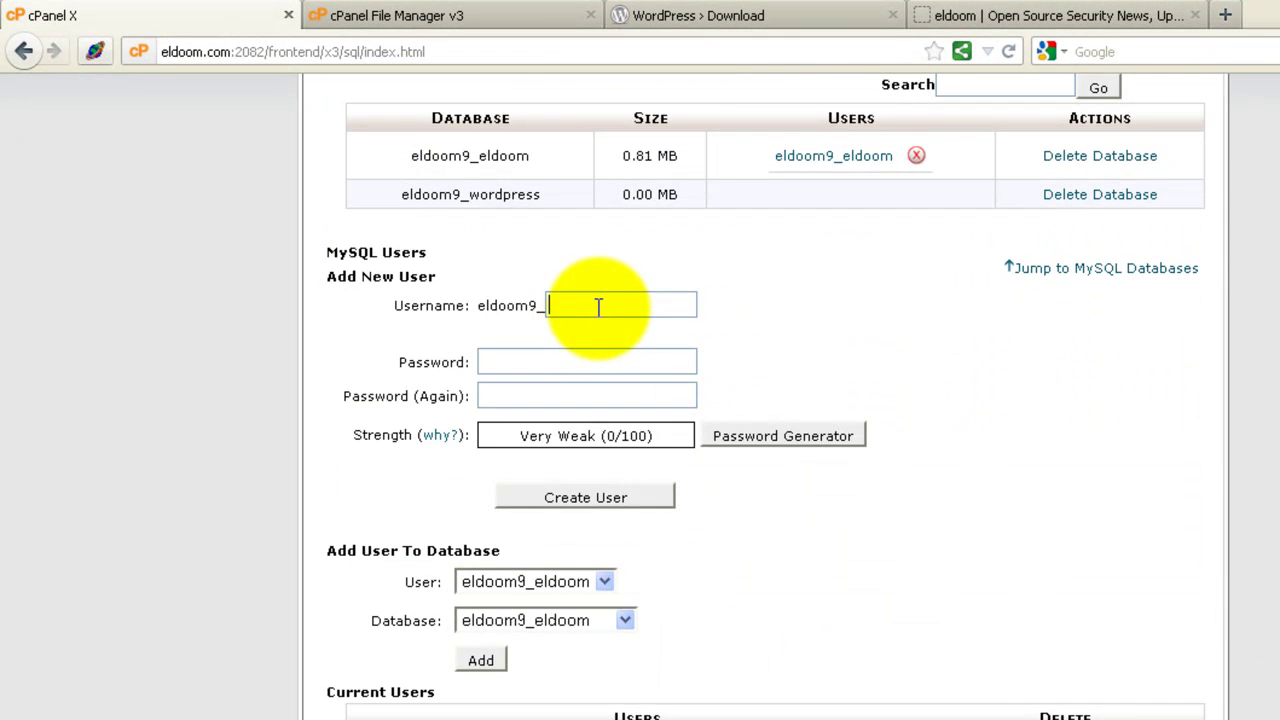
type("wo")
key("BackSpace")
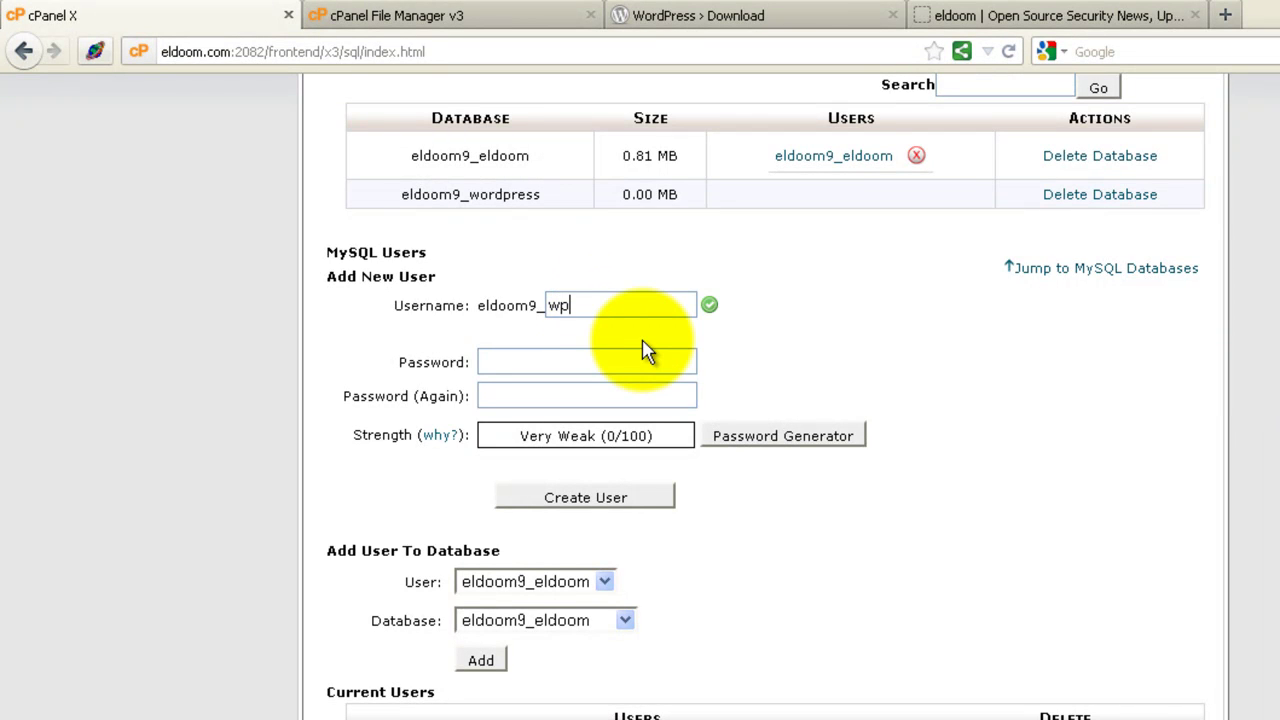
Create the eldoom9_wp user with a generated strong password and copy the password
left_click(760, 436)
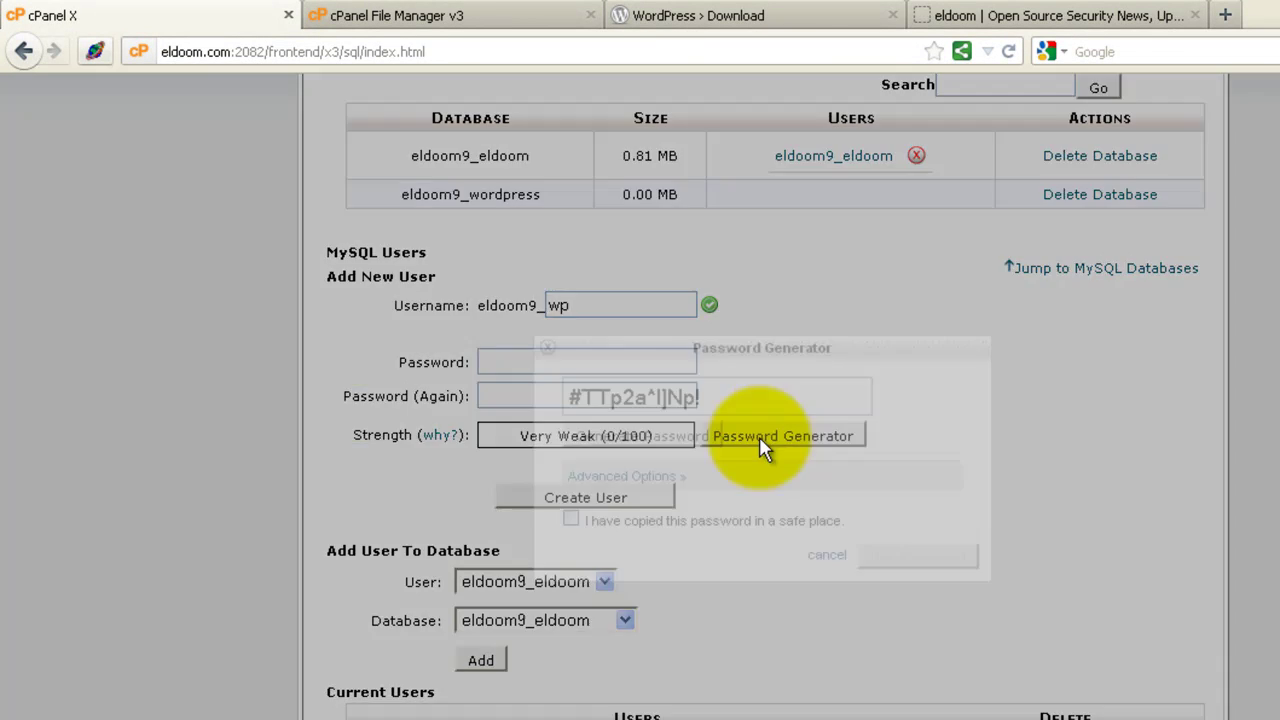
left_click_drag(720, 397, 531, 392)
right_click(627, 398)
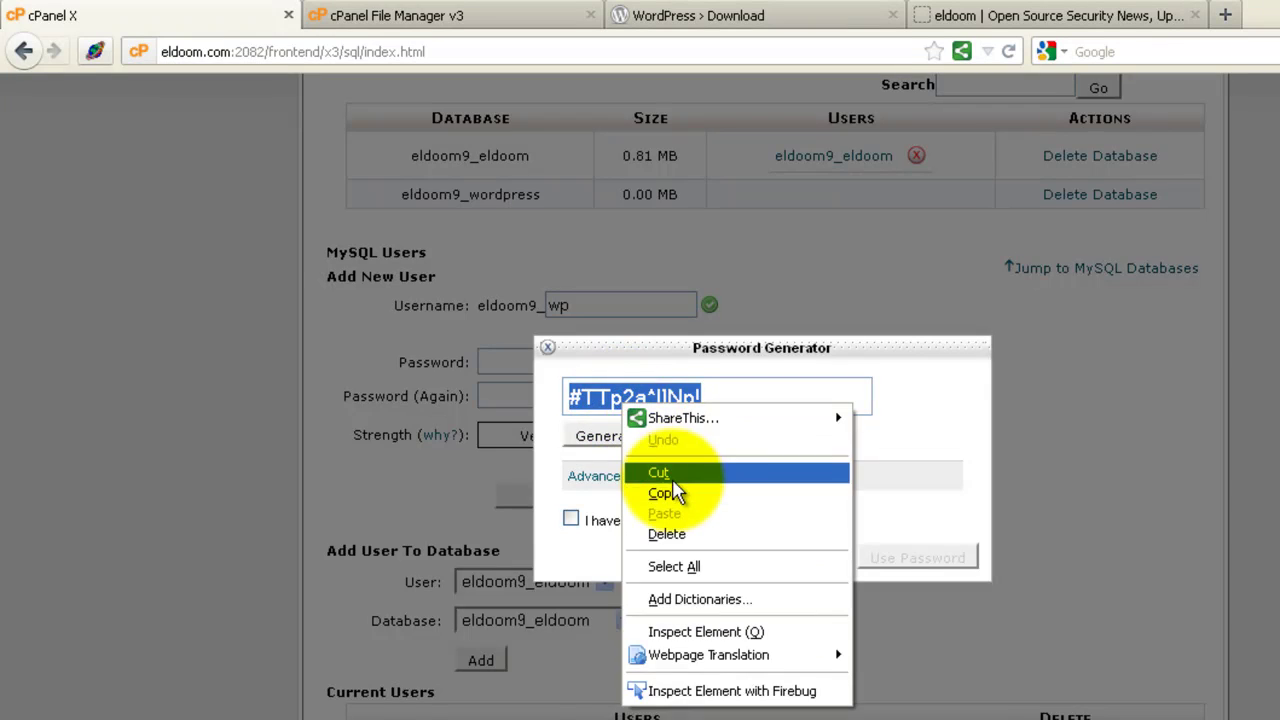
left_click(673, 491)
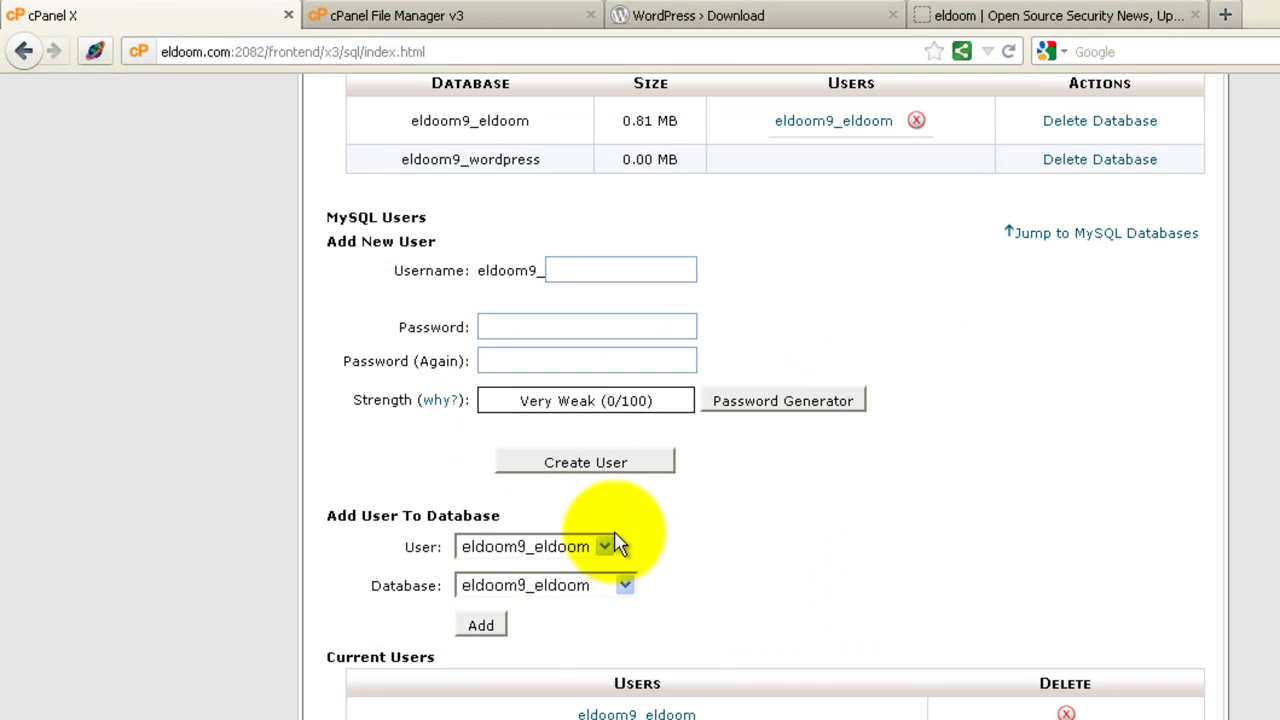
Grant eldoom9_wp ALL PRIVILEGES on the eldoom9_wordpress database
left_click(603, 546)
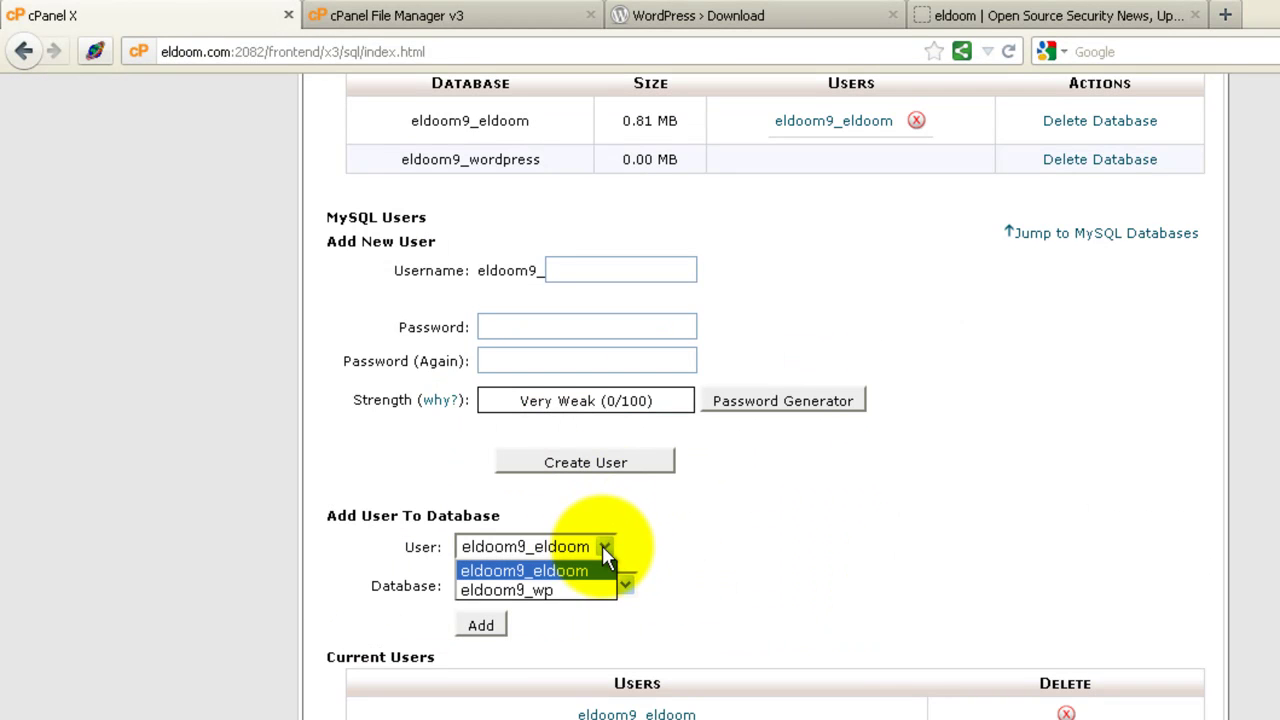
left_click(578, 591)
left_click(625, 585)
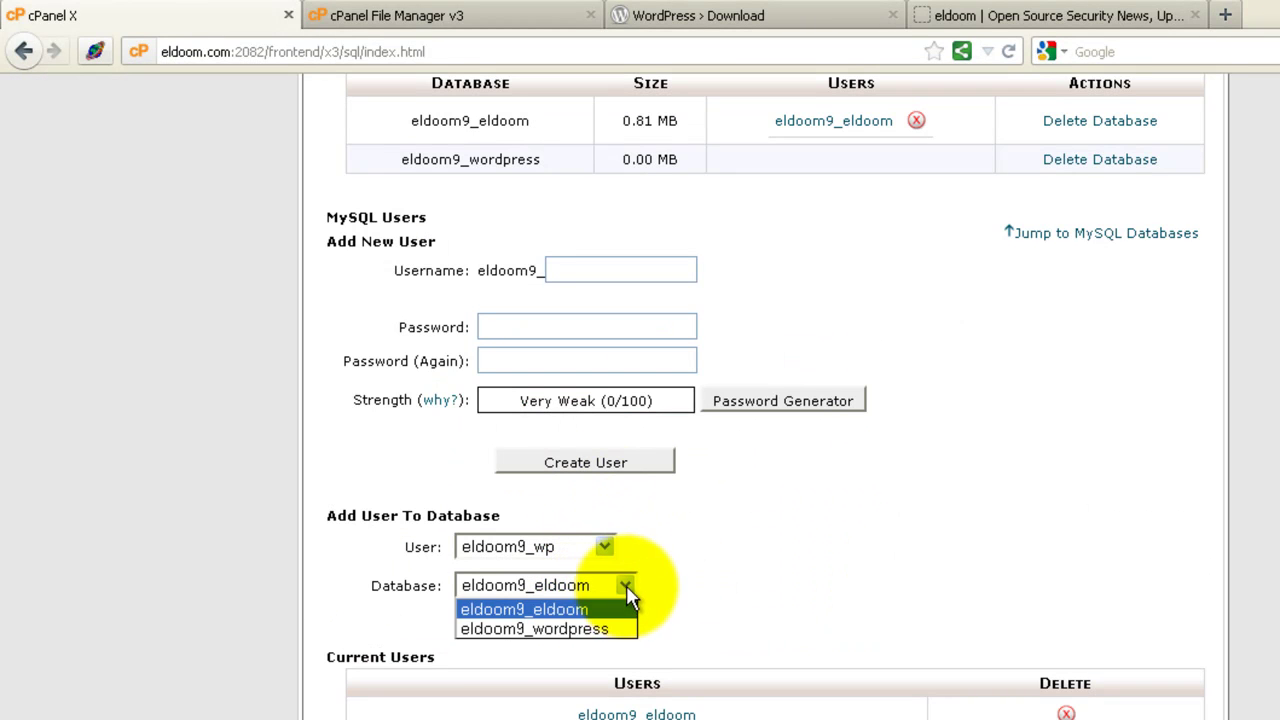
left_click(578, 629)
left_click(480, 625)
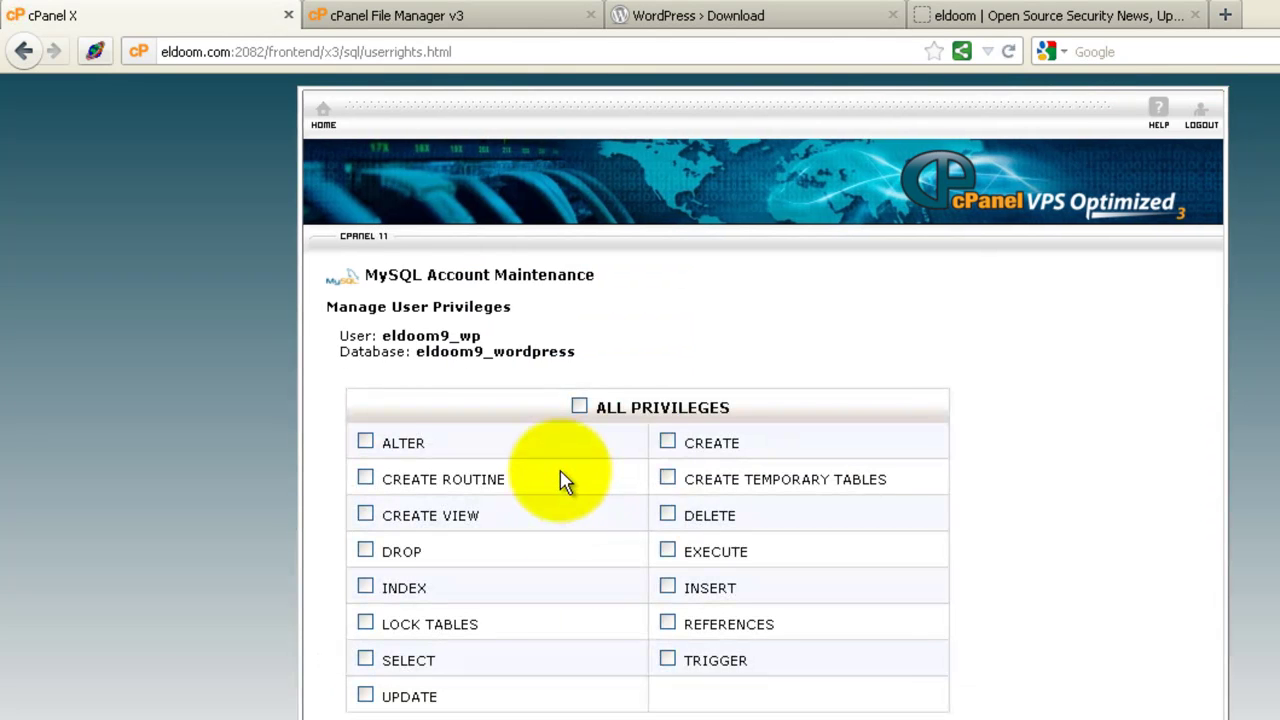
left_click(579, 407)
left_click(425, 715)
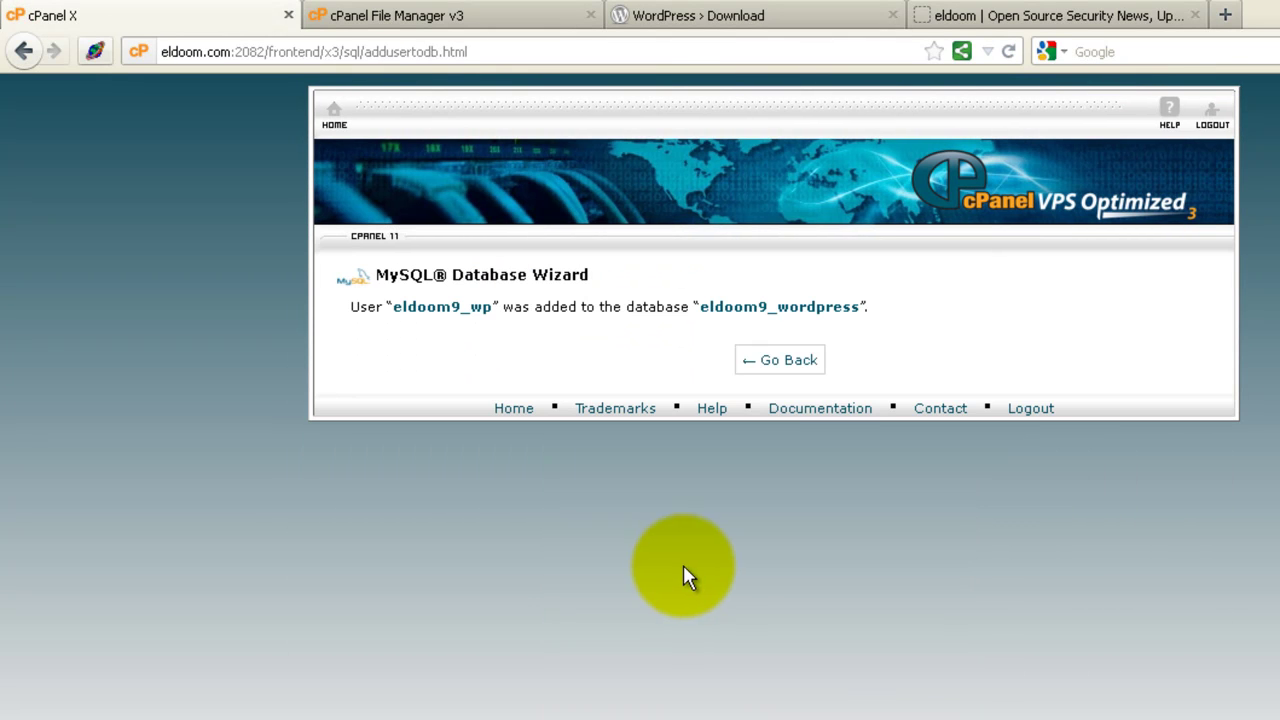
Load eldoom.com/wordpress/ and start creating the wp-config.php configuration file
left_click(780, 362)
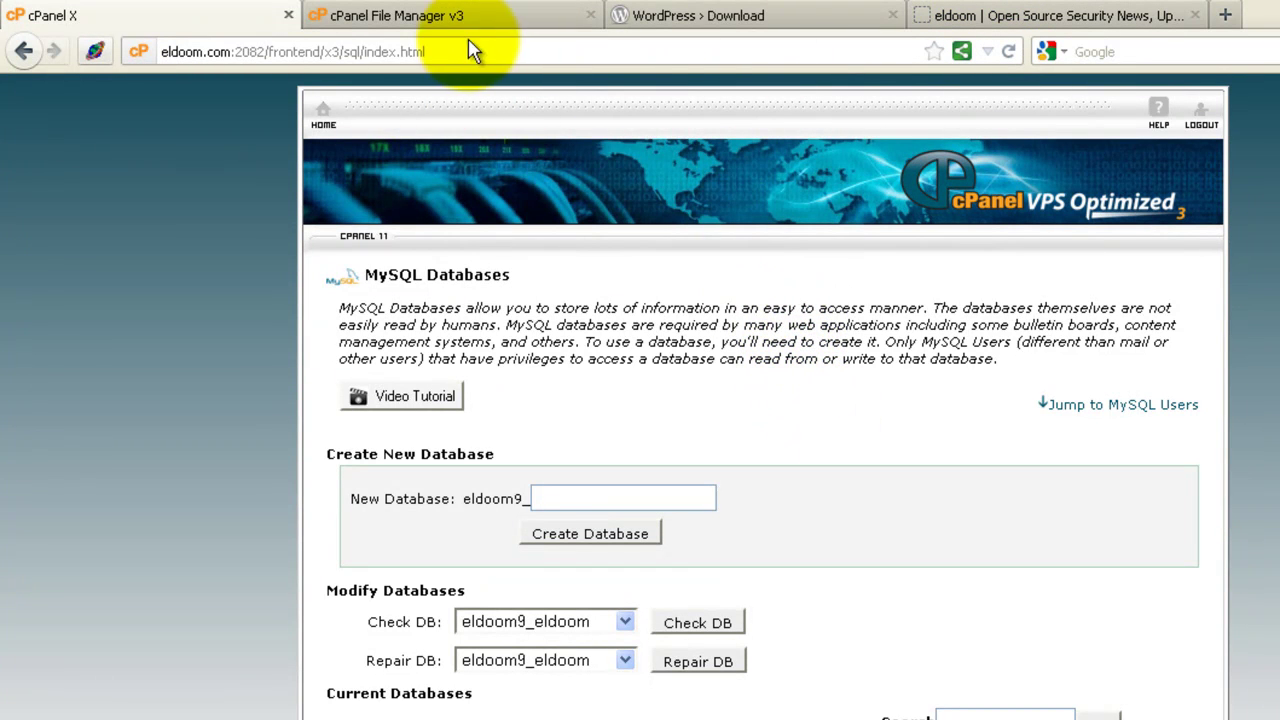
left_click(925, 15)
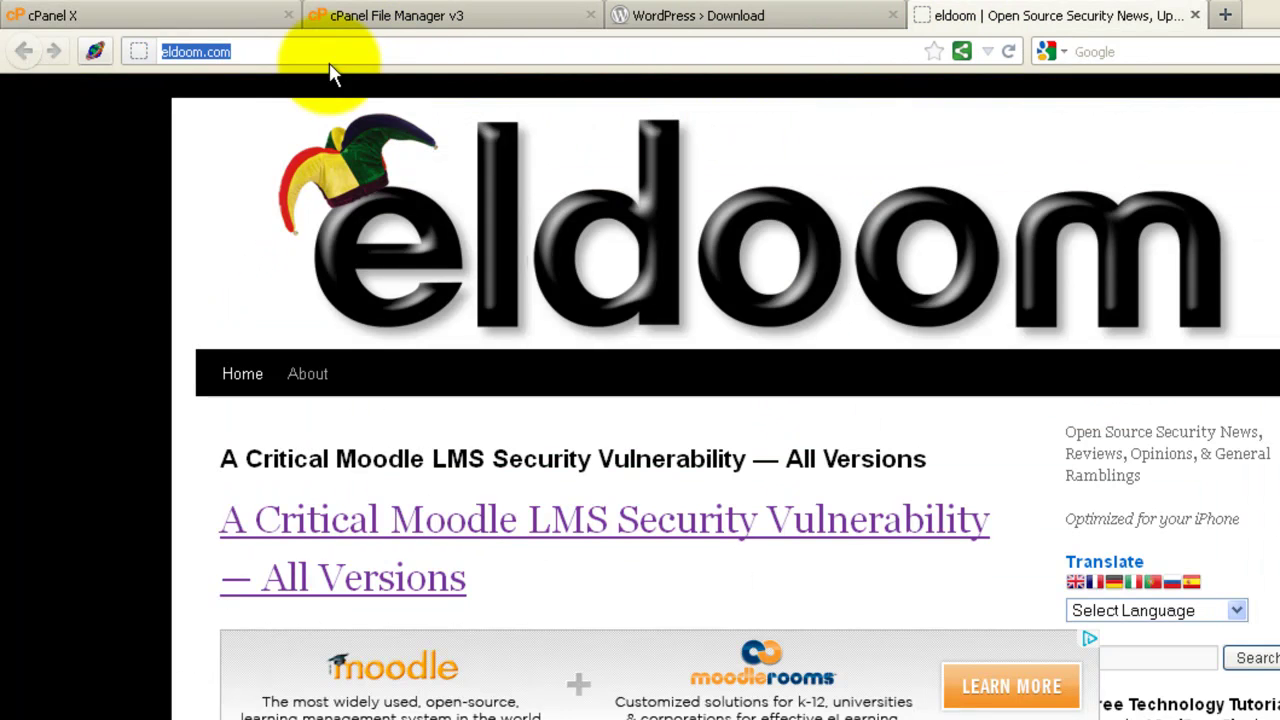
left_click(306, 51)
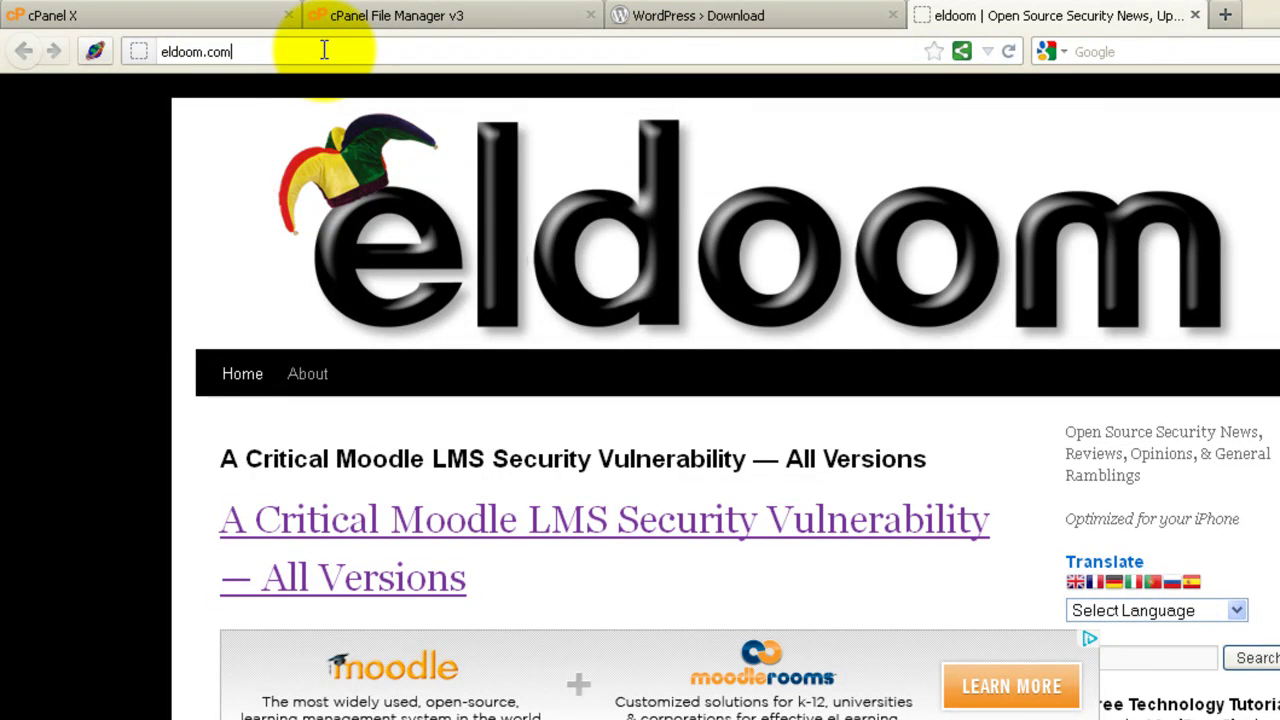
type("/wordpress/")
key("Return")
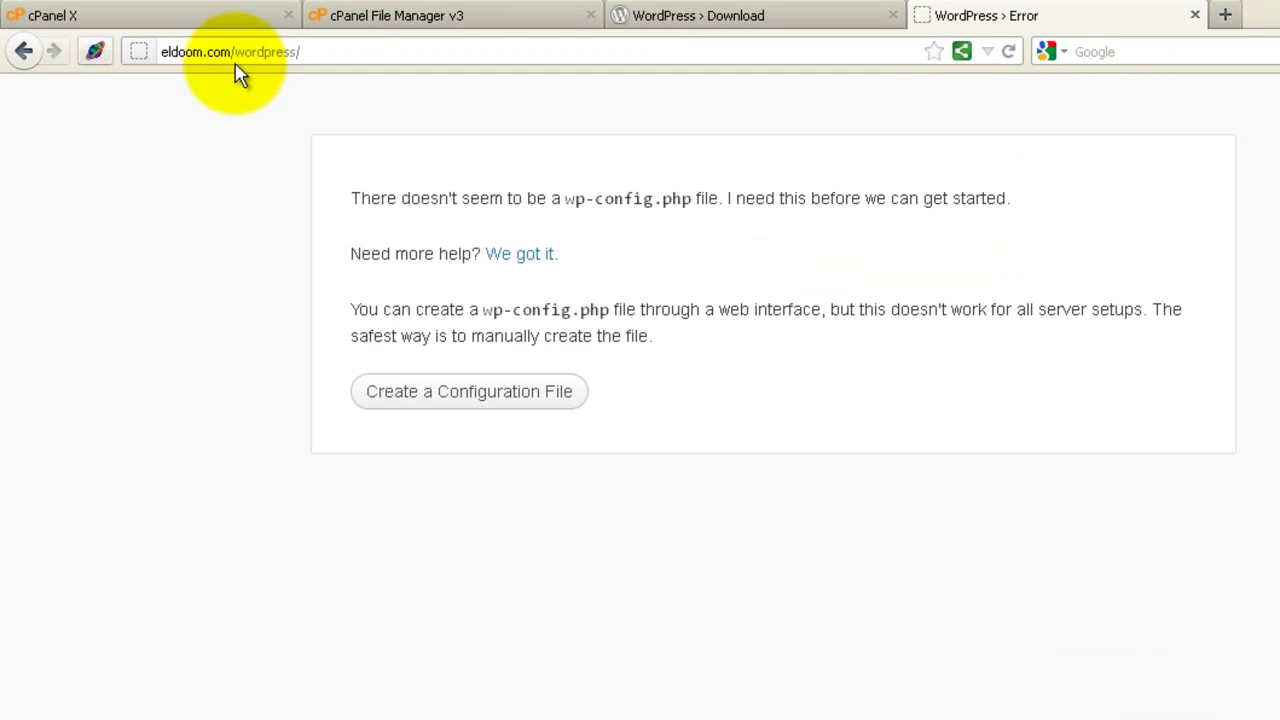
left_click(477, 407)
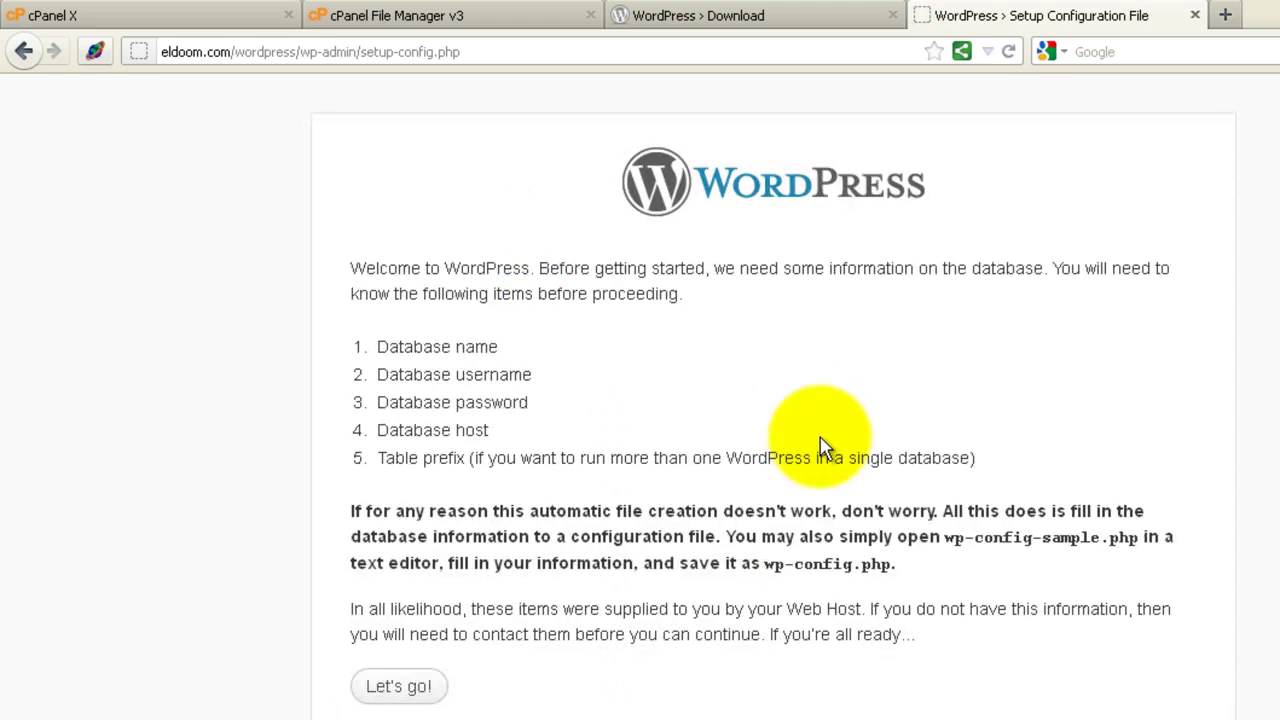
left_click(405, 686)
Submit database eldoom9_wordpress, user eldoom9_wp and the copied password as connection details
double_click(575, 328)
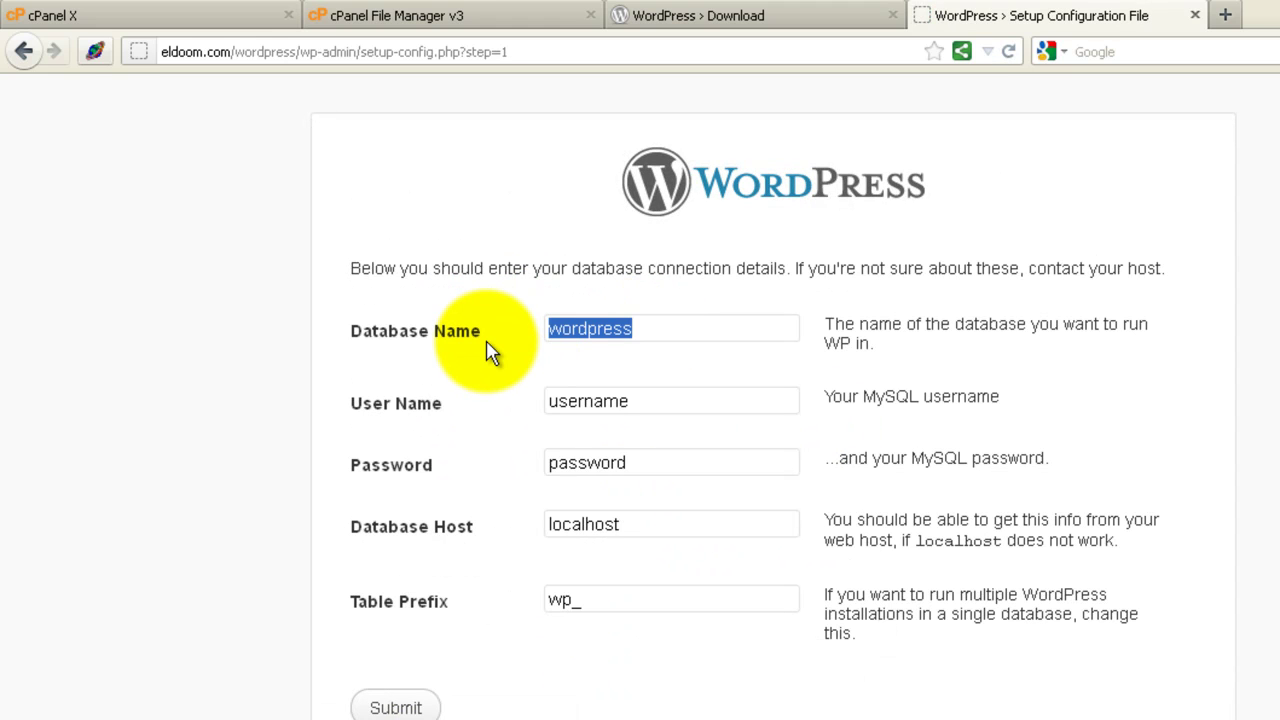
key("ctrl+v")
left_click_drag(632, 400, 537, 401)
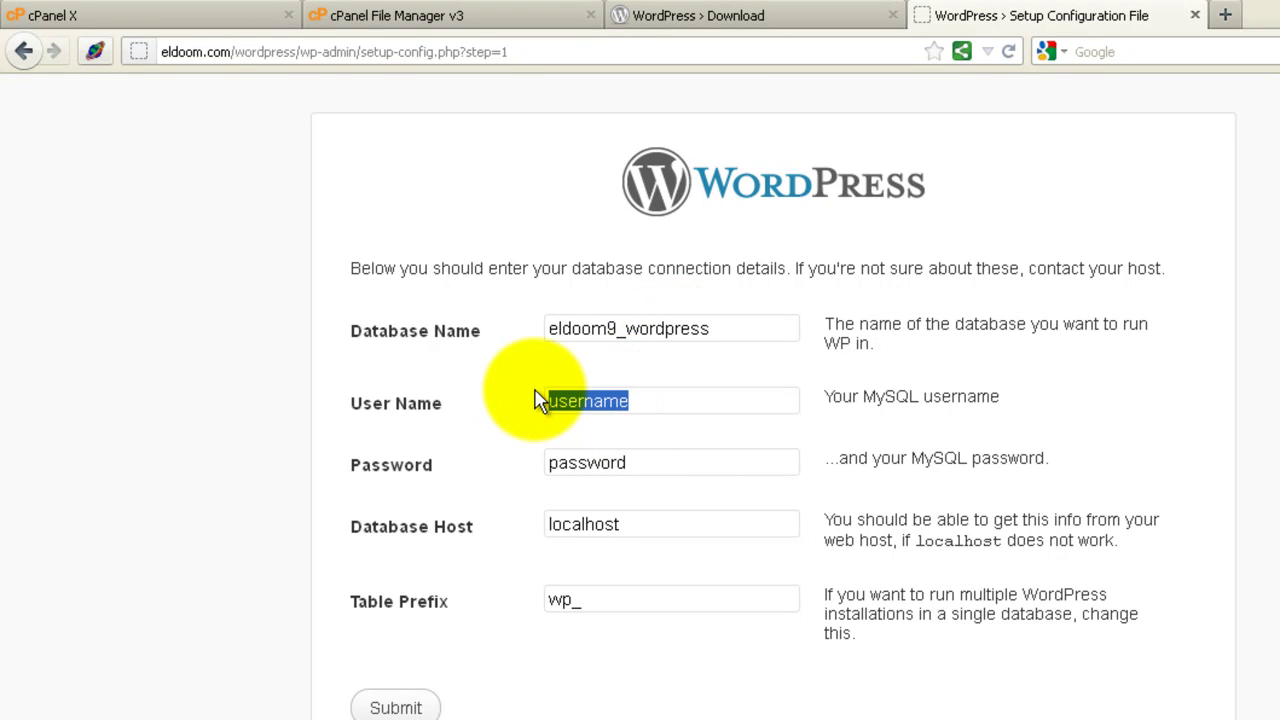
type("eldoom9_wp")
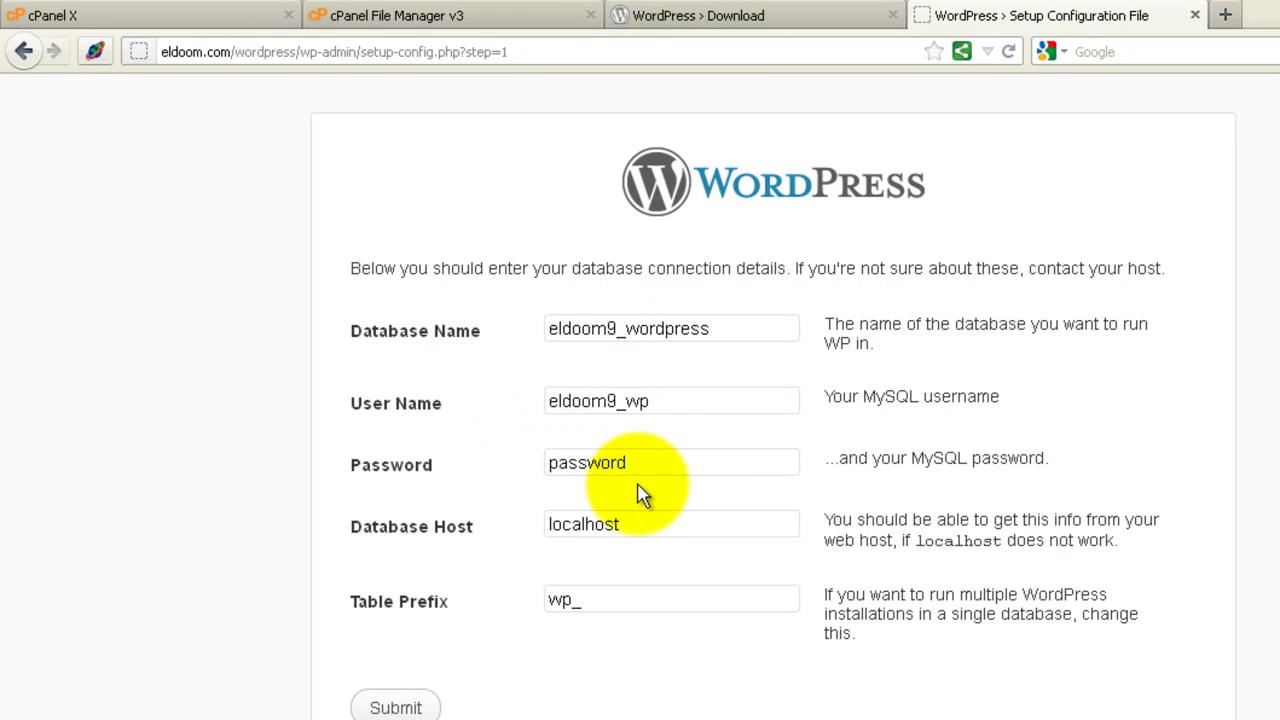
left_click_drag(660, 463, 543, 460)
key("ctrl+v")
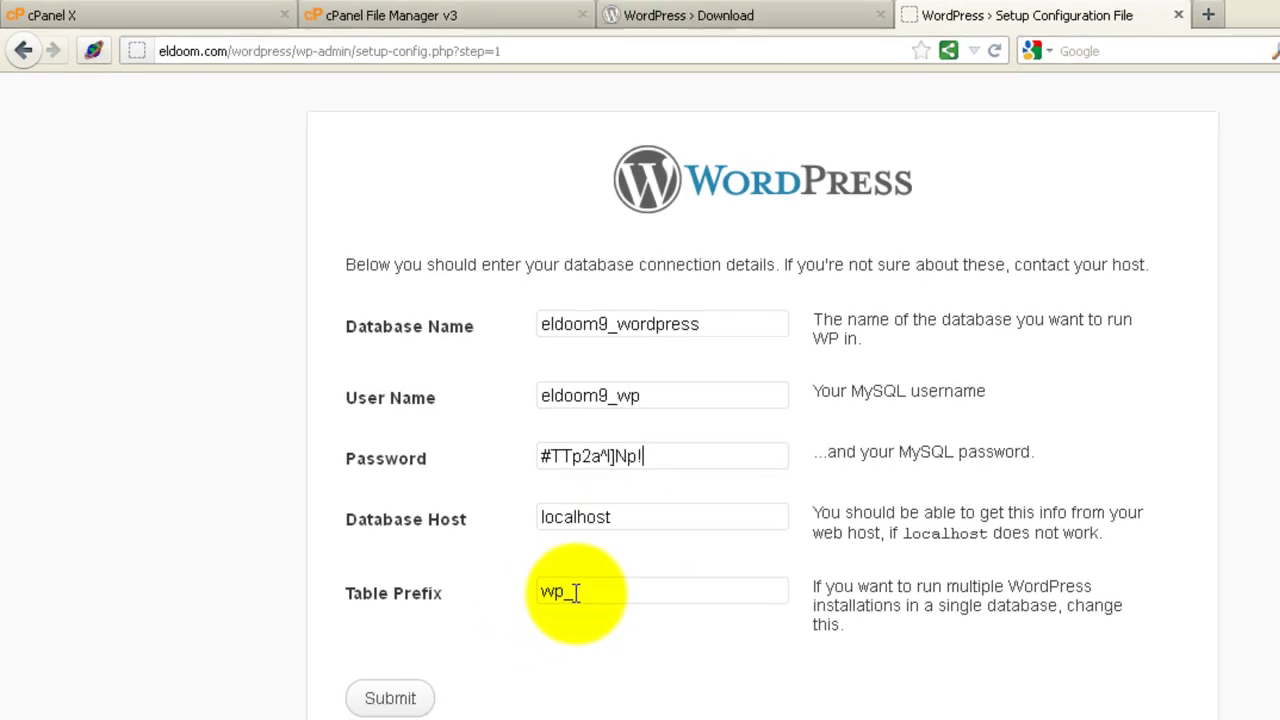
left_click(396, 707)
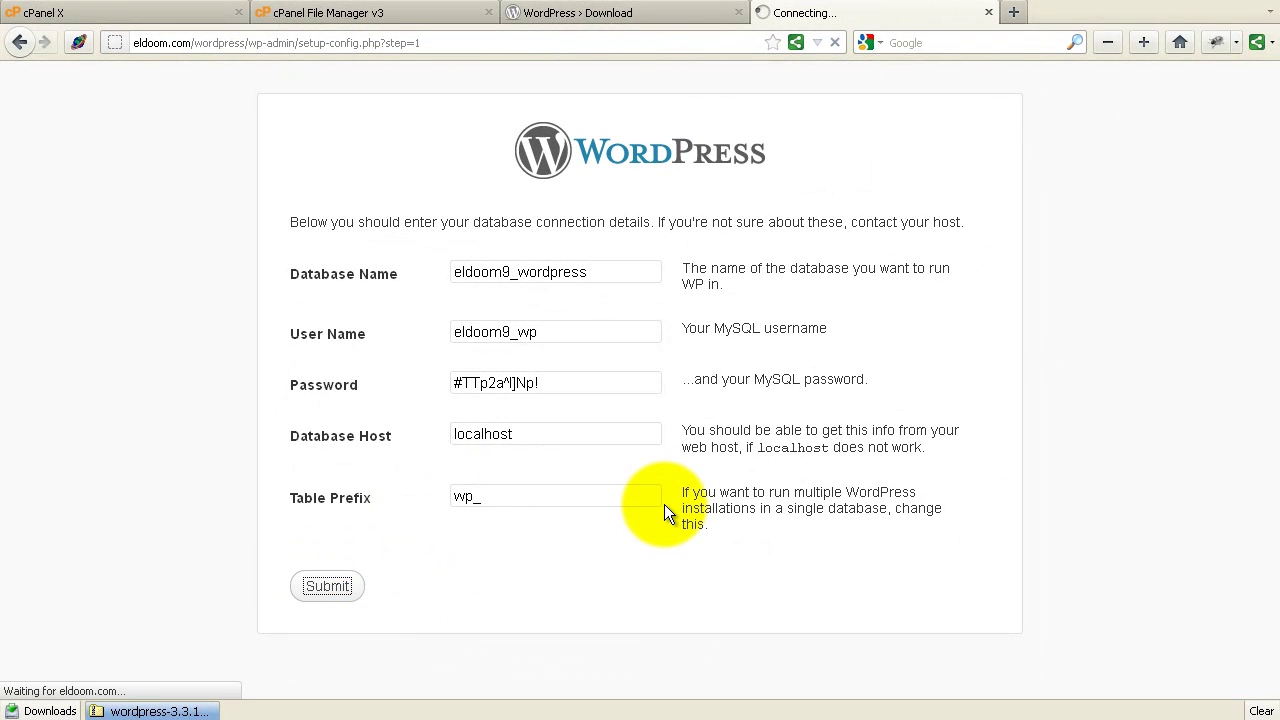
left_click(368, 299)
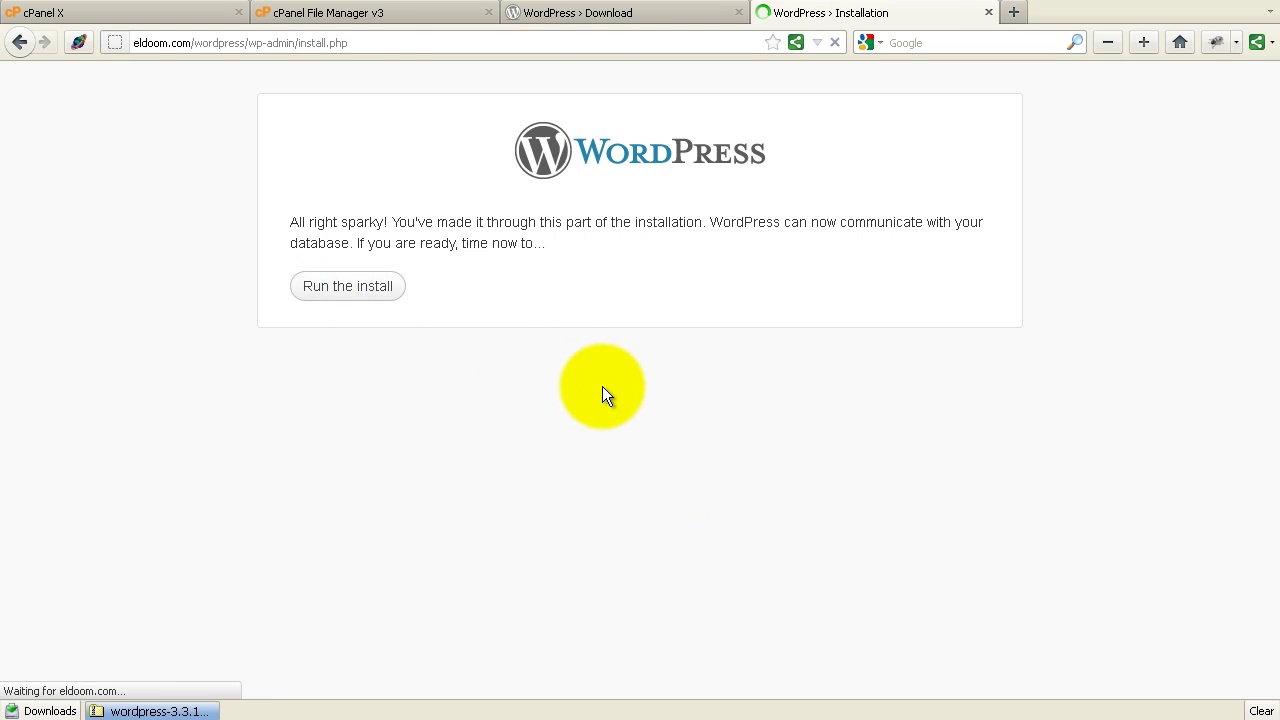
Fill in site title 'Test 1', username admin and the admin password twice
left_click(549, 486)
left_click(549, 486)
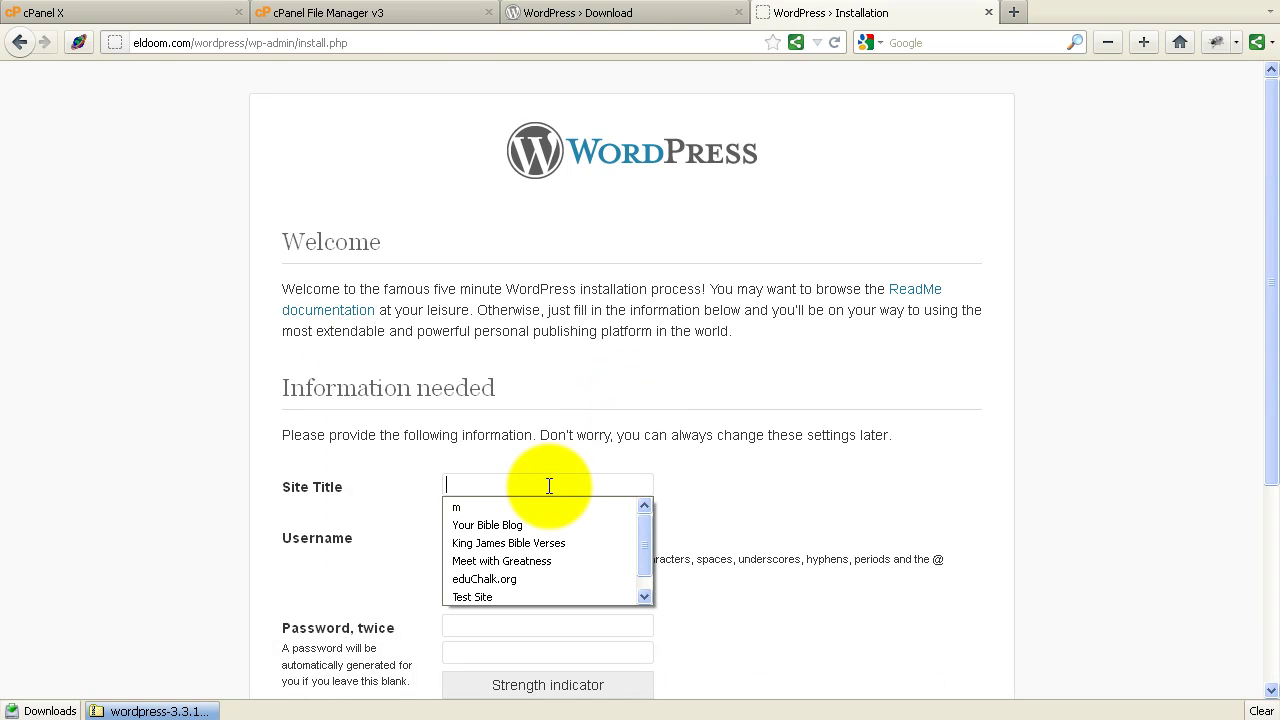
type("Test")
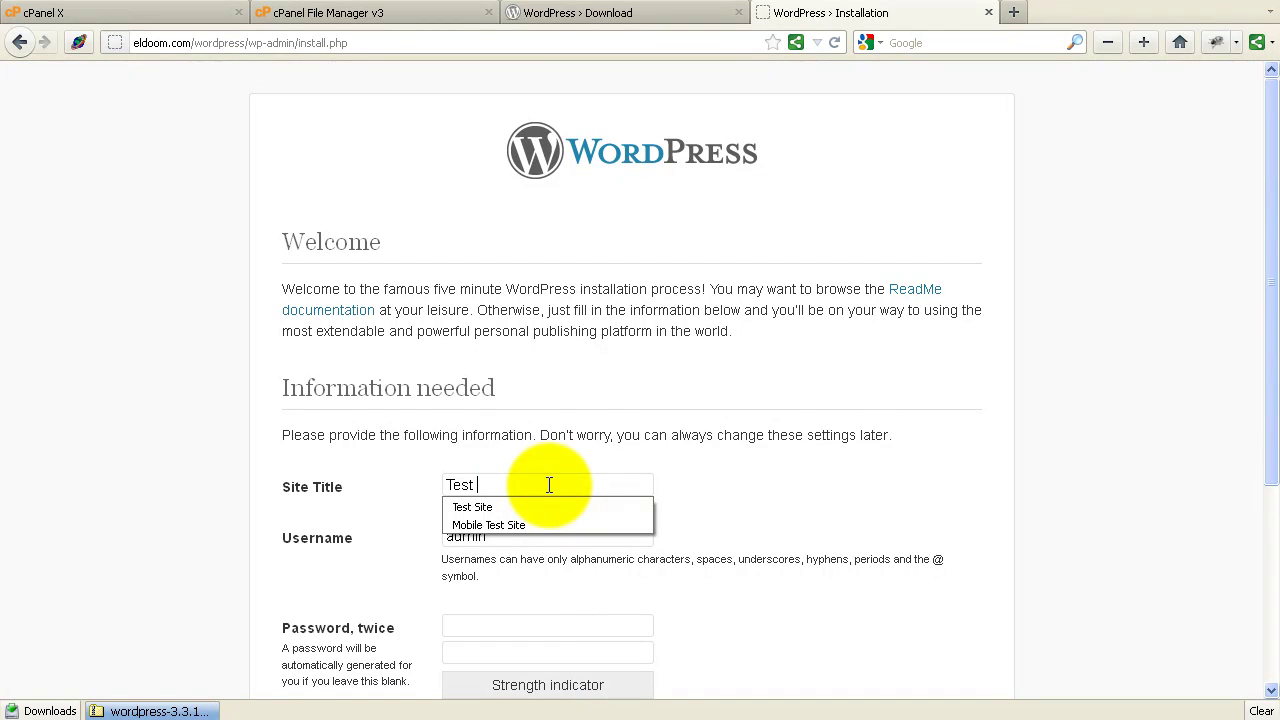
type(" 1")
key("Tab")
scroll(557, 509, "down", 2)
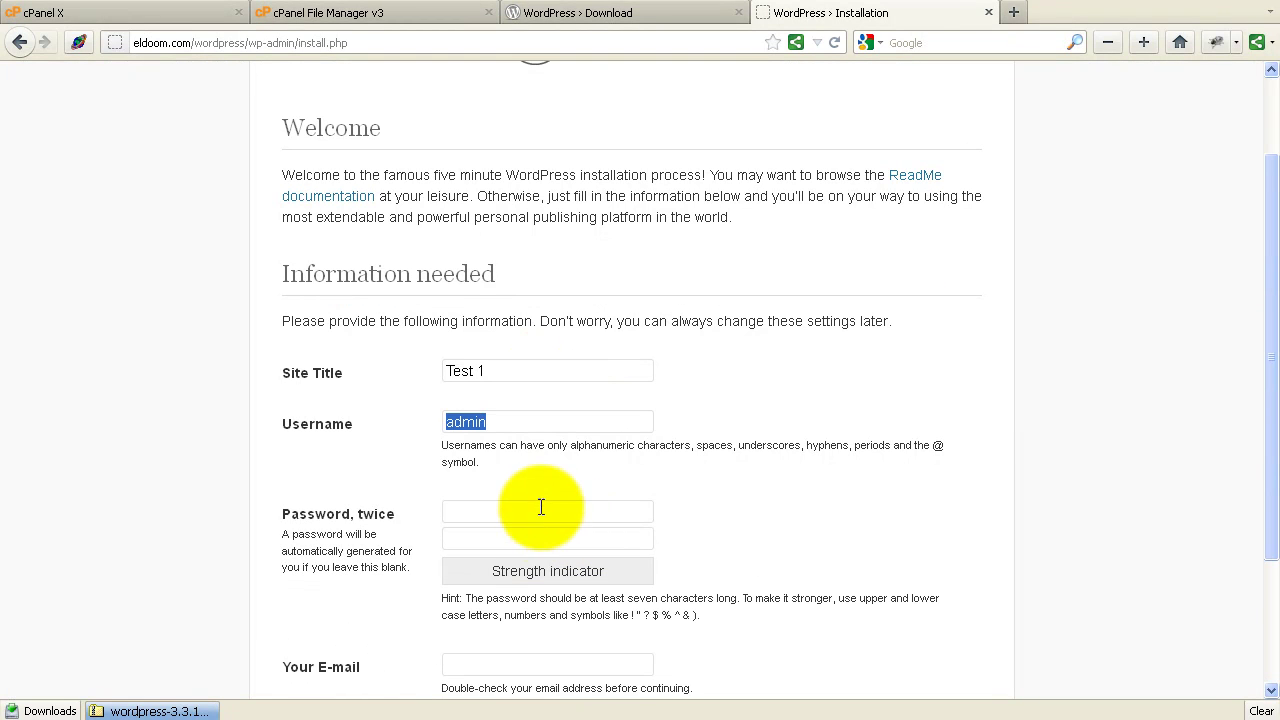
left_click(543, 514)
type("•••••••")
key("Tab")
type("•••••••")
scroll(543, 518, "down", 3)
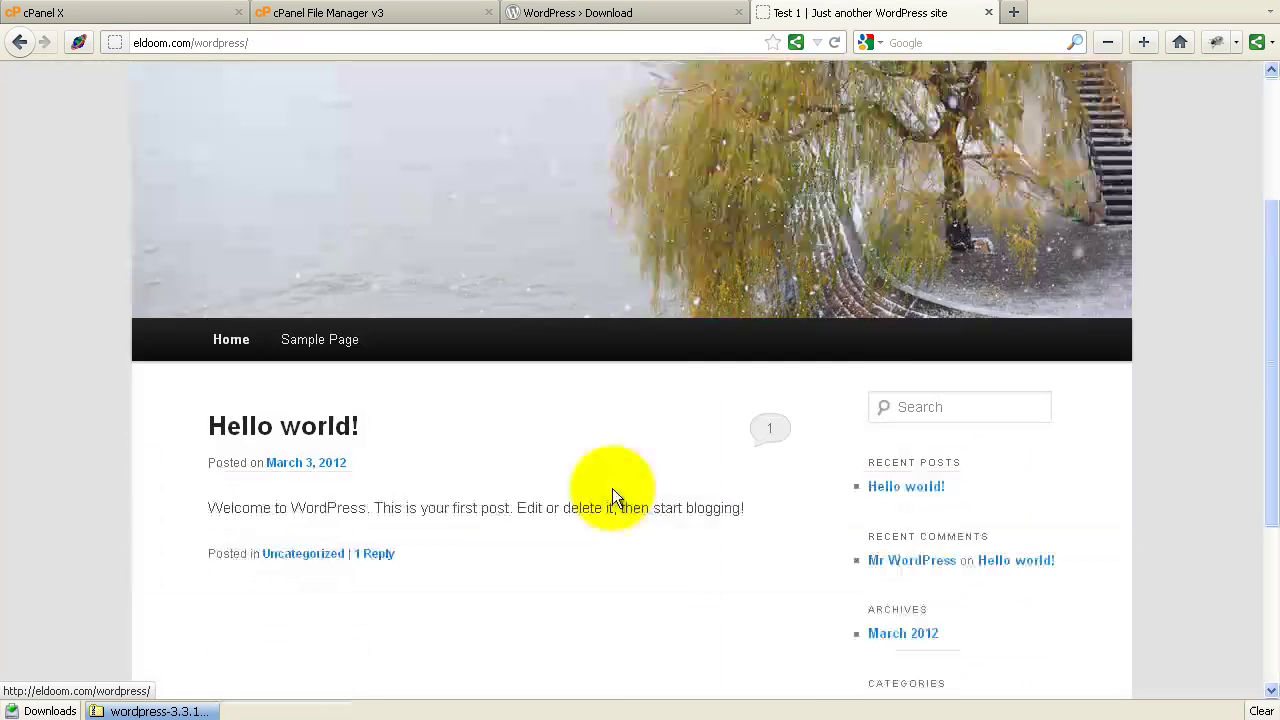
scroll(612, 488, "down", 3)
scroll(612, 488, "up", 5)
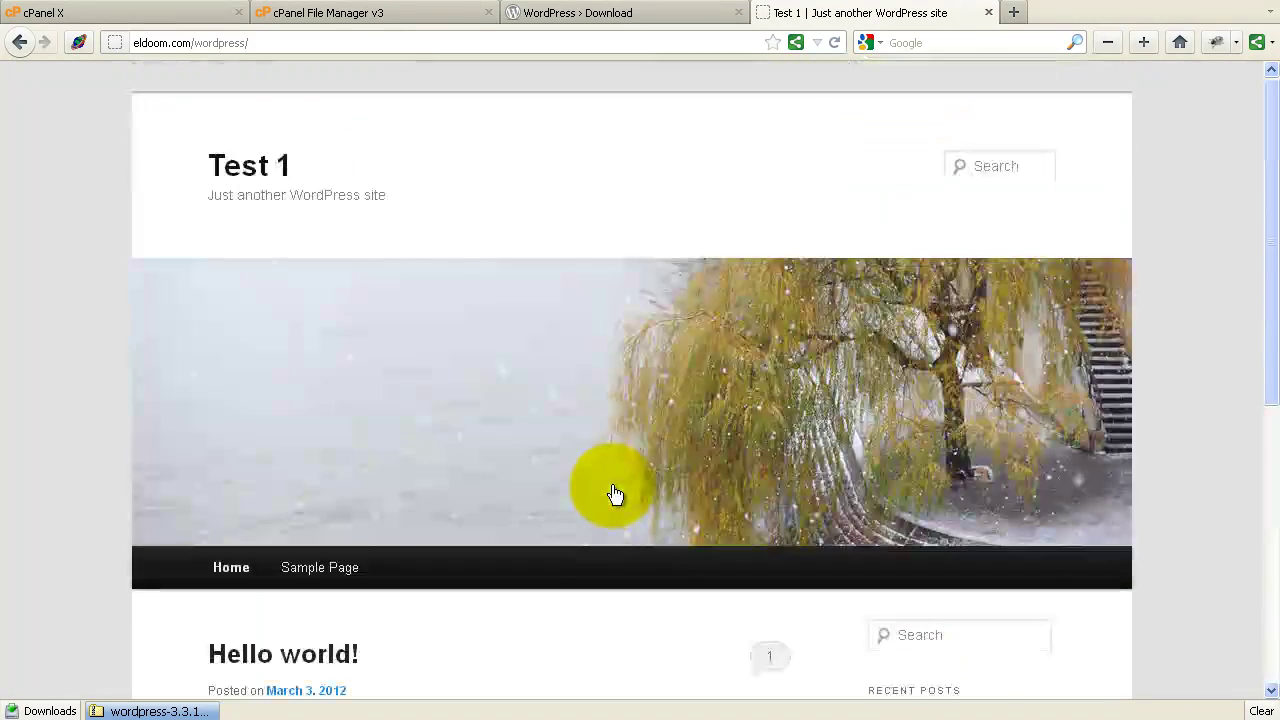
scroll(614, 494, "down", 6)
scroll(614, 494, "up", 7)
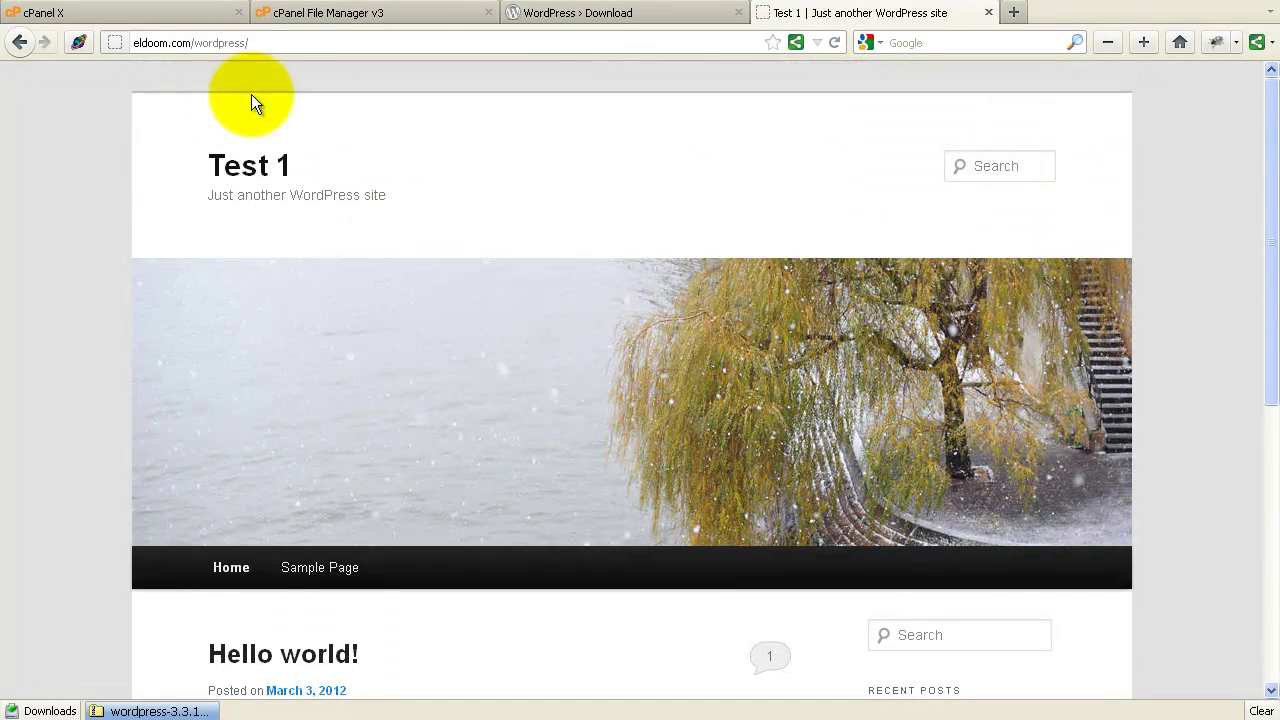
Return from the file manager to the cPanel home page to reach phpMyAdmin
left_click(374, 14)
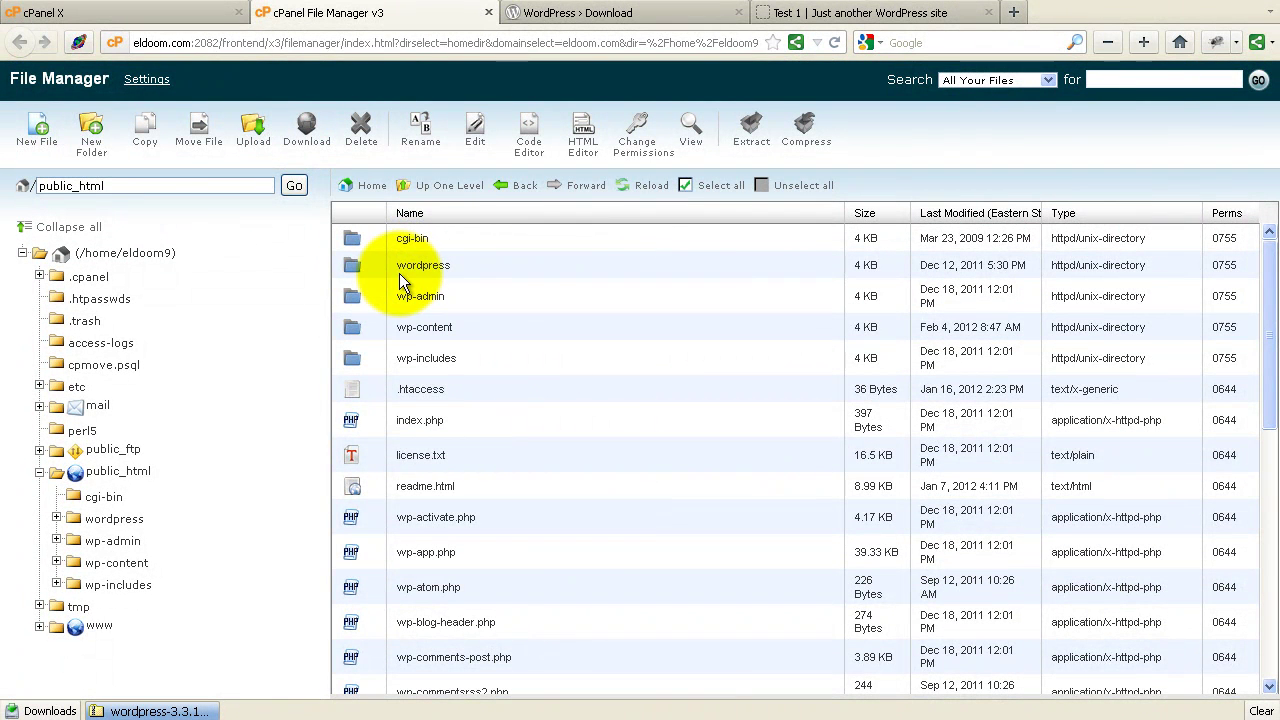
left_click(105, 13)
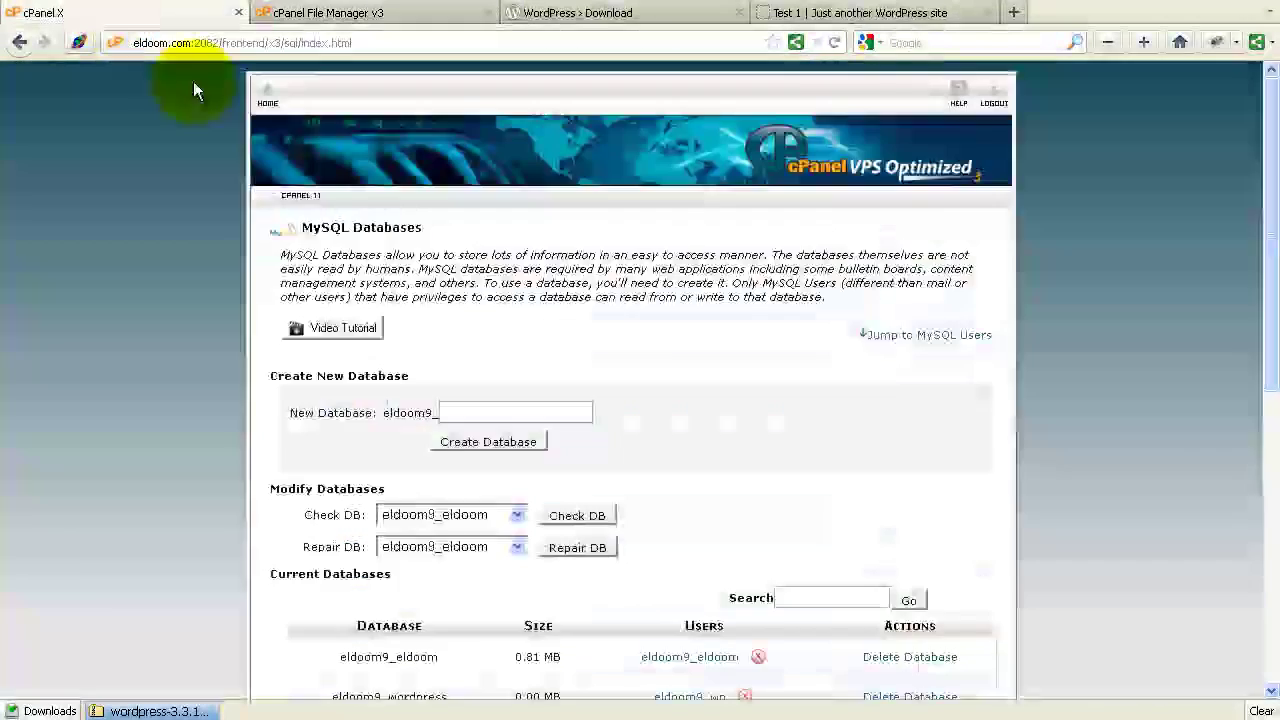
left_click(302, 200)
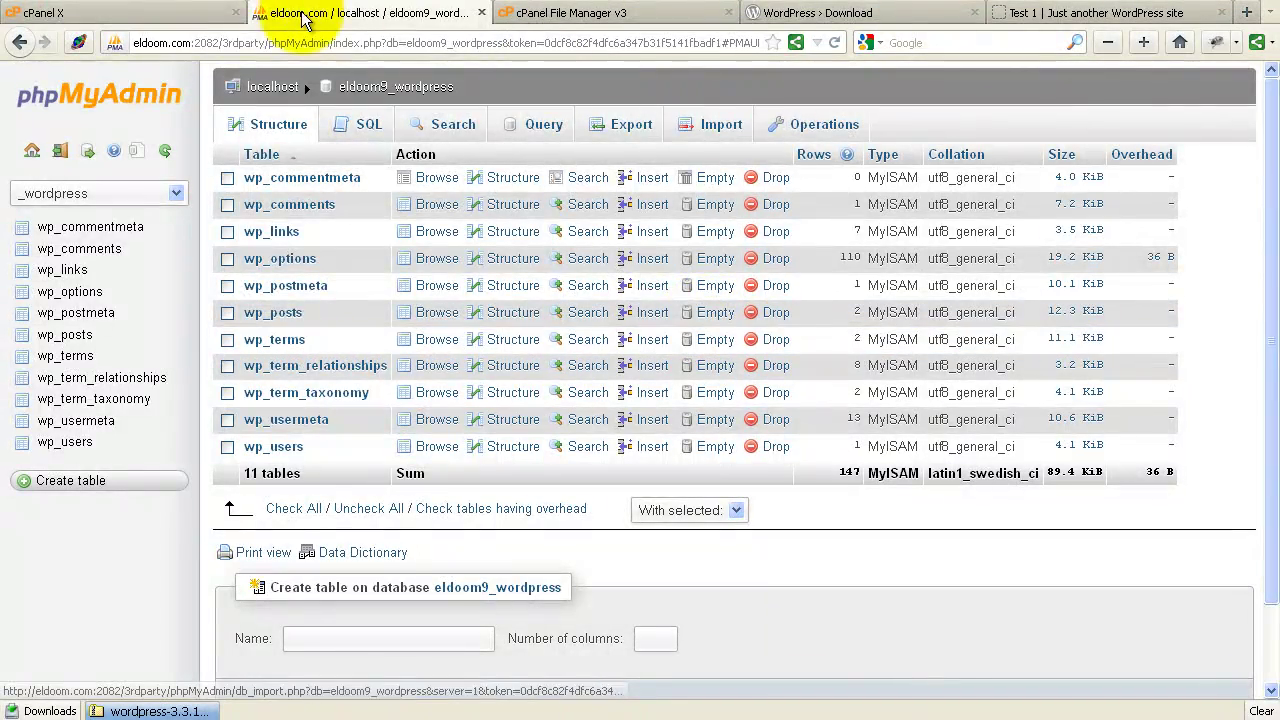
Set the eldoom9_wordpress collation to utf8_general_ci under Operations, then return to Structure
left_click(194, 15)
left_click(791, 17)
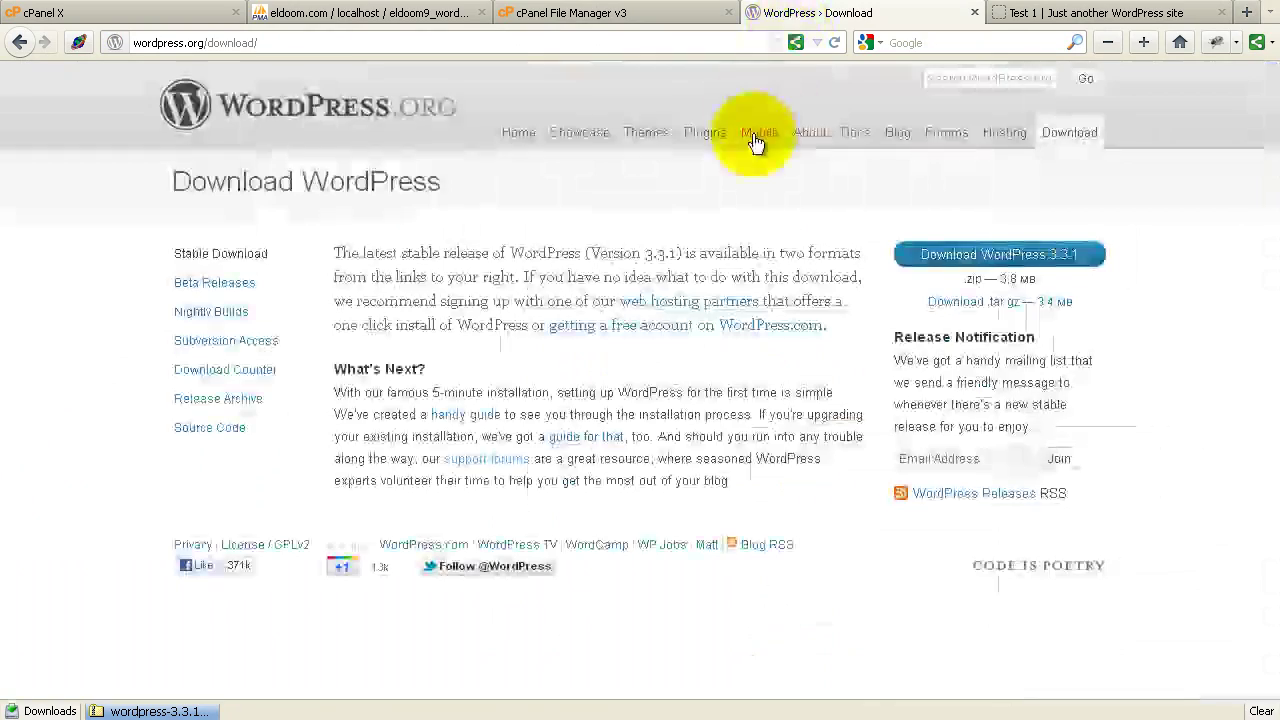
left_click(430, 15)
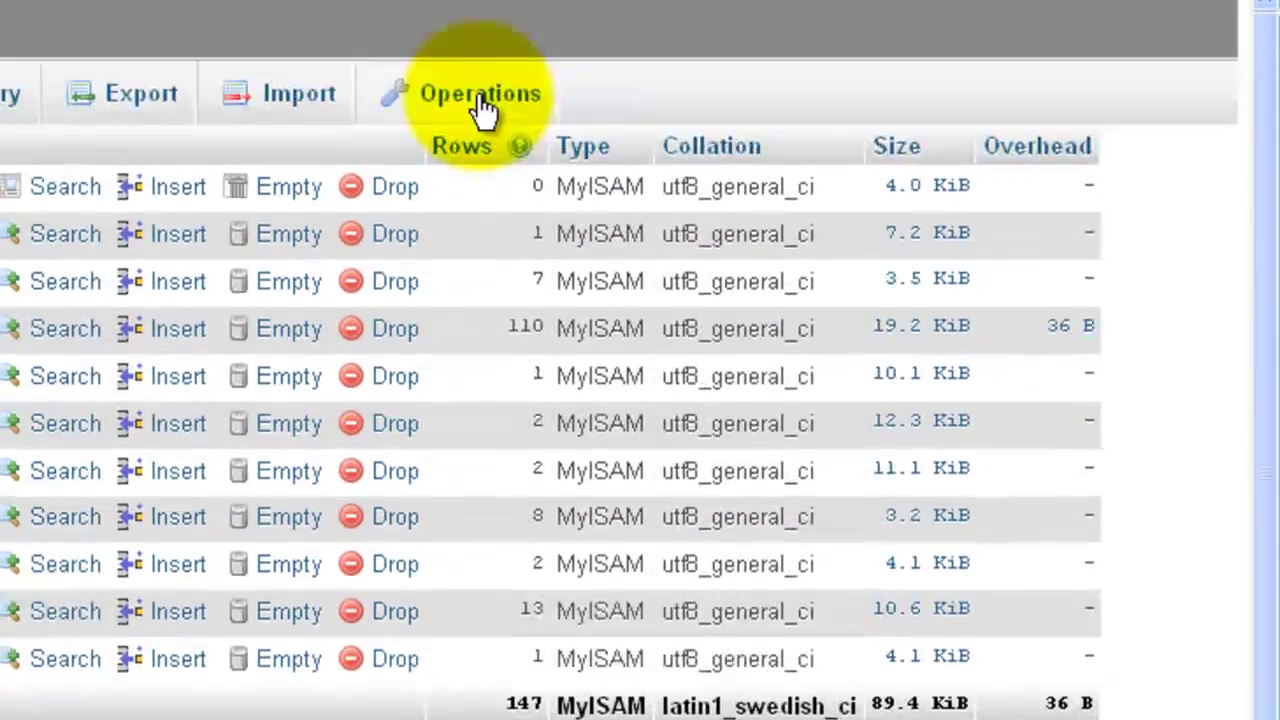
left_click(480, 109)
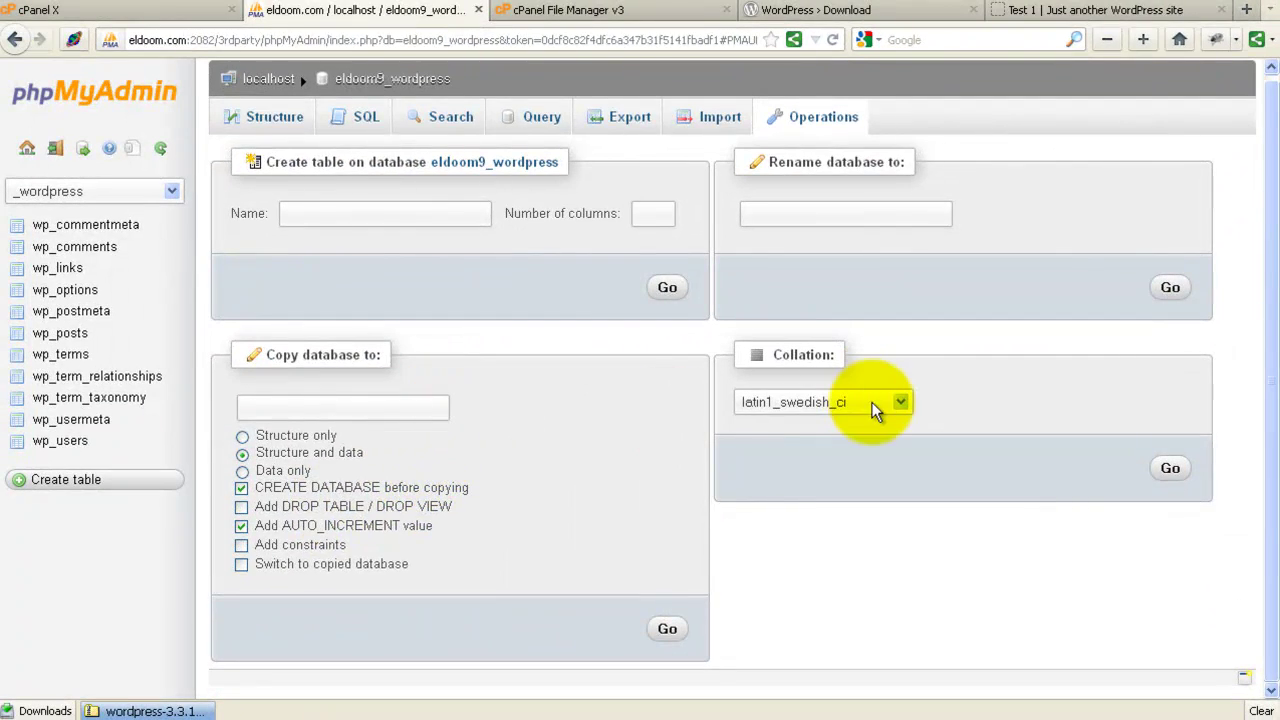
left_click(898, 404)
left_click_drag(903, 557, 903, 694)
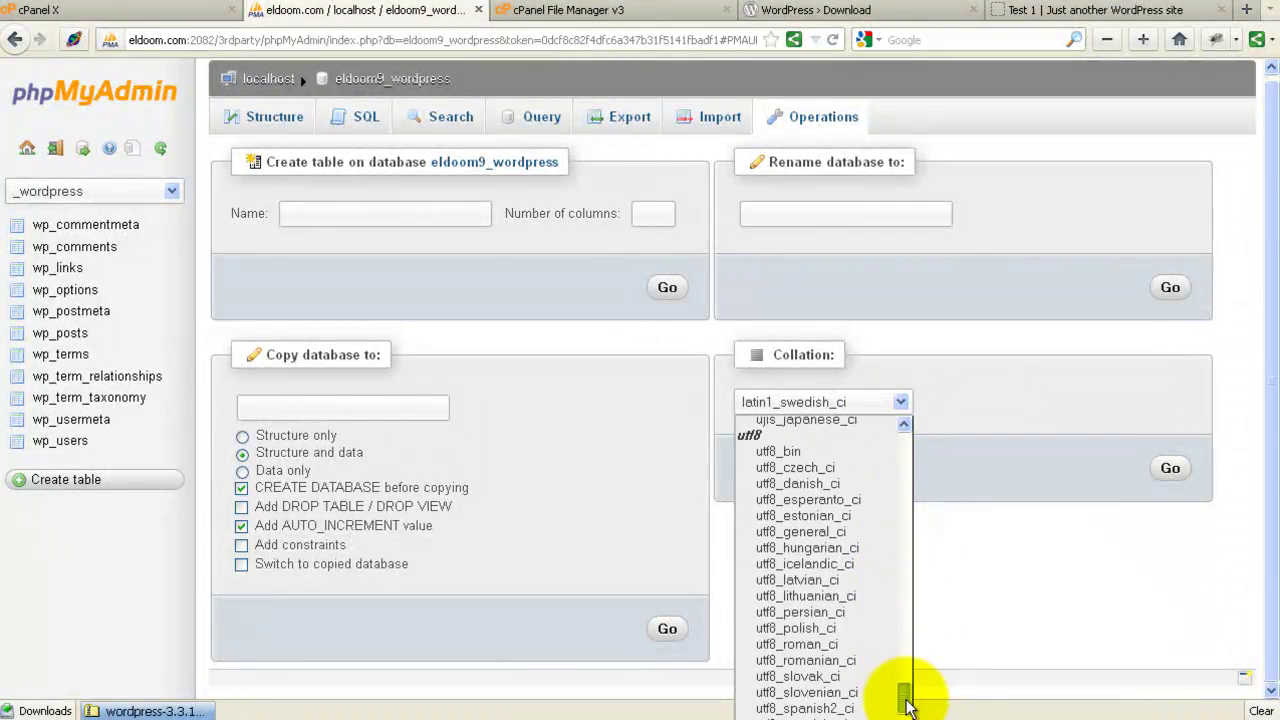
left_click(838, 532)
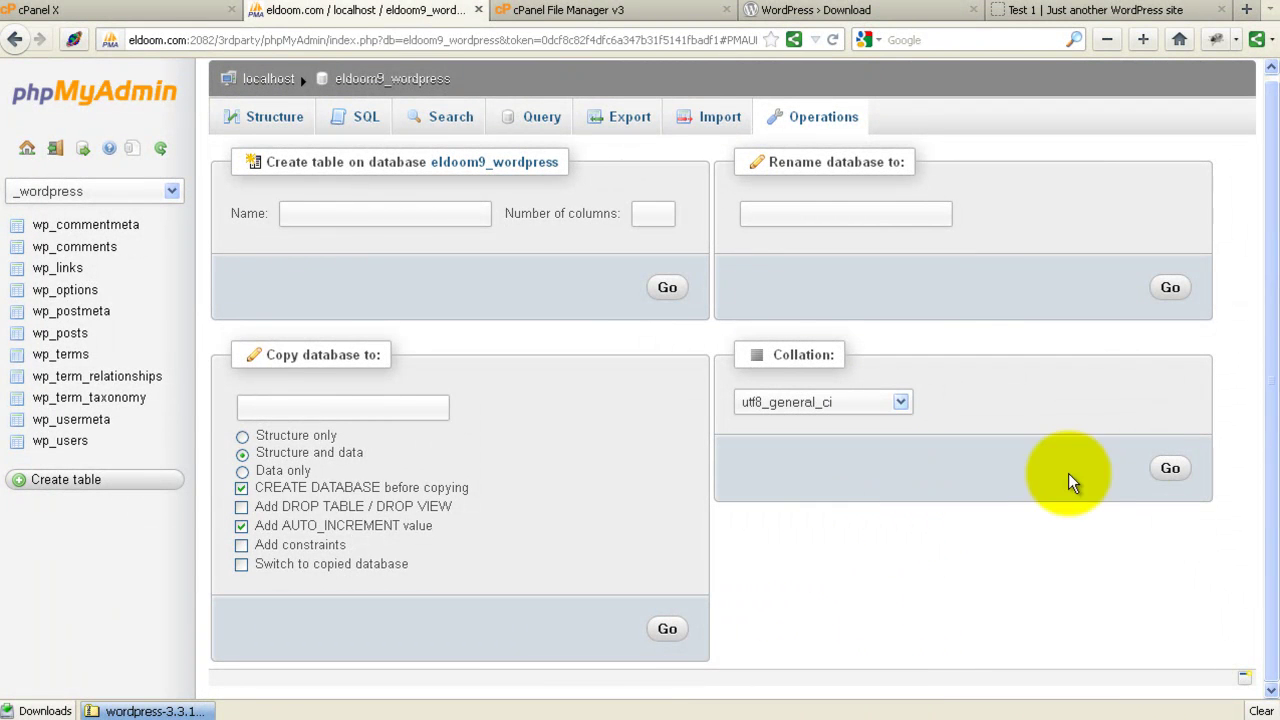
left_click(1162, 468)
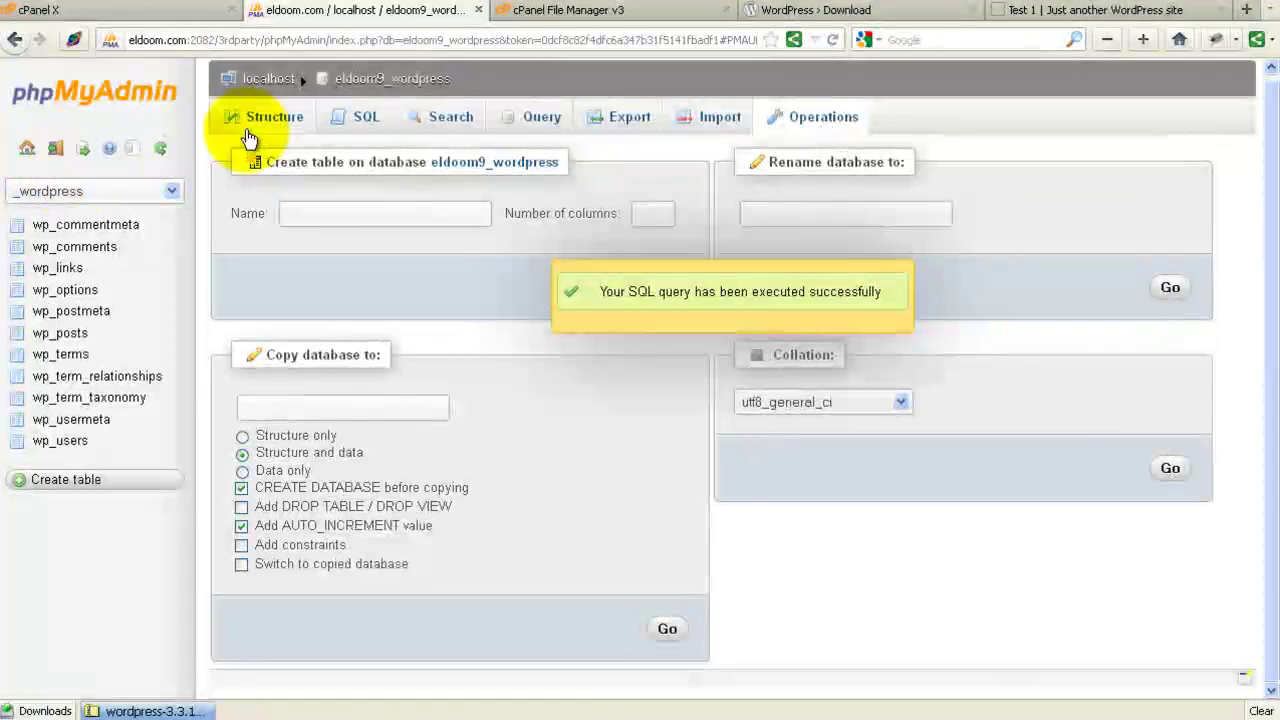
left_click(390, 80)
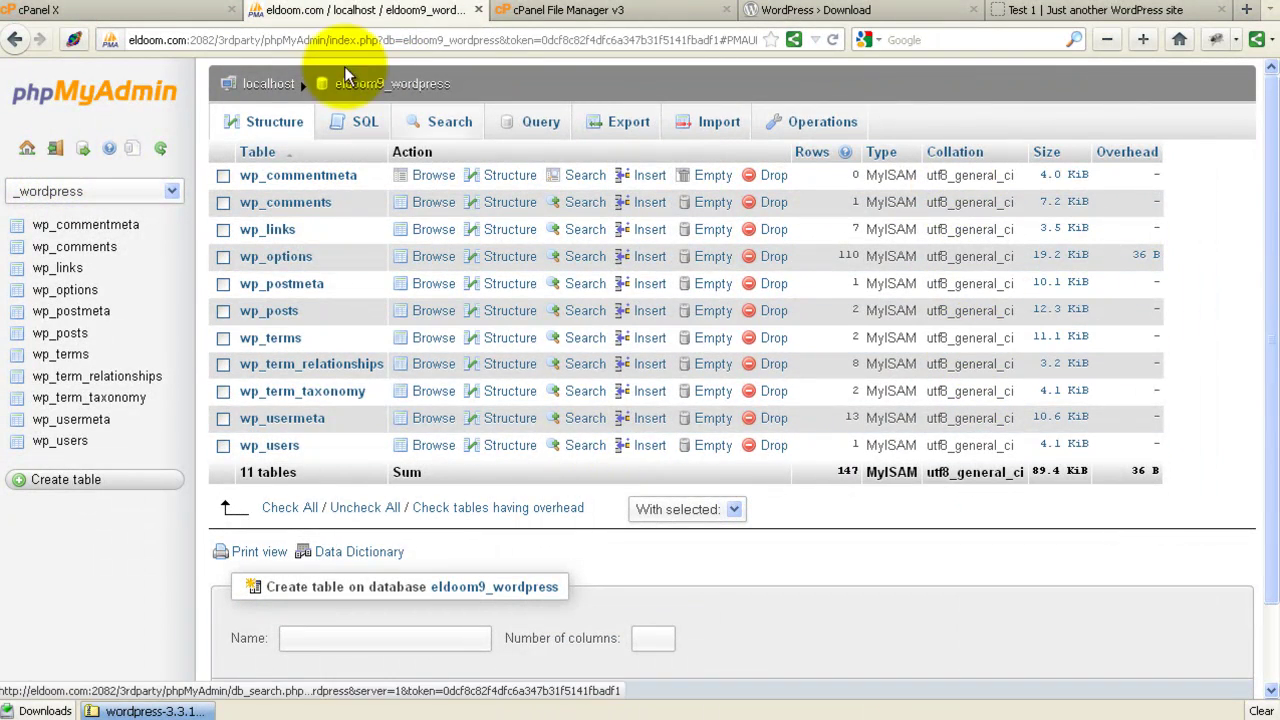
Copy the wordpress folder to /public_html/wordpress1
left_click(1030, 10)
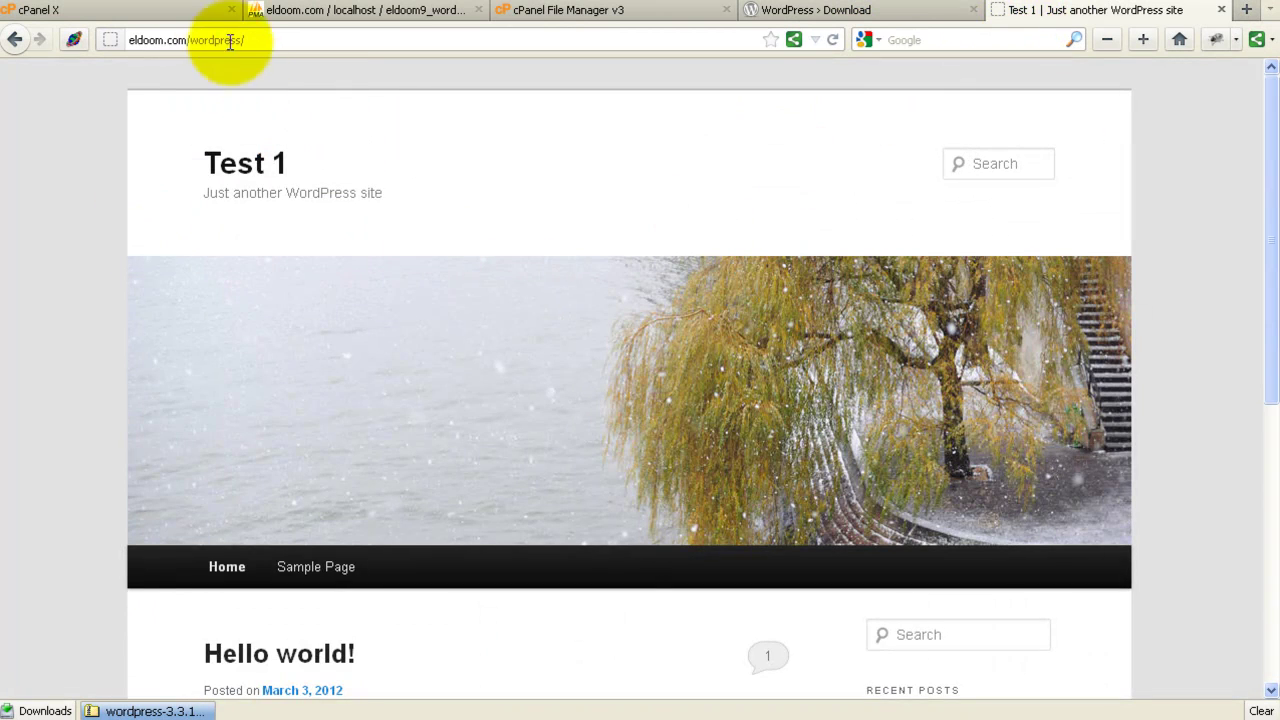
left_click(225, 41)
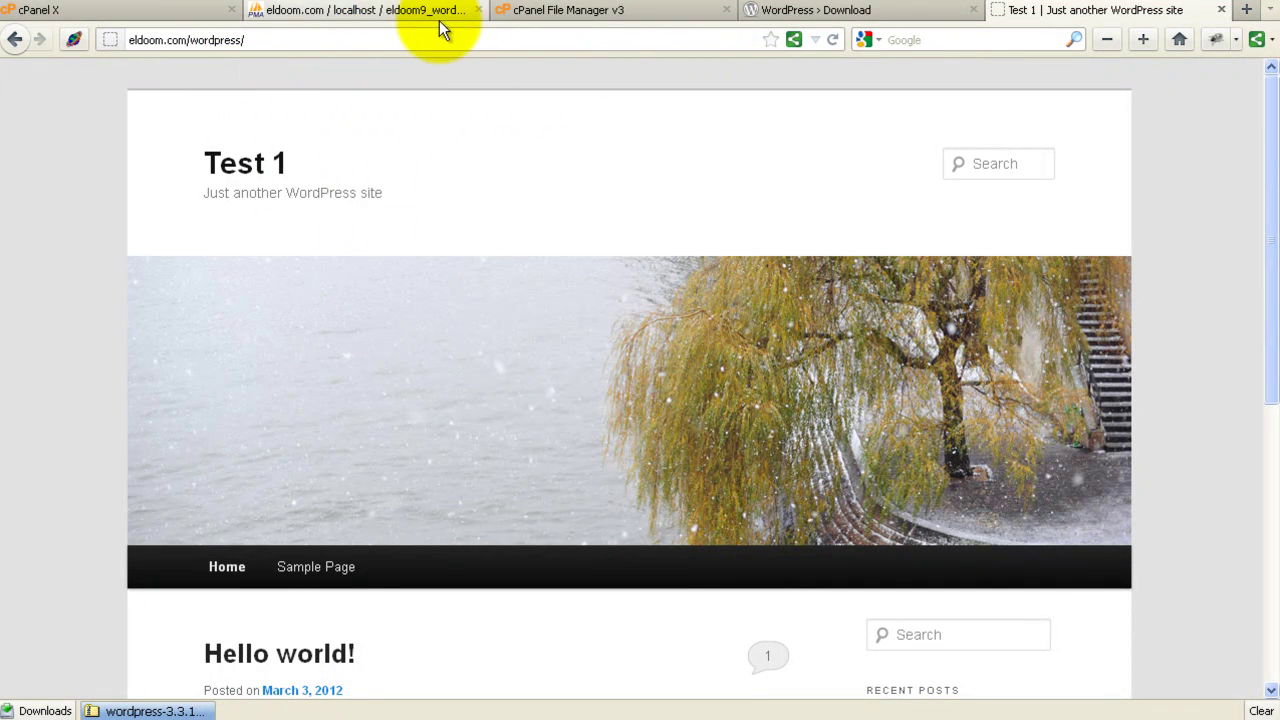
left_click(615, 14)
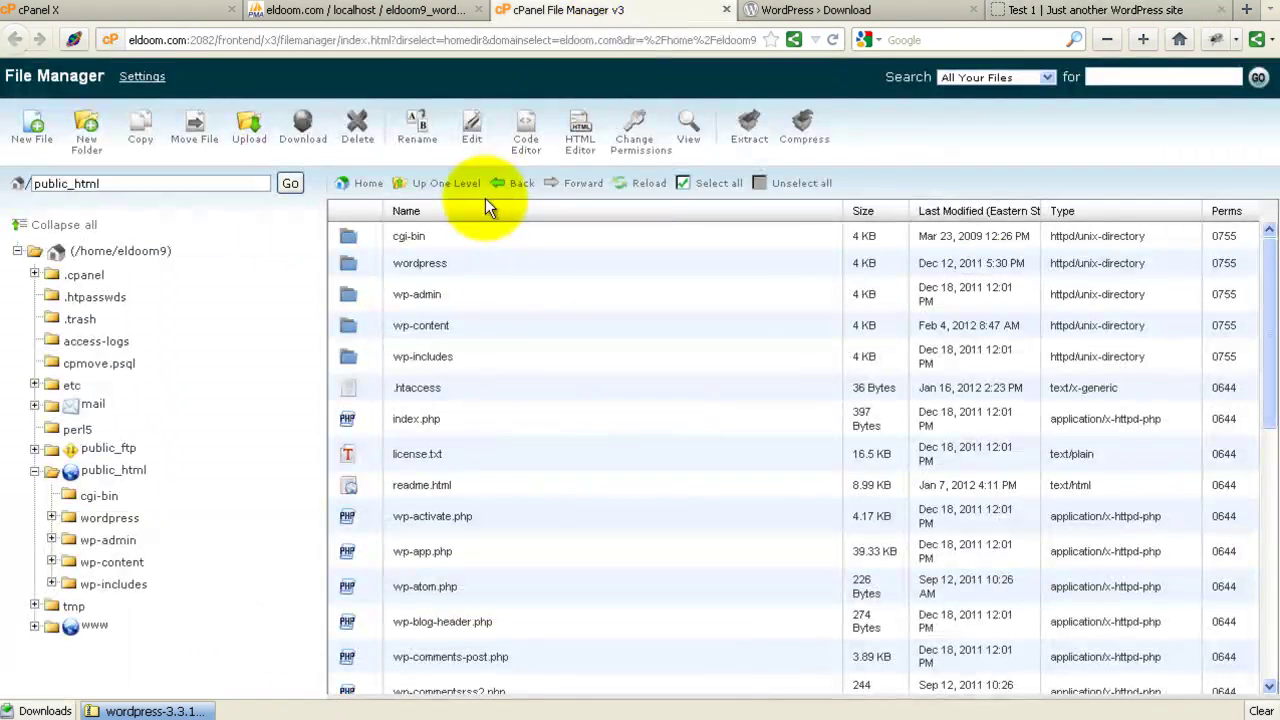
left_click(347, 266)
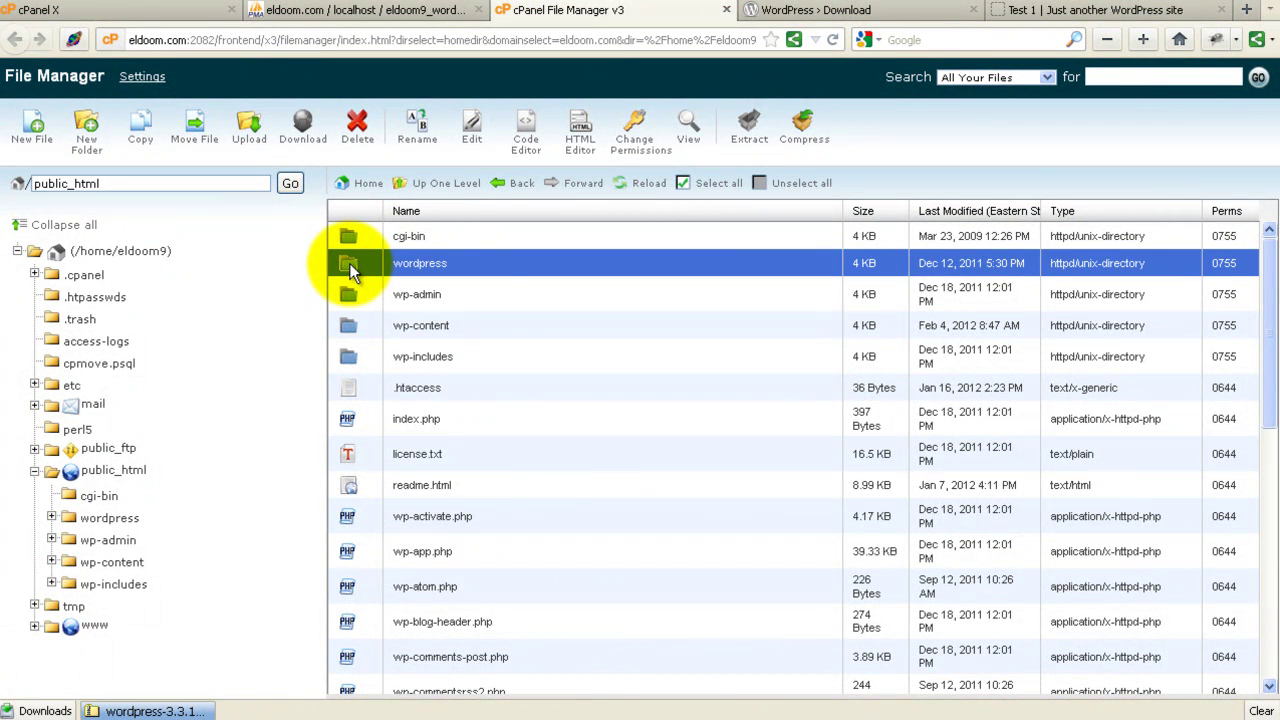
right_click(349, 263)
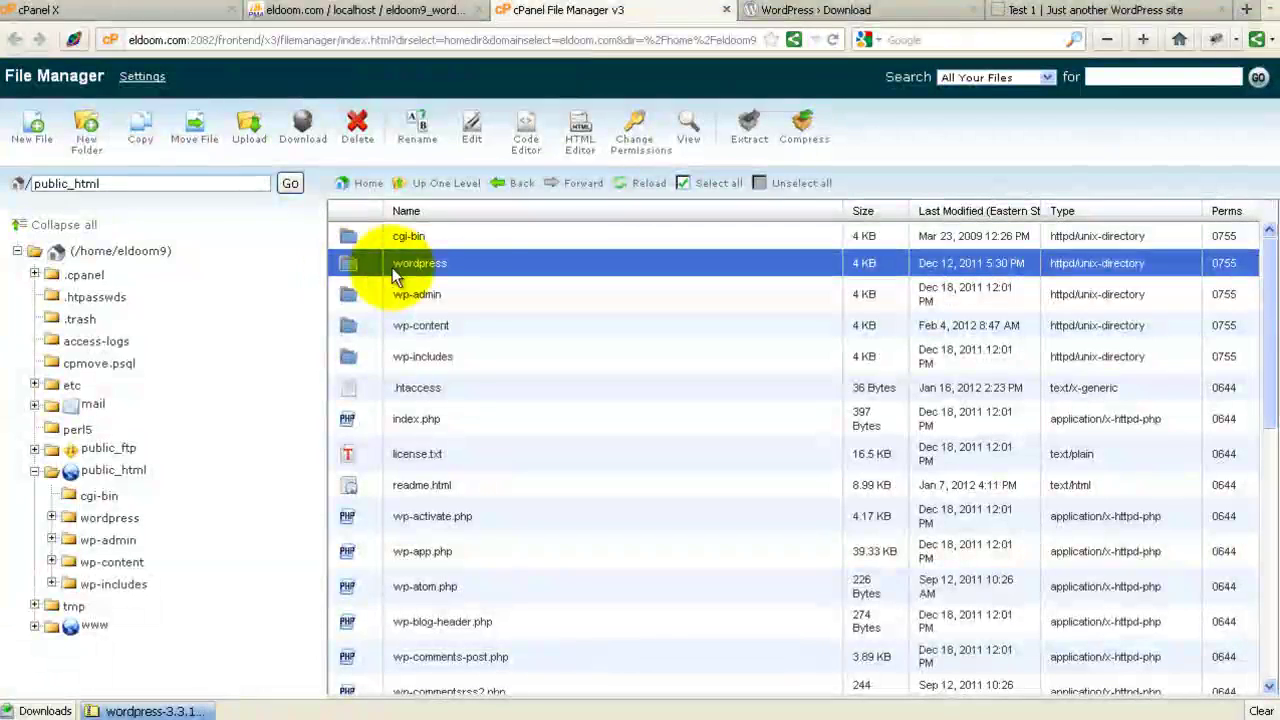
right_click(394, 262)
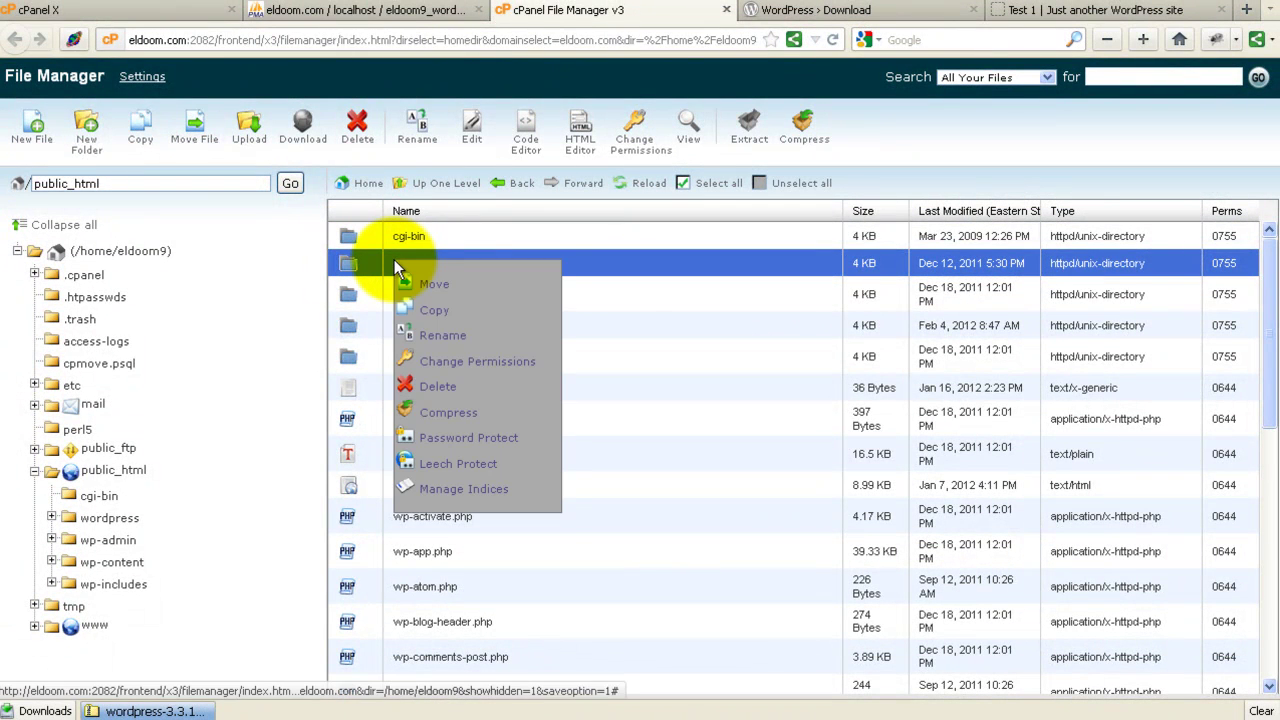
left_click(417, 314)
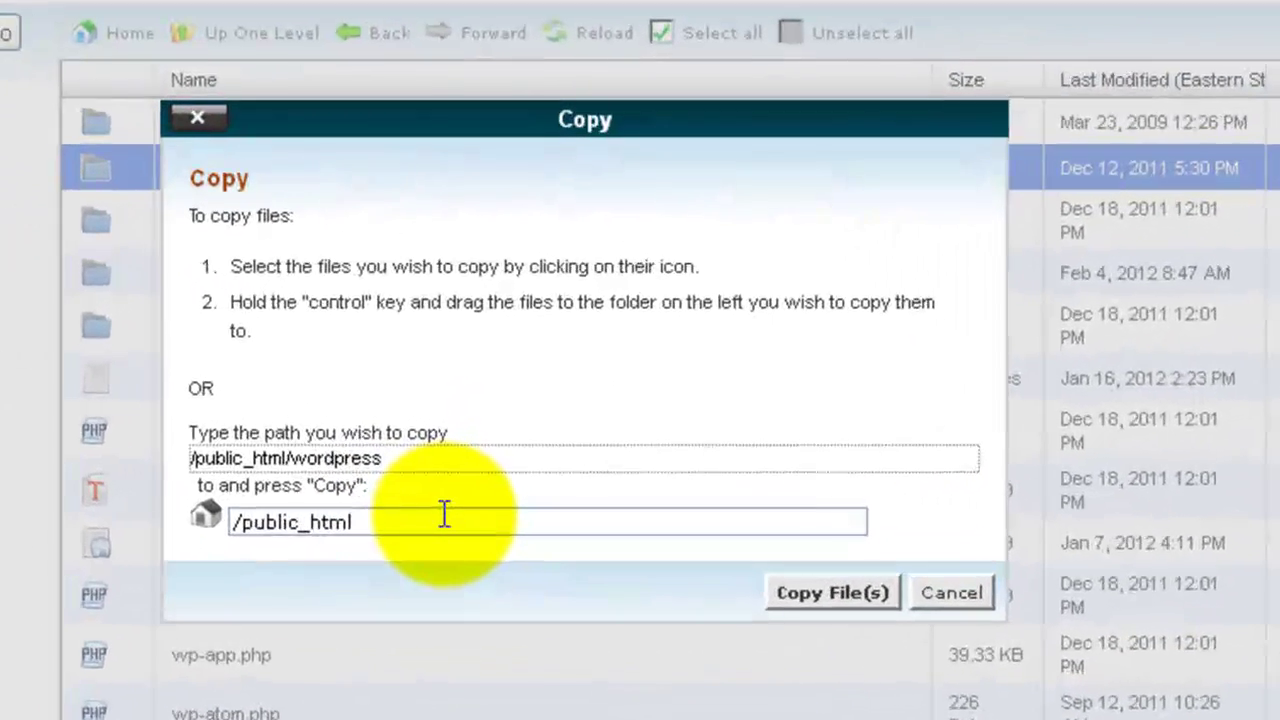
type("/wor")
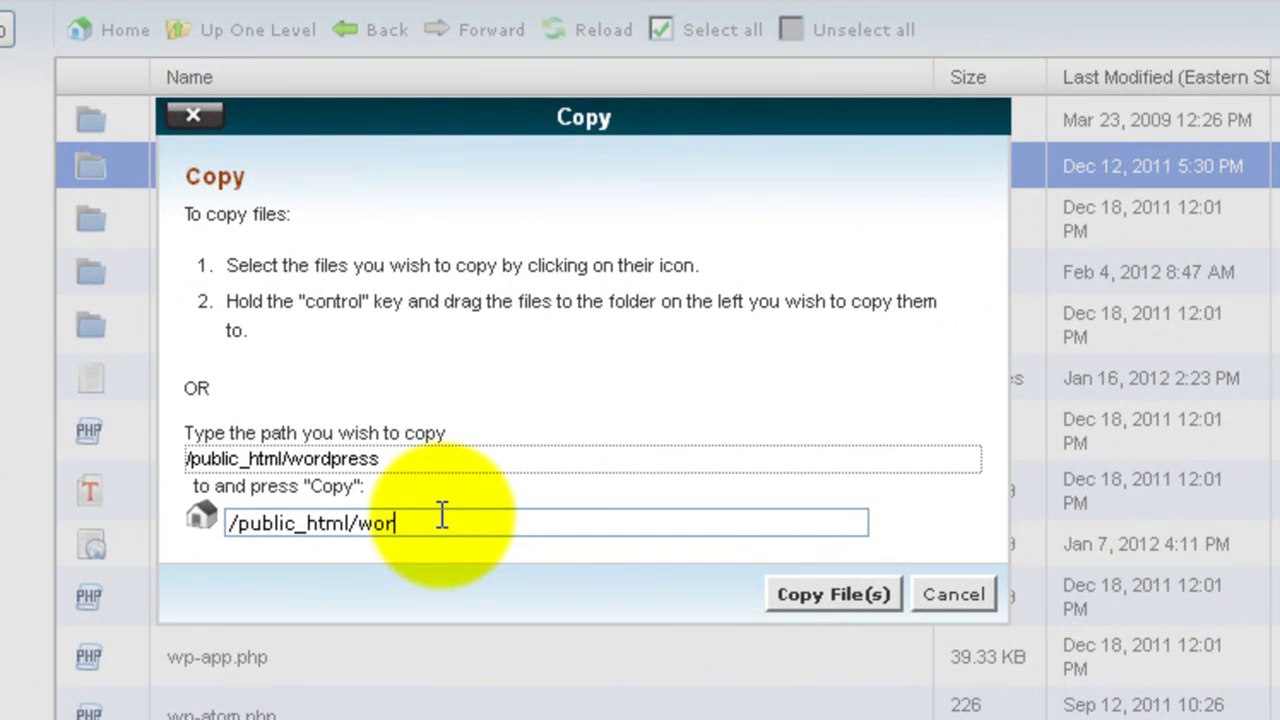
type("dpress1")
left_click(828, 592)
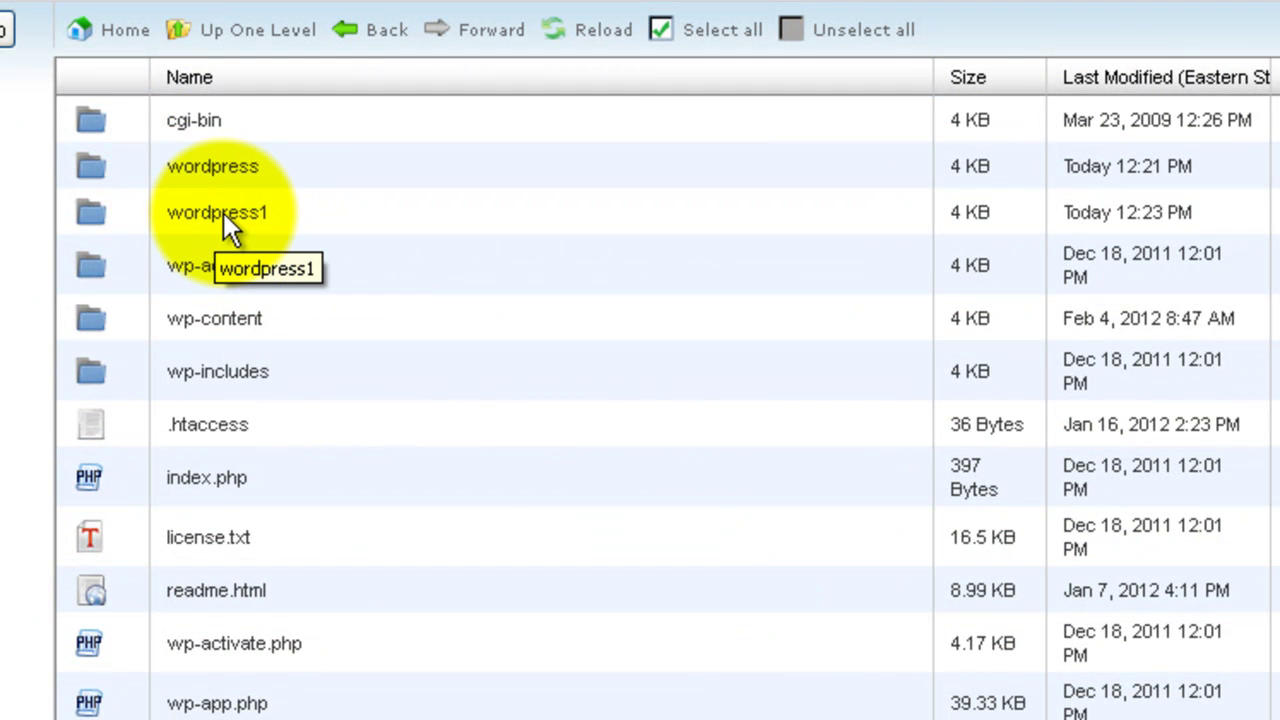
Copy the folder again to /public_html/wordpress2
right_click(224, 218)
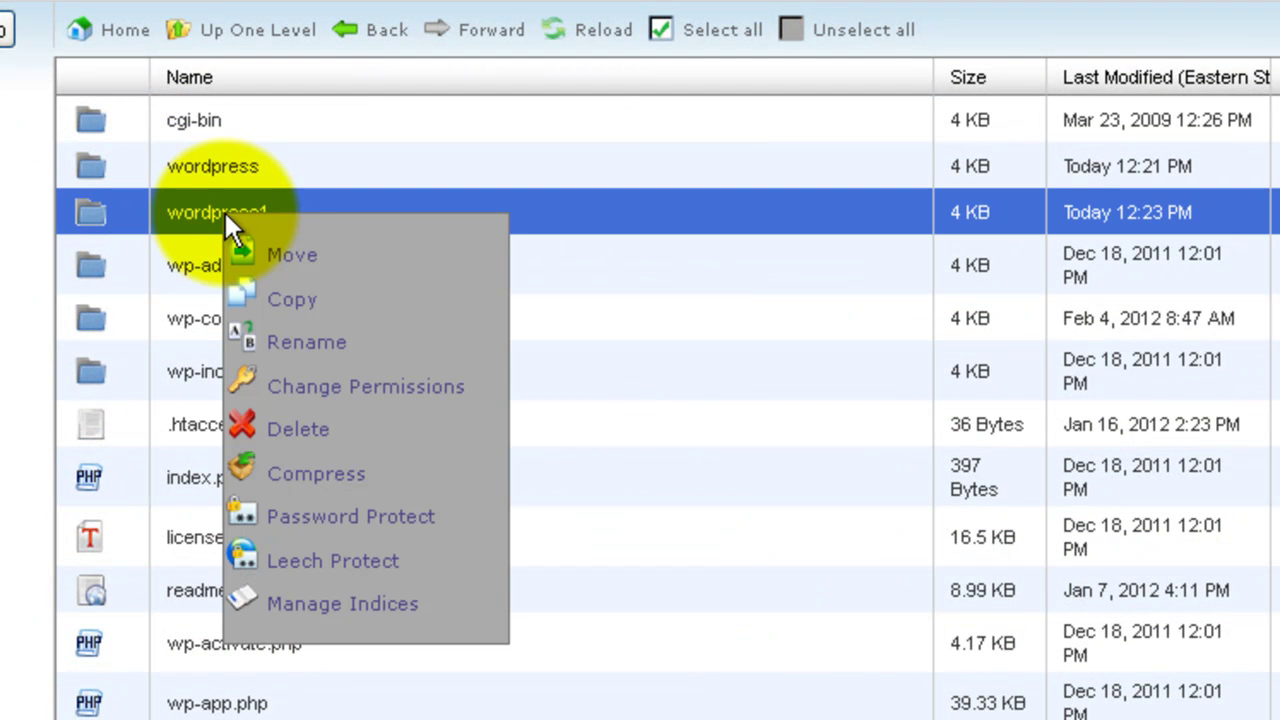
left_click(288, 300)
type("/public_html")
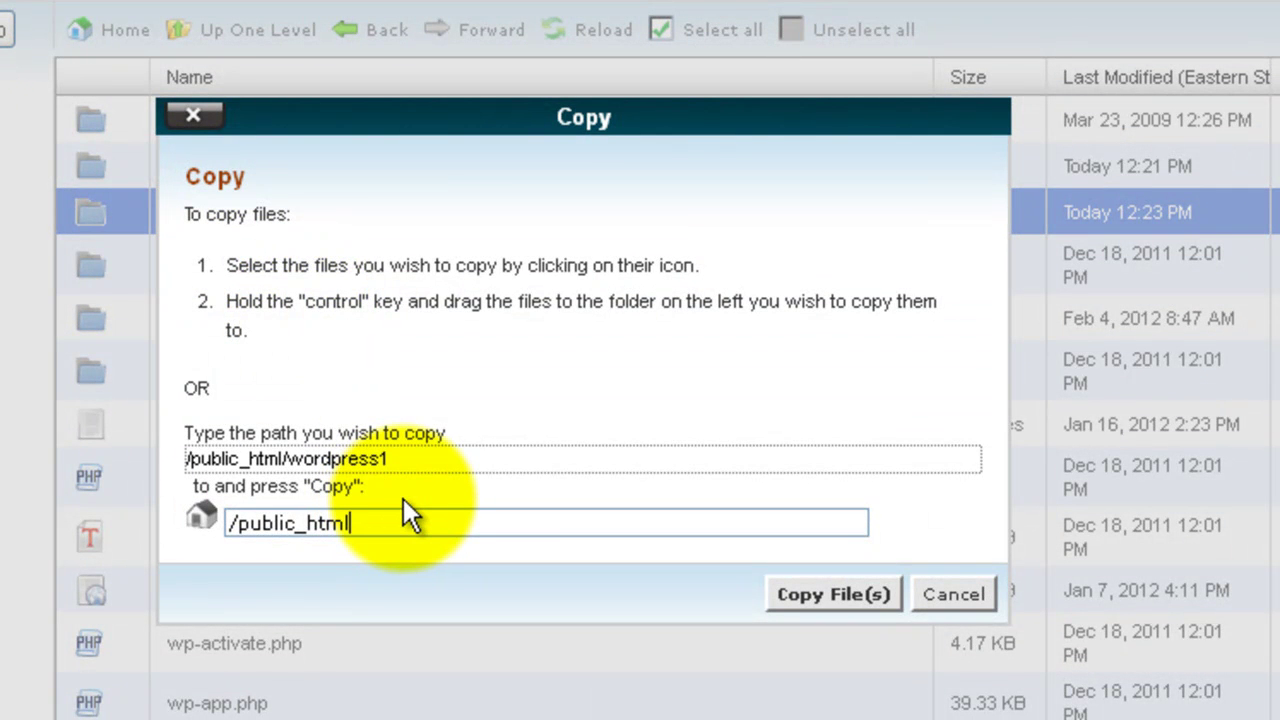
type("wordpress2")
left_click(855, 594)
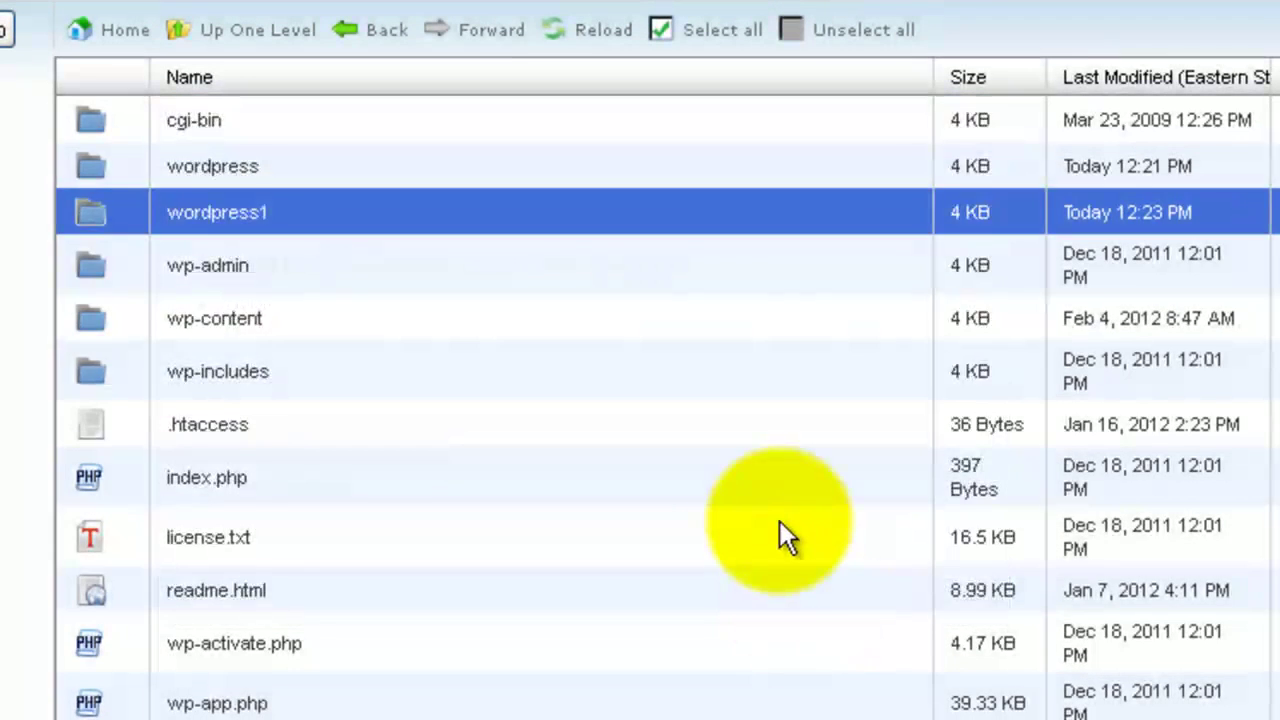
right_click(222, 258)
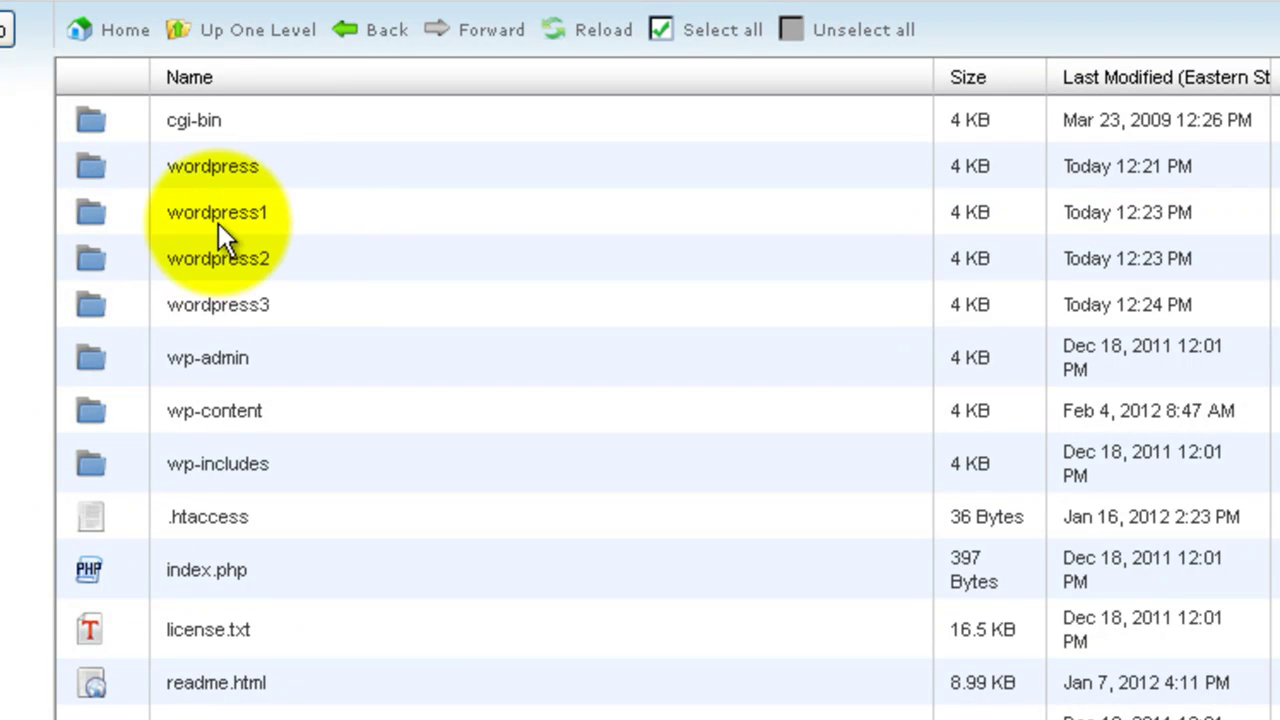
Change $table_prefix to 'wp1_' in wordpress1's wp-config.php and save it
double_click(88, 212)
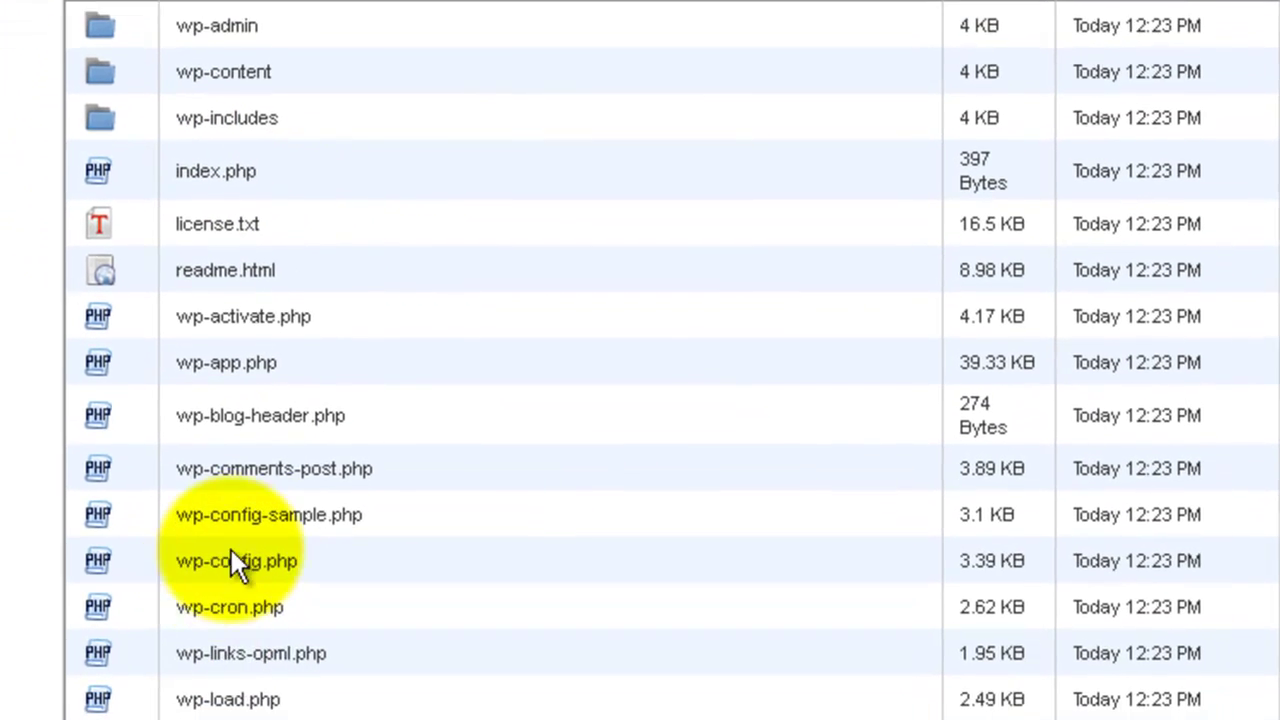
left_click(225, 644)
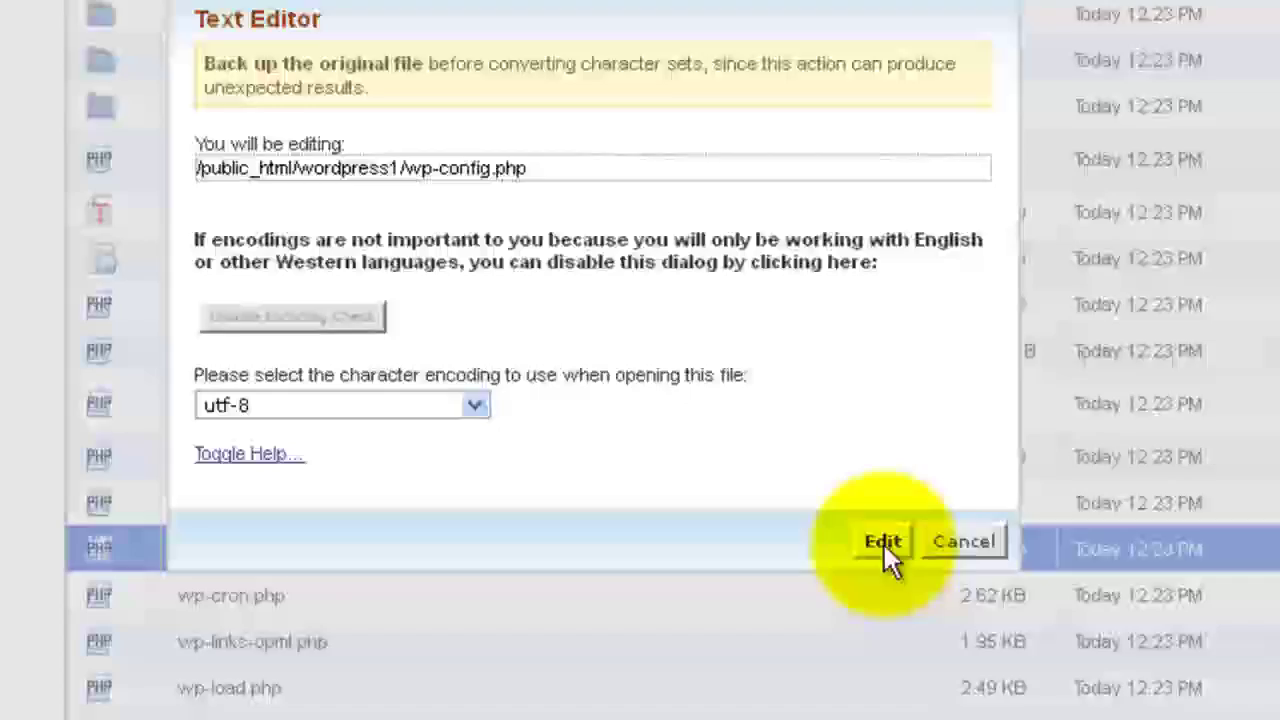
left_click(886, 547)
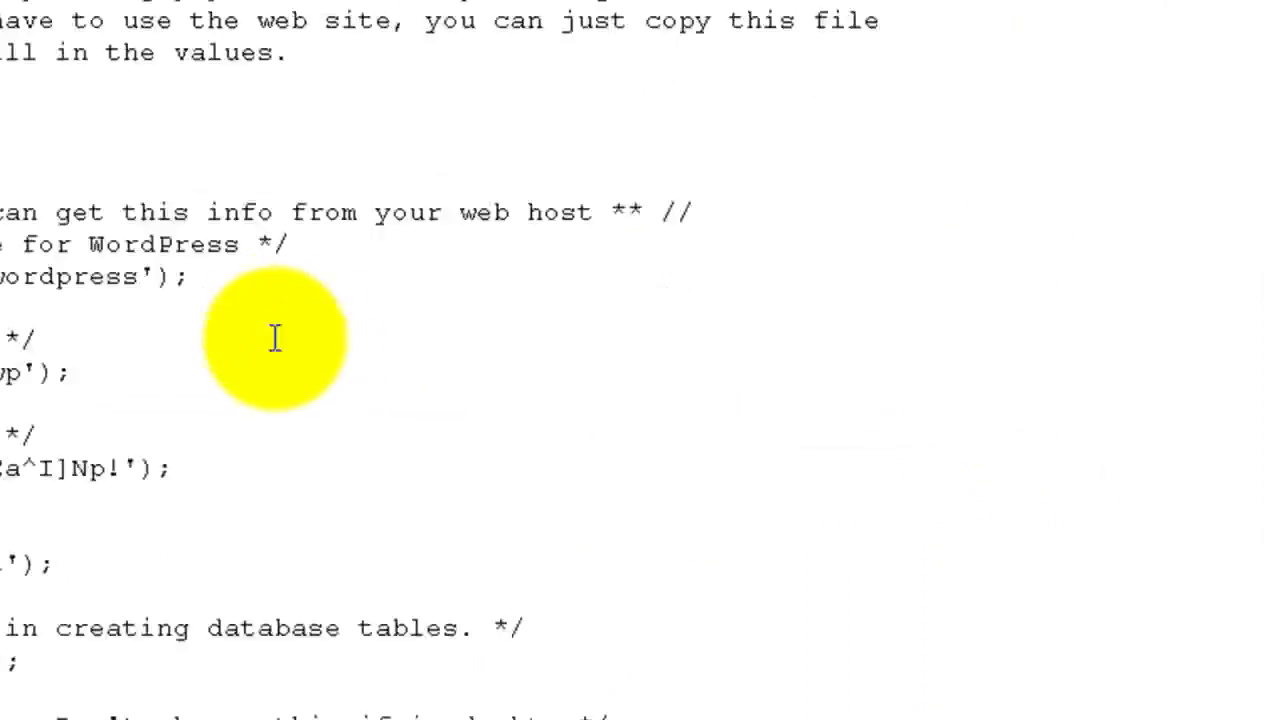
scroll(490, 458, "down", 5)
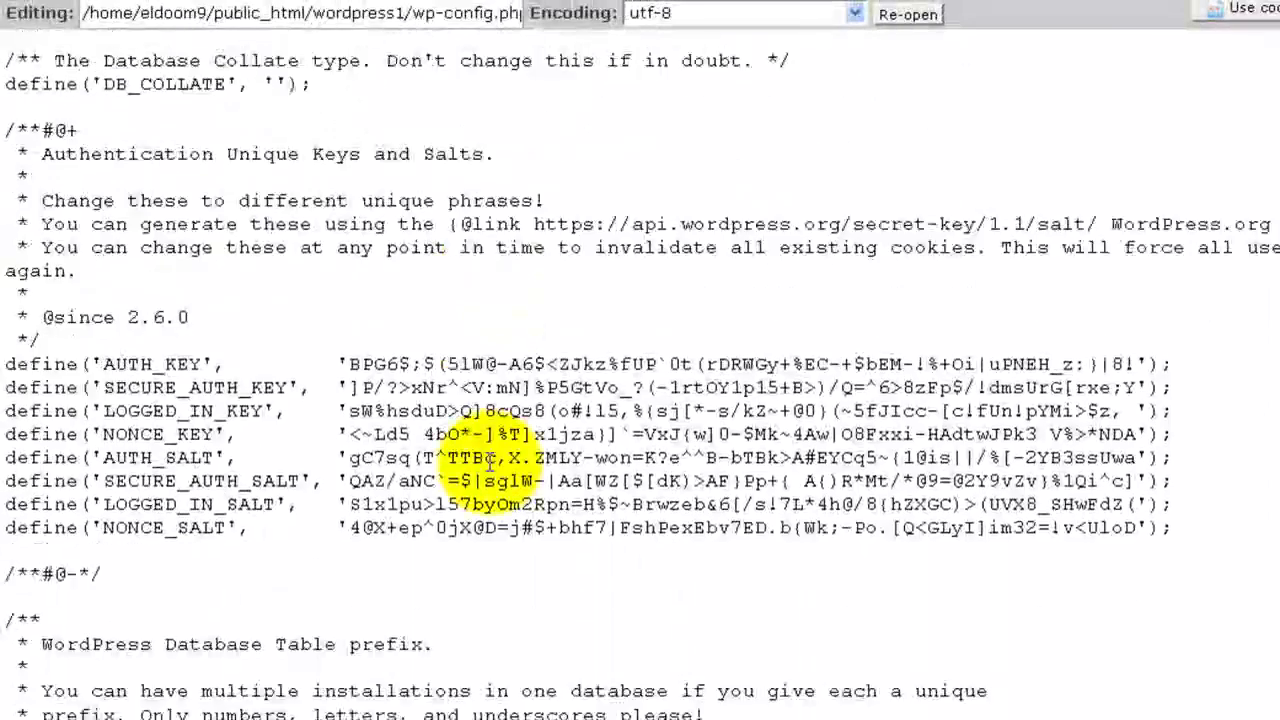
scroll(490, 458, "down", 5)
scroll(457, 320, "up", 1)
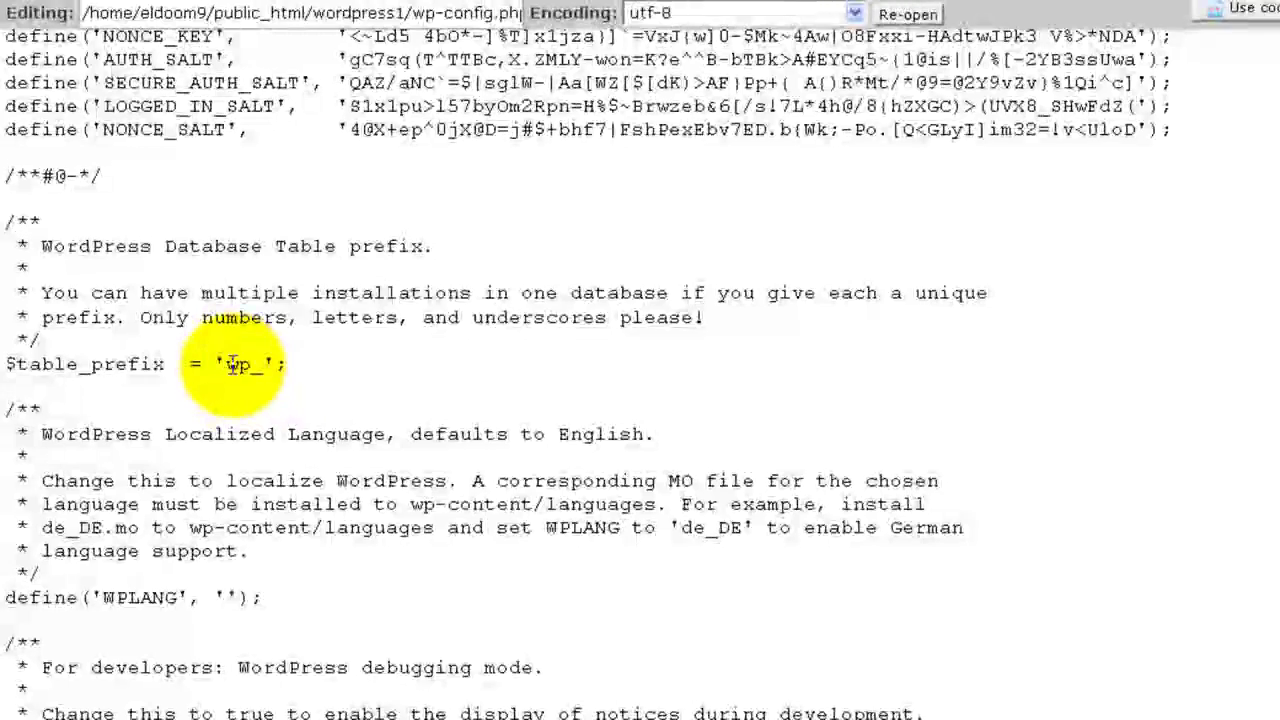
left_click(250, 365)
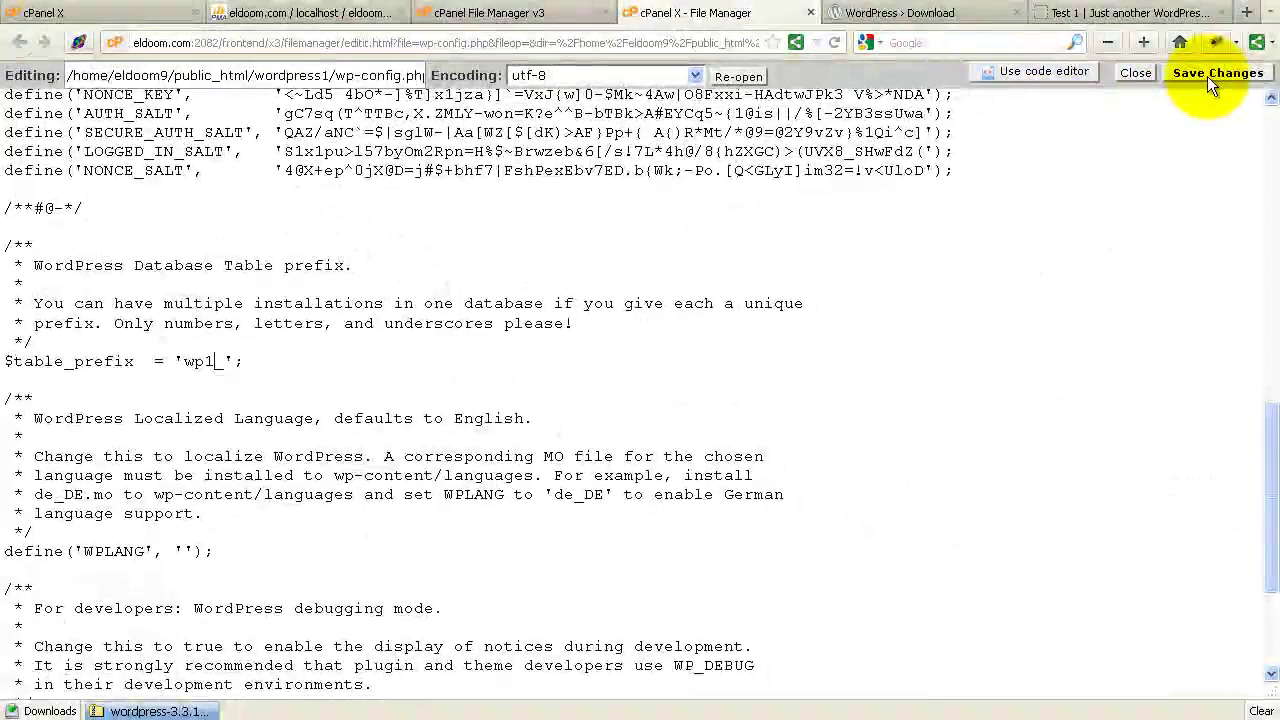
left_click(1210, 77)
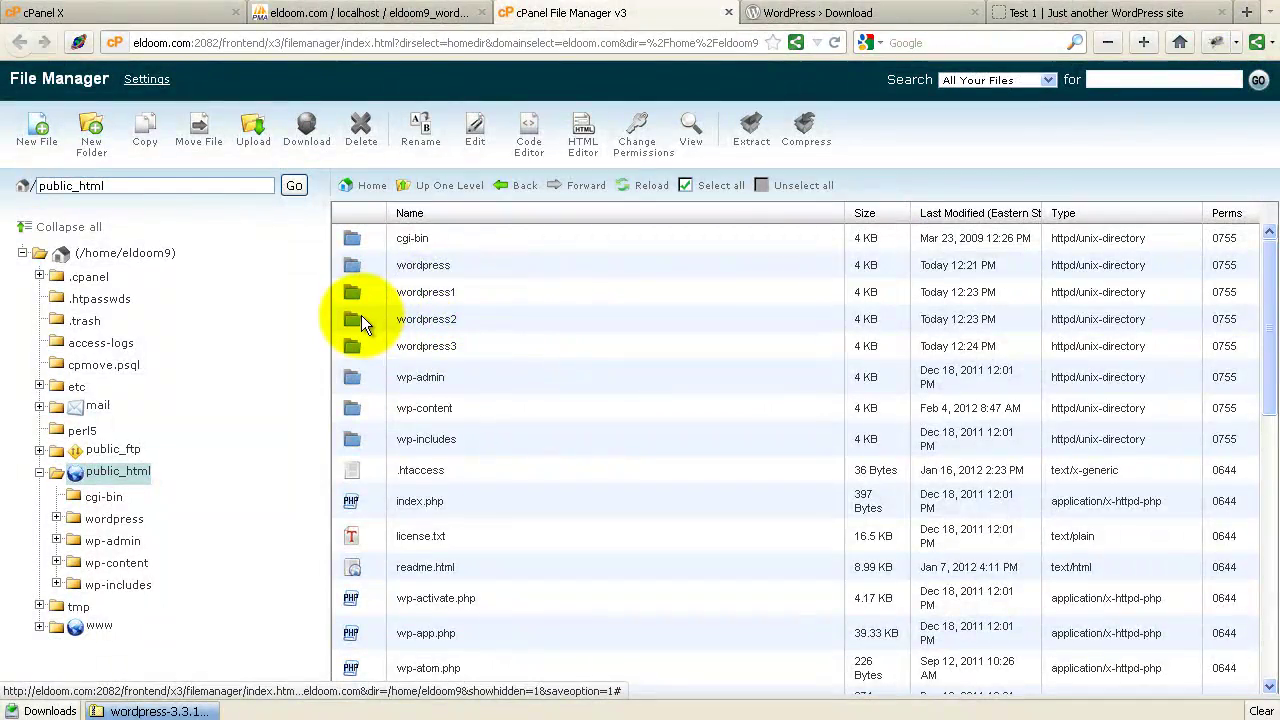
Edit wordpress2's wp-config.php so $table_prefix reads 'wp2_', then close the editor
double_click(360, 322)
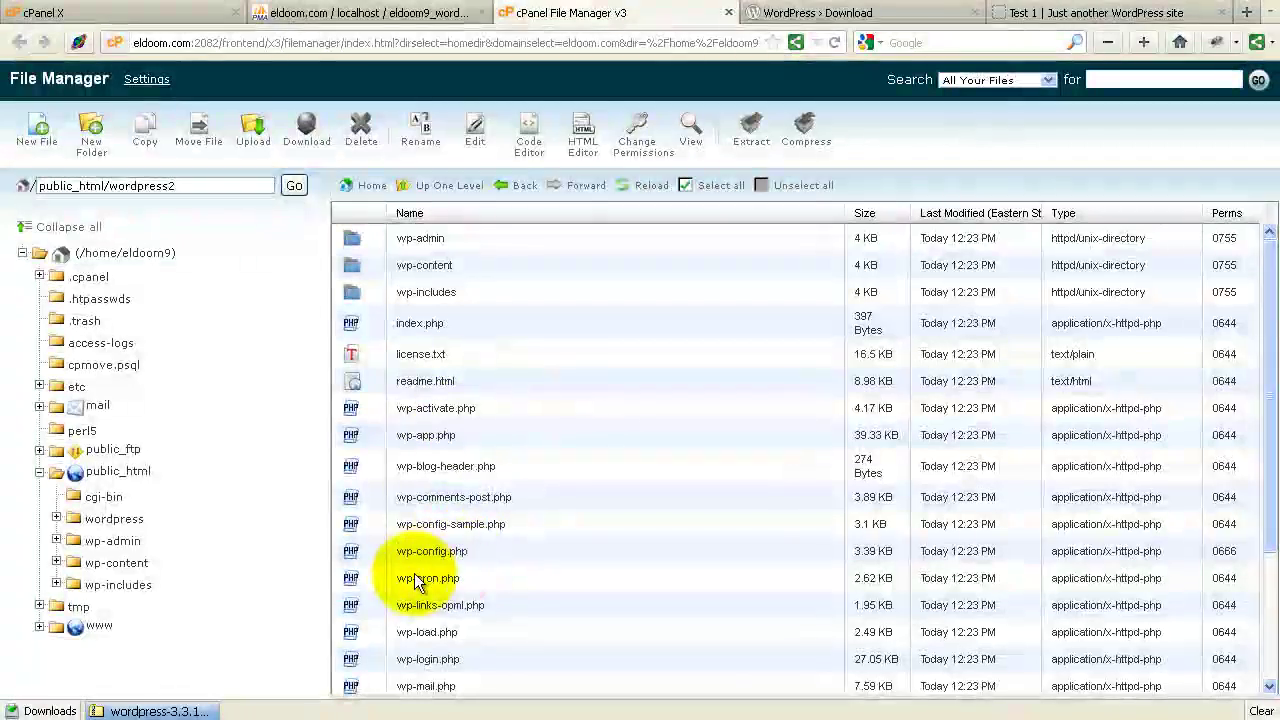
left_click(403, 556)
left_click(475, 145)
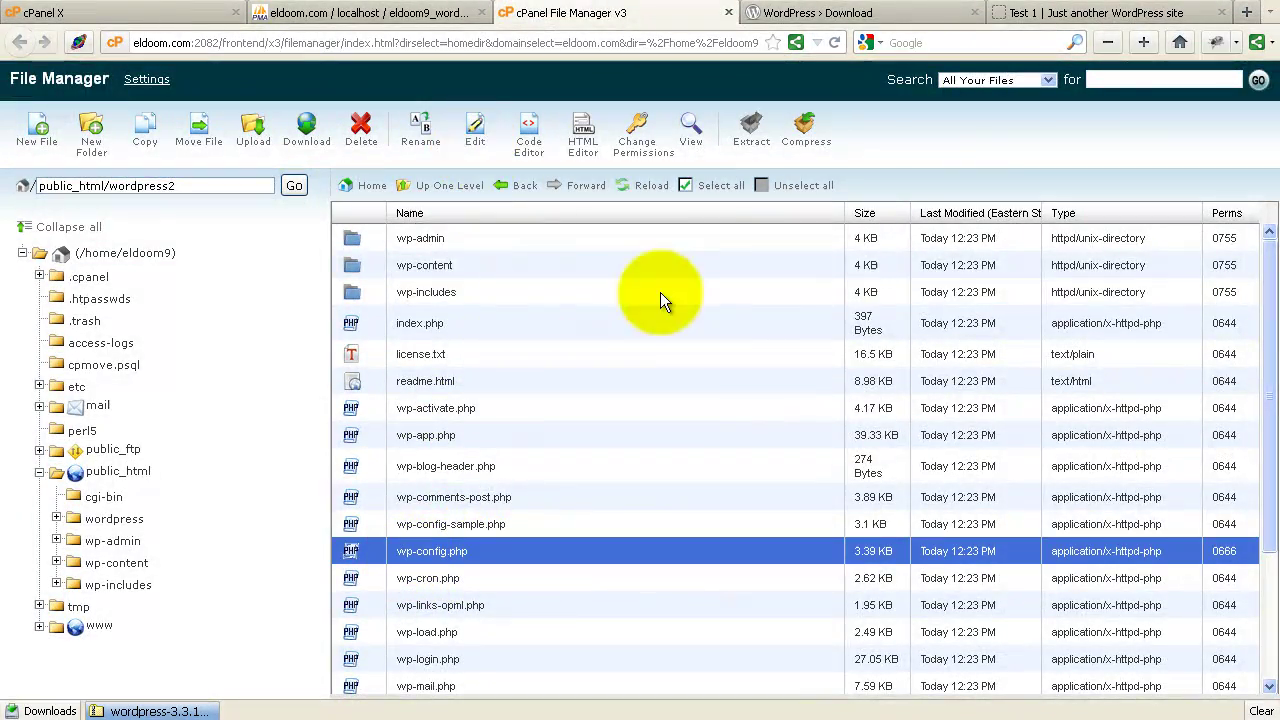
left_click(808, 543)
scroll(285, 540, "down", 10)
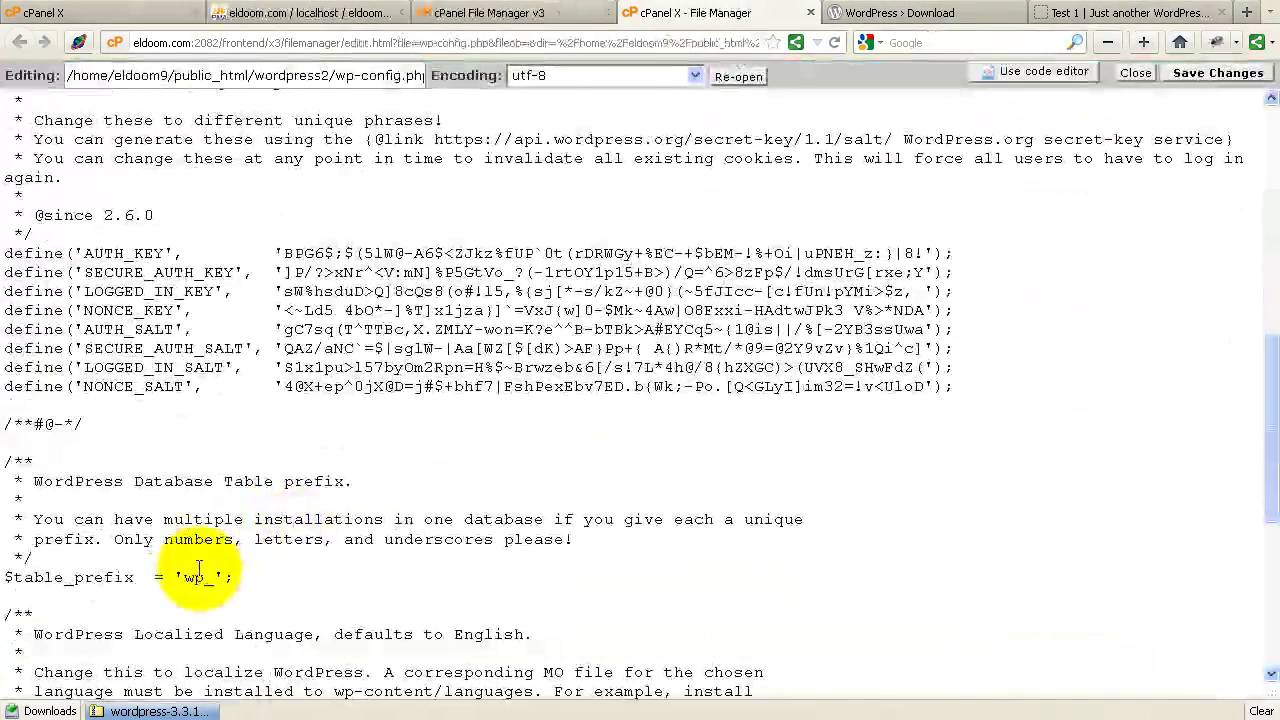
left_click(204, 577)
type("2")
key("ctrl+w")
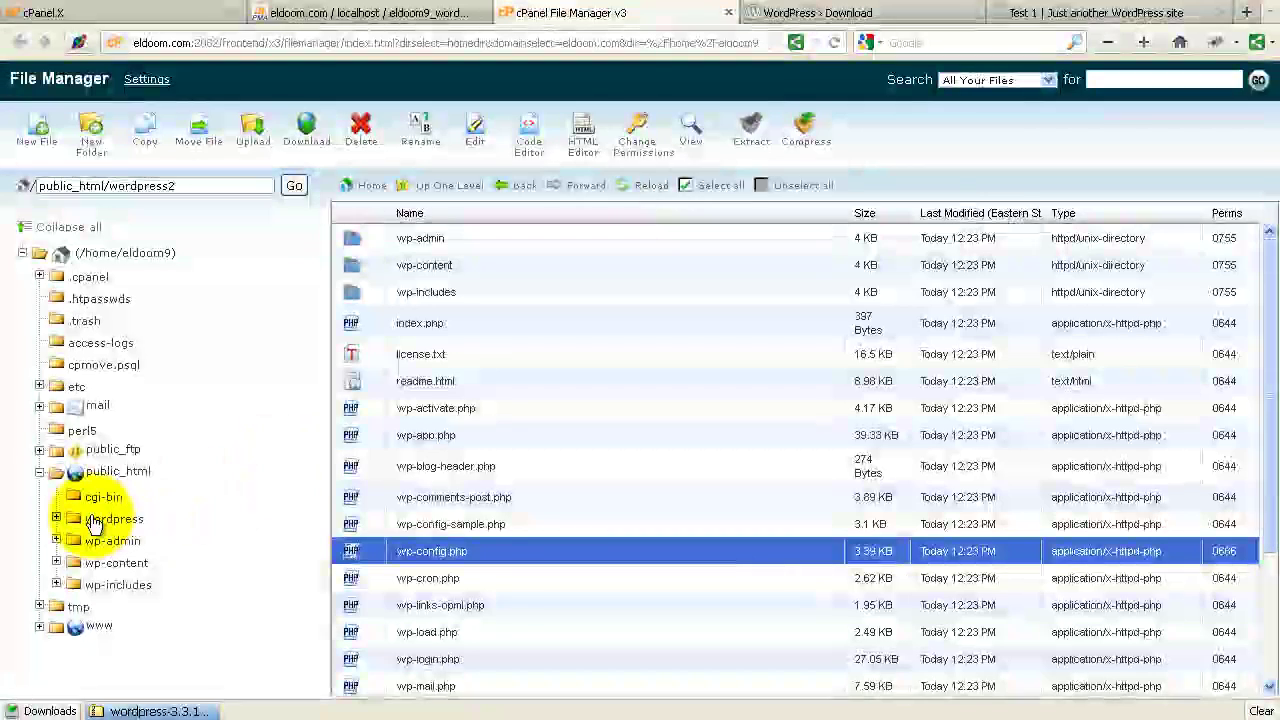
From public_html, open wordpress3's wp-config.php in the text editor
left_click(89, 472)
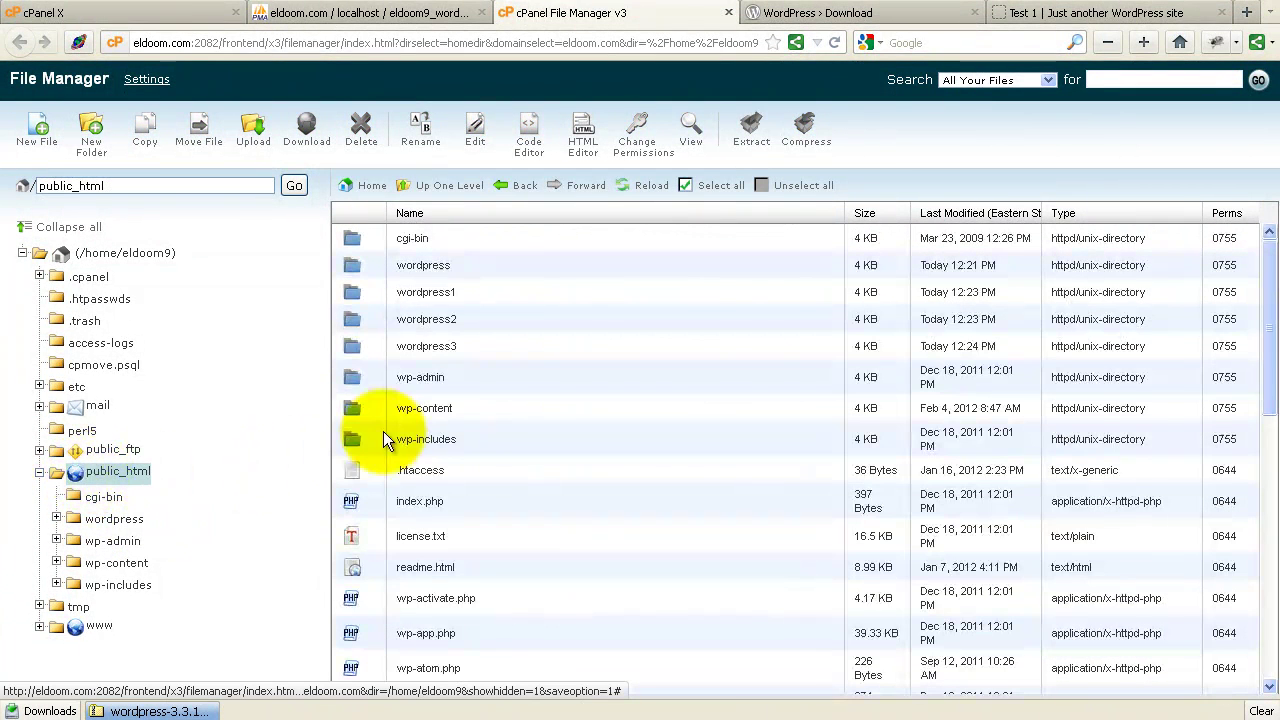
left_click(401, 349)
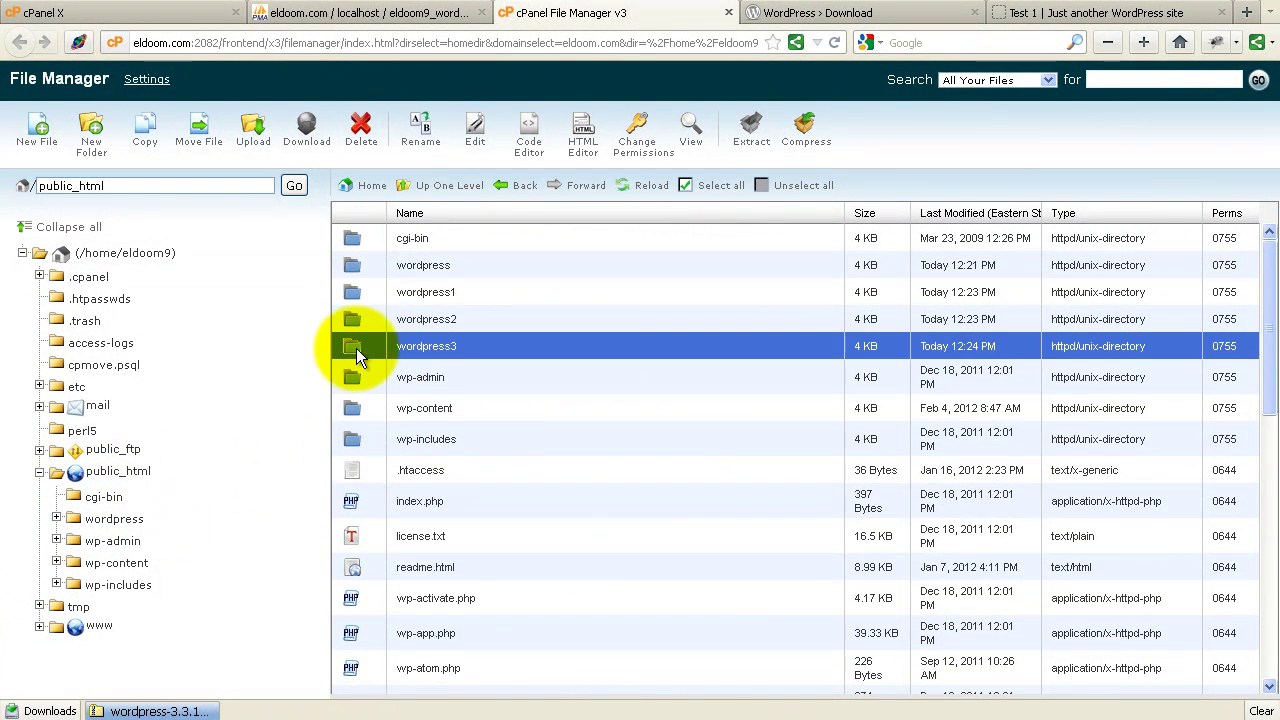
left_click(351, 348)
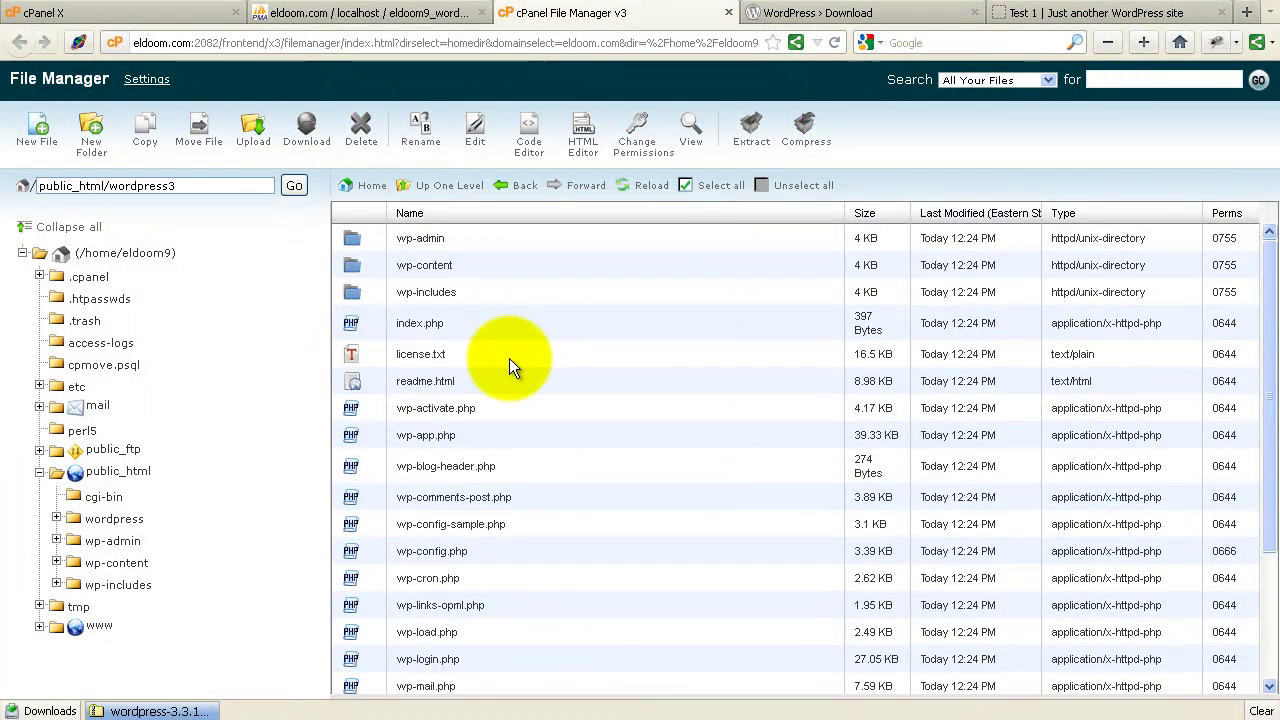
left_click(410, 550)
left_click(475, 130)
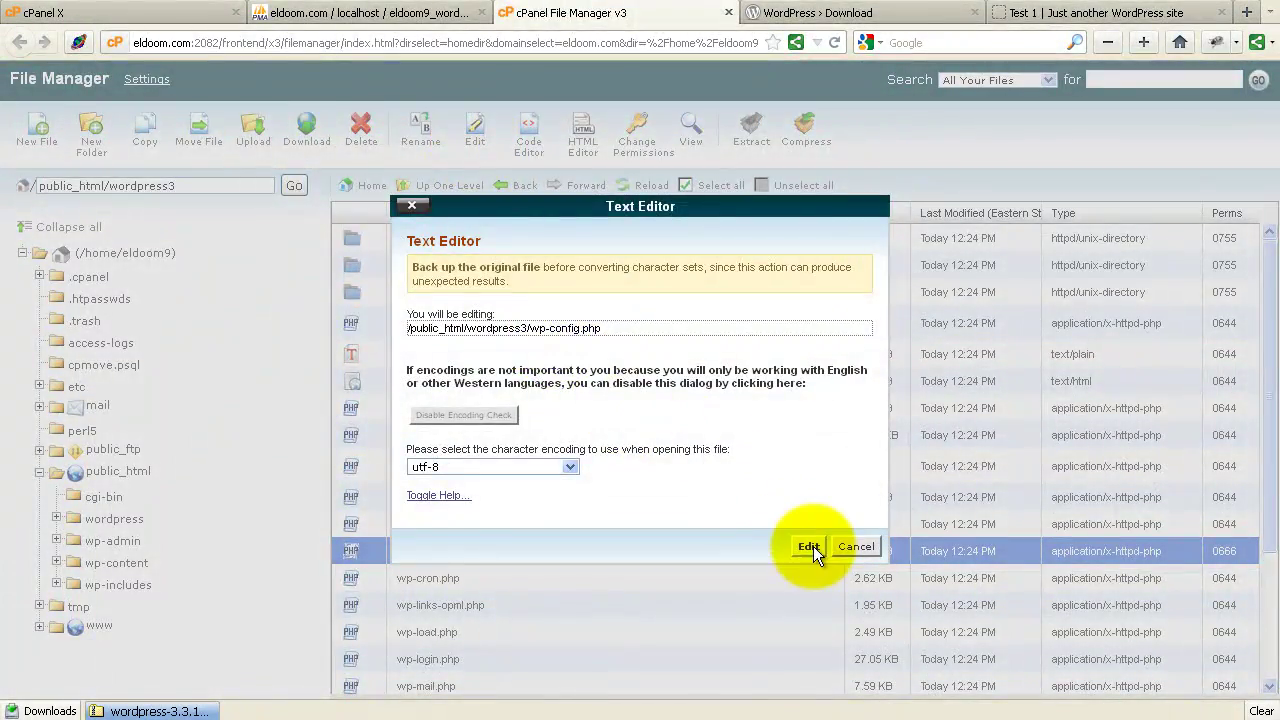
left_click(810, 547)
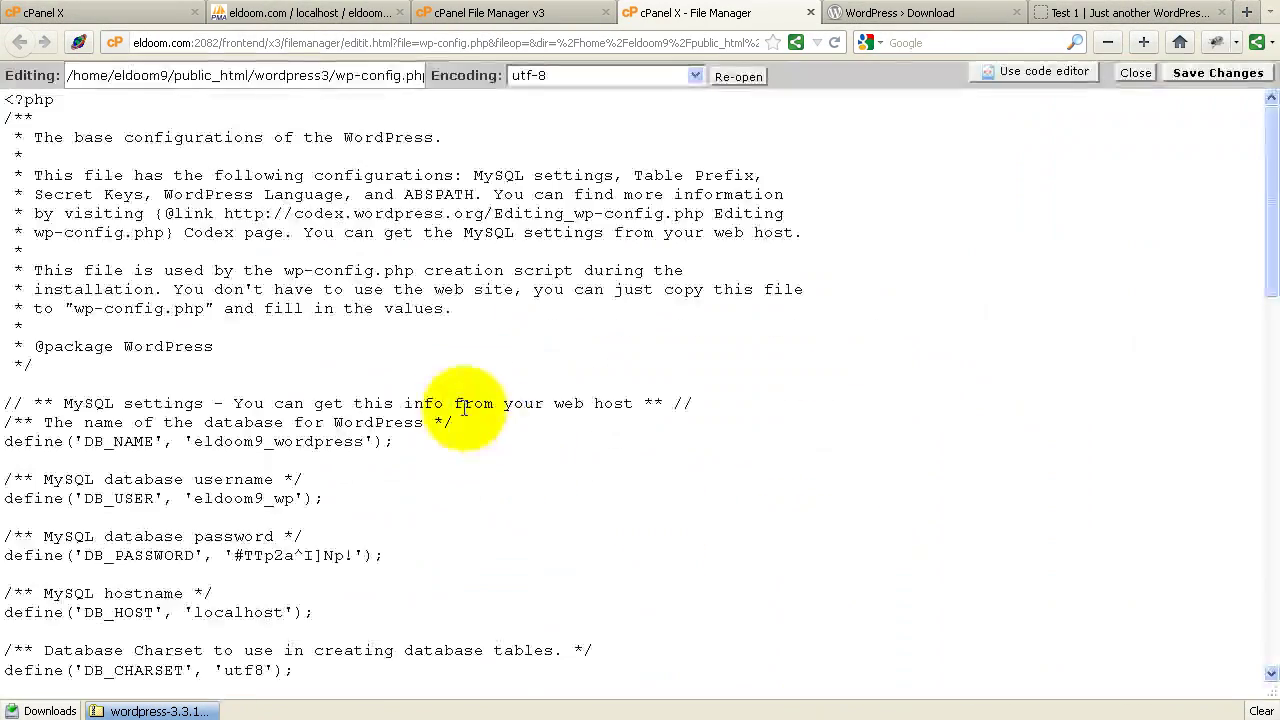
Change $table_prefix to 'wp3_', save the file and close the editor
scroll(304, 531, "down", 7)
scroll(304, 531, "down", 8)
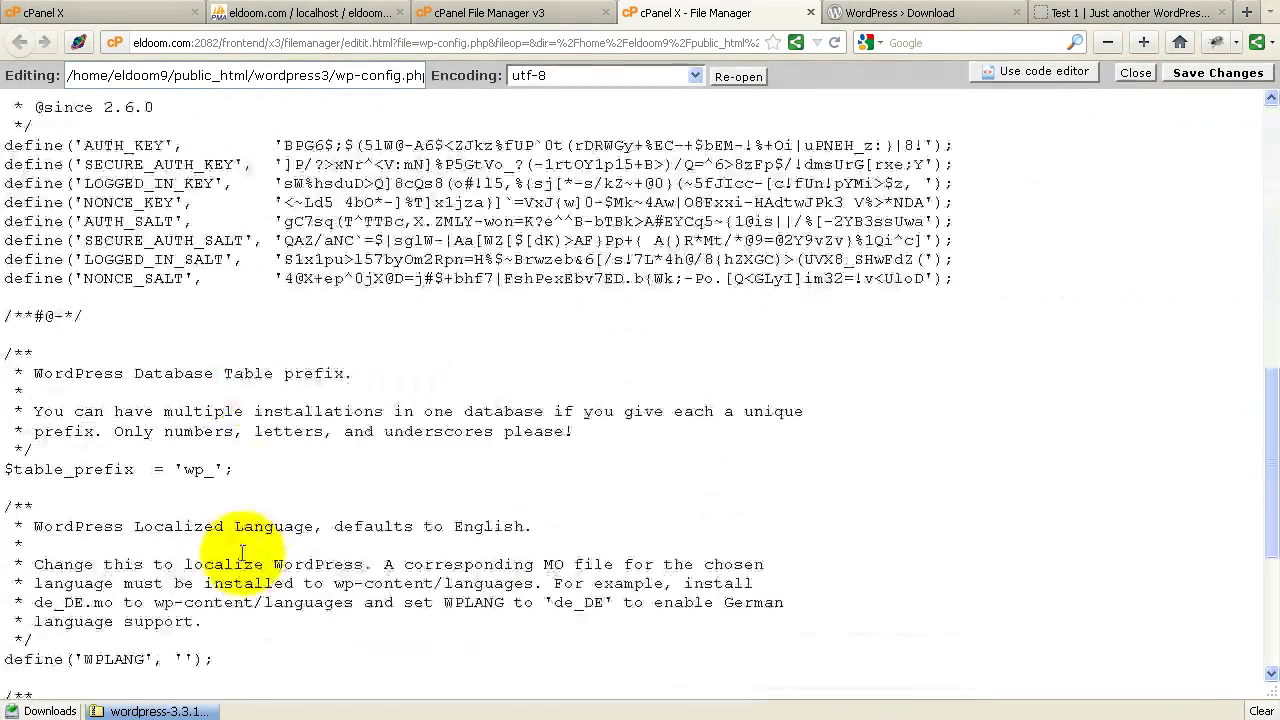
type("3")
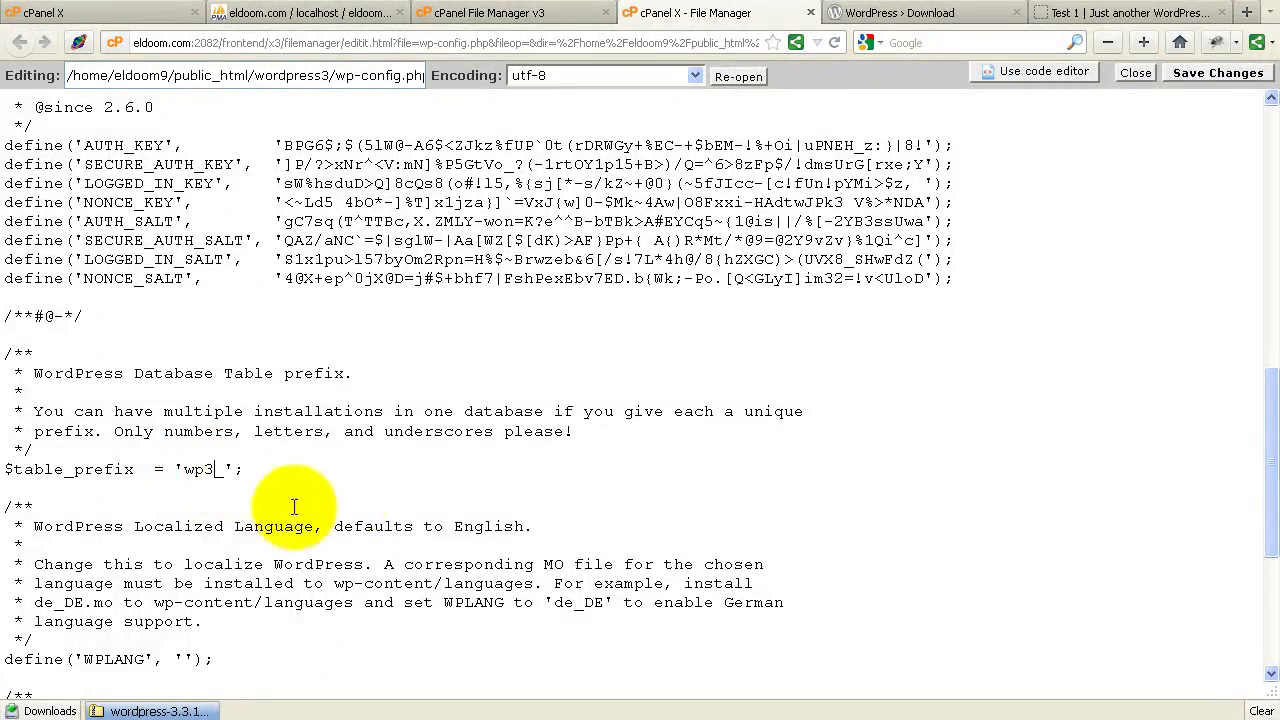
left_click(1218, 73)
left_click(809, 14)
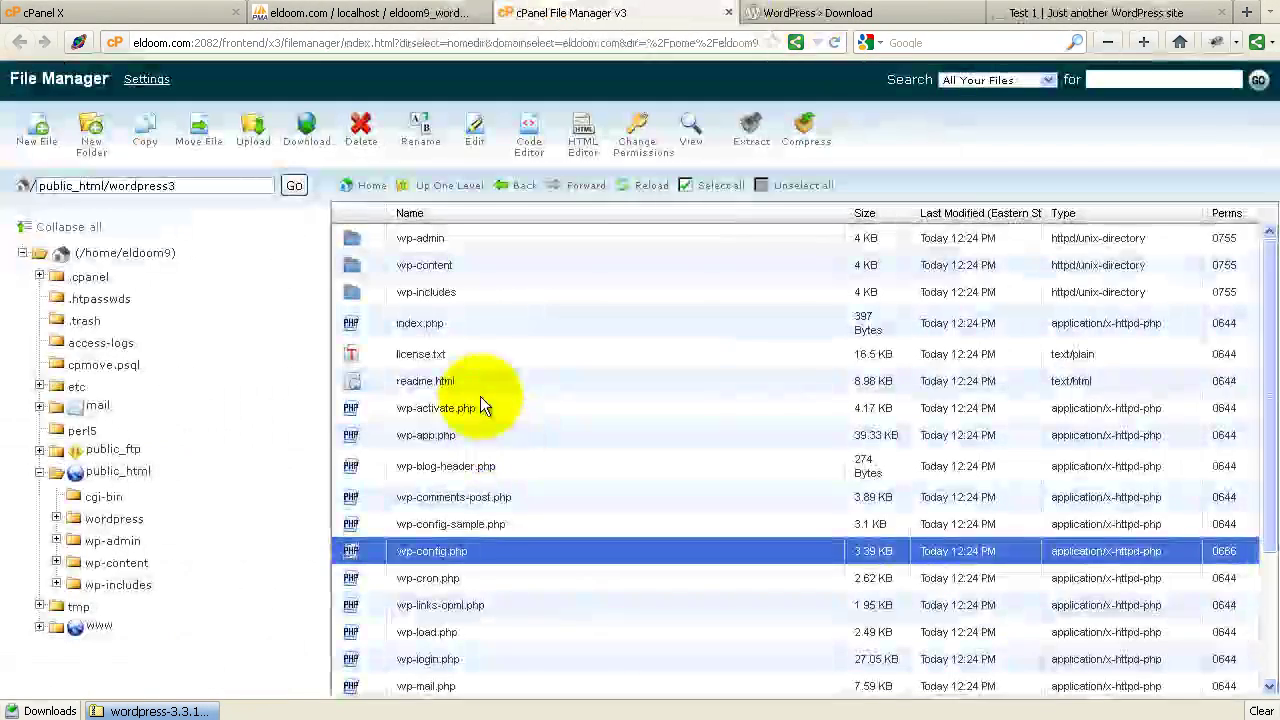
Load the installer at eldoom.com/wordpress1 in the browser tab
left_click(103, 470)
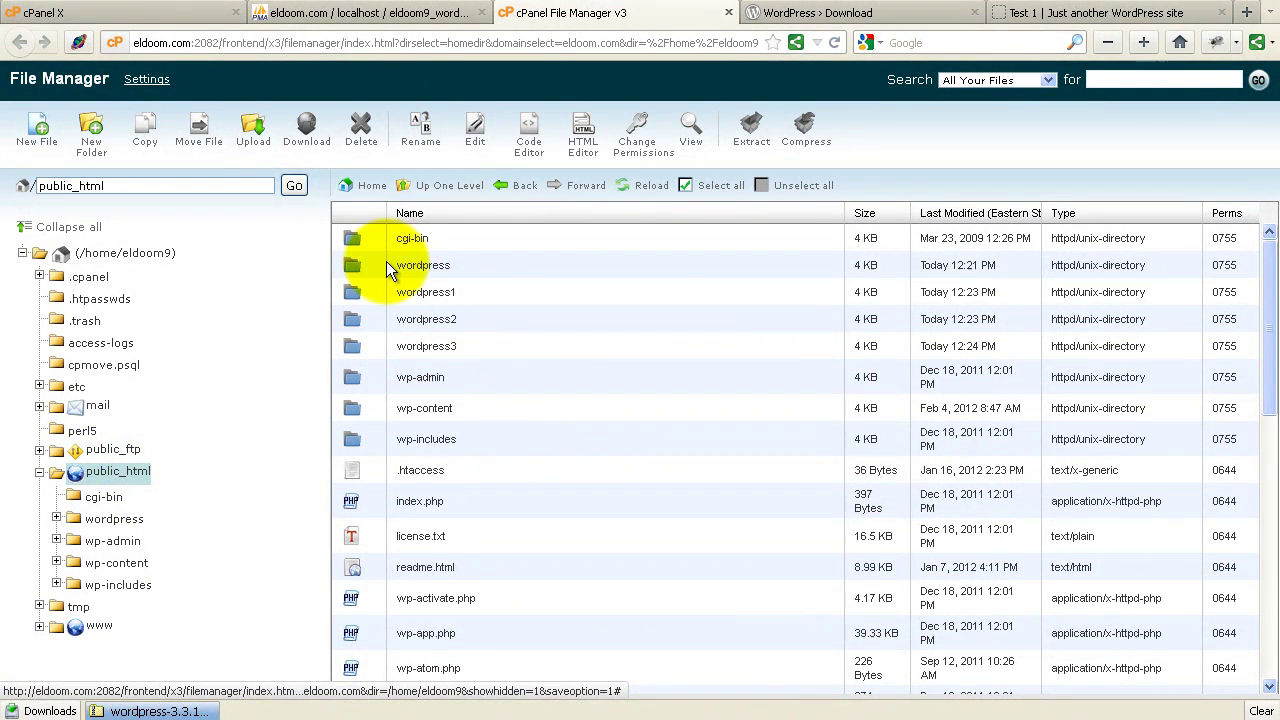
left_click(1090, 13)
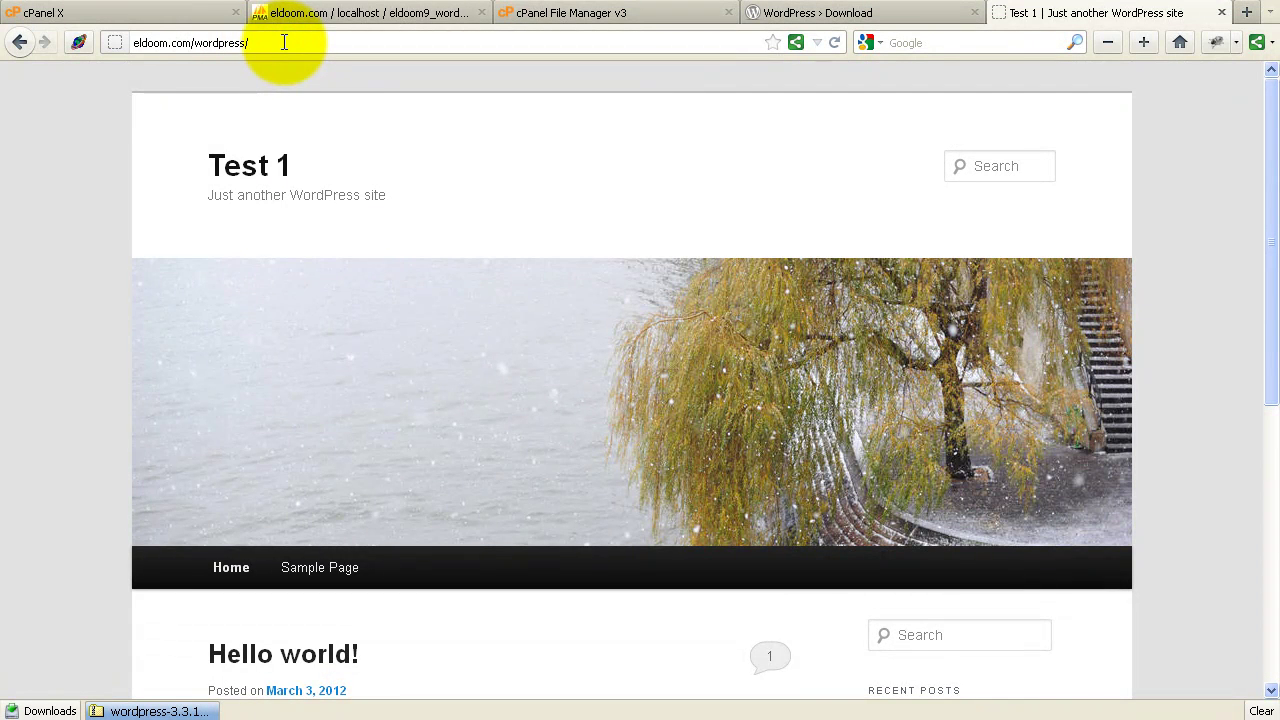
key("BackSpace")
type("1")
key("Return")
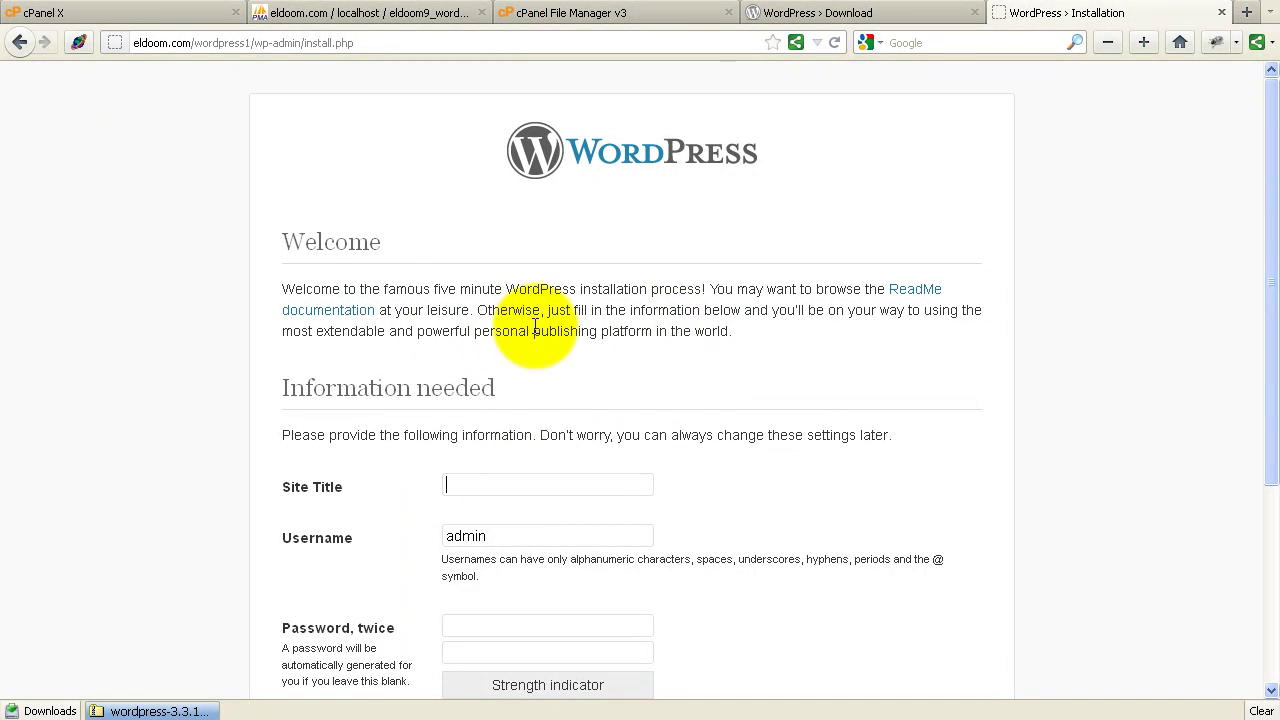
Complete the install form as Test 2 with the admin e-mail, then log in
scroll(400, 515, "down", 4)
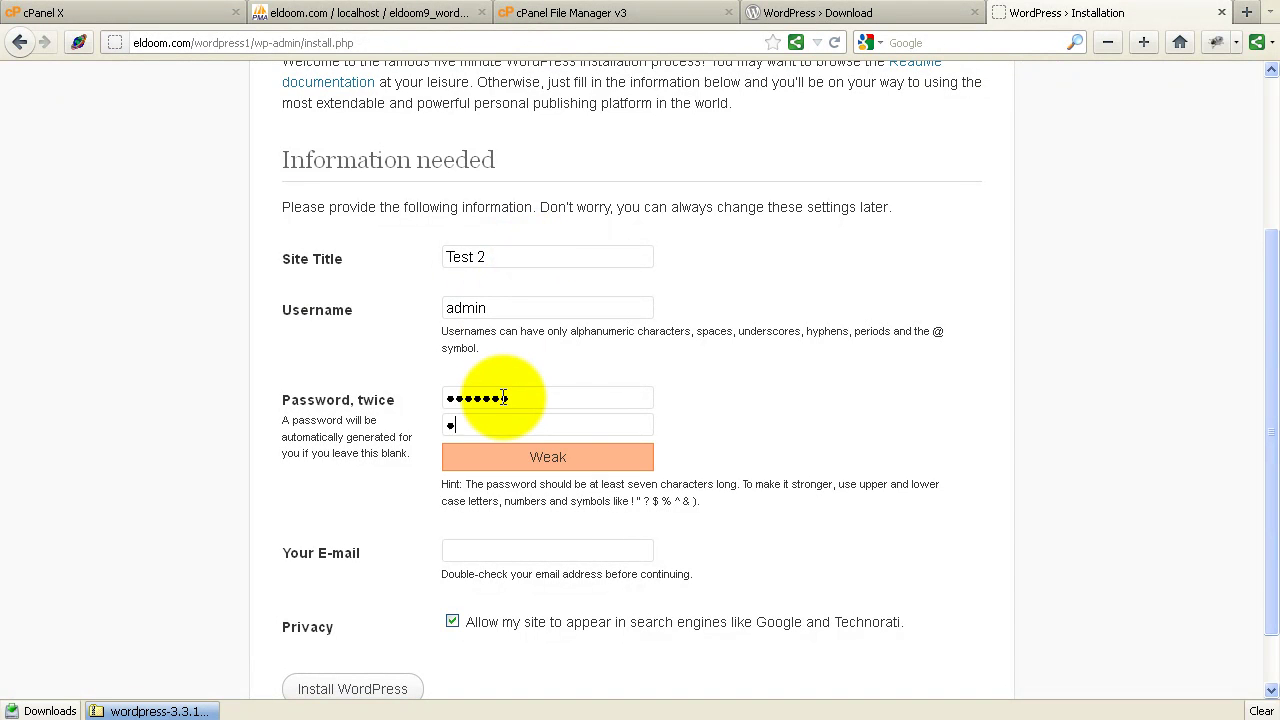
left_click(521, 548)
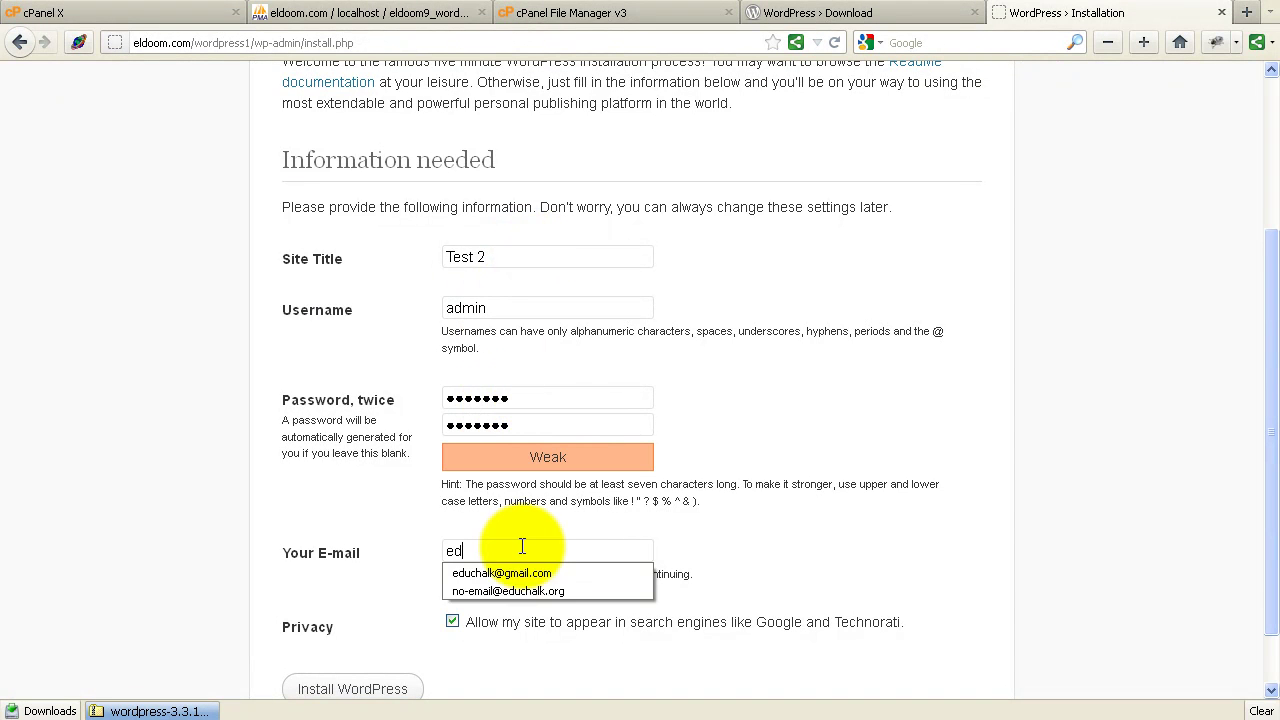
type("ed")
key("Down")
key("Return")
key("Return")
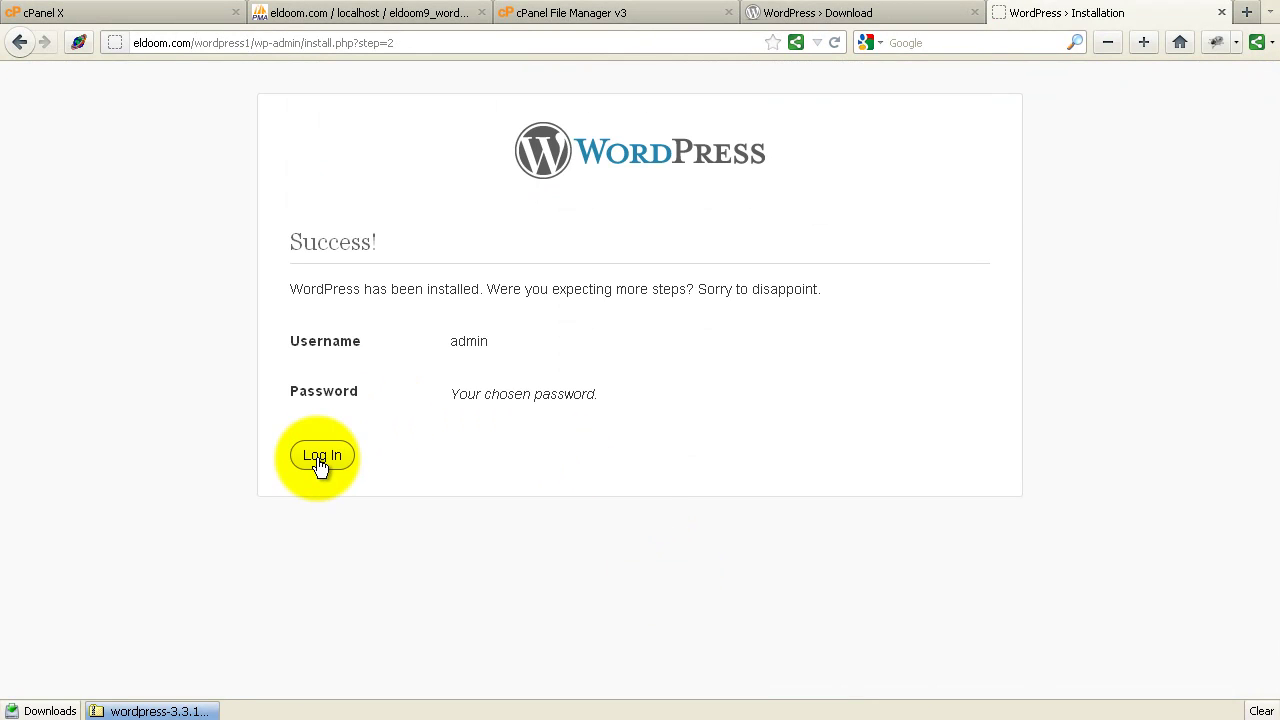
left_click(321, 456)
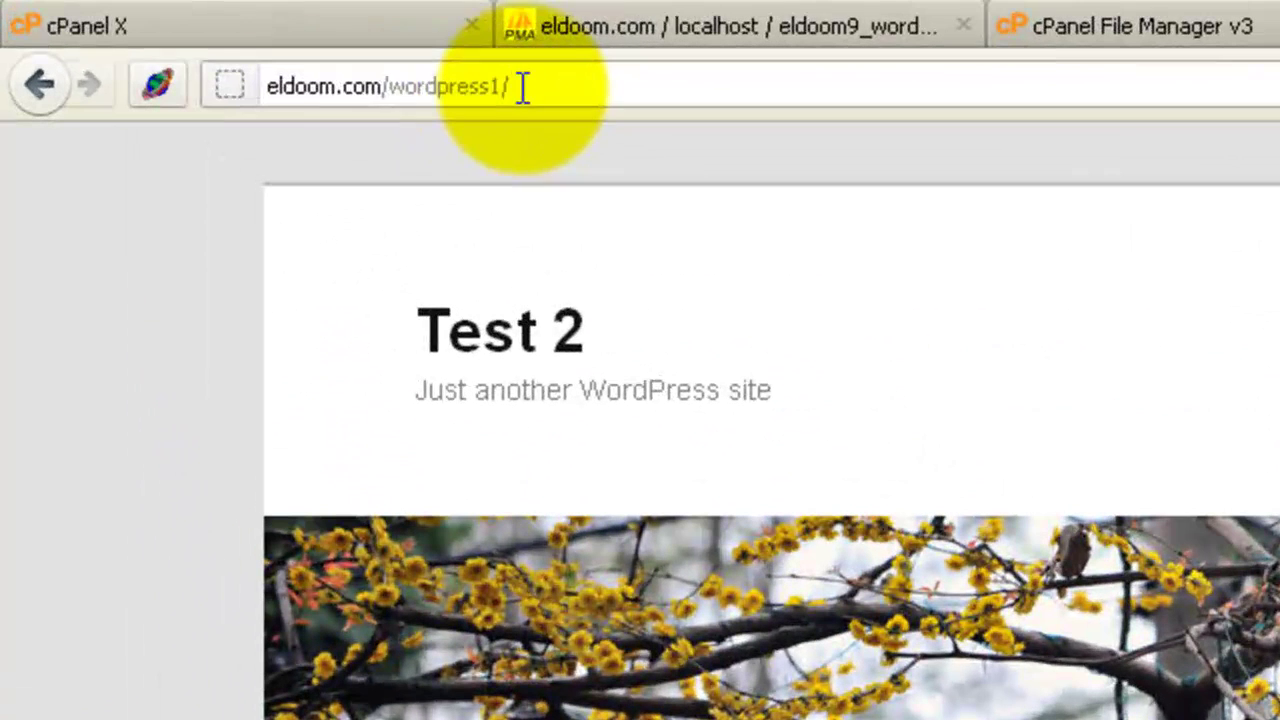
Change the browser address to eldoom.com/wordpress2 to reach its installer
left_click(283, 43)
left_click(566, 87)
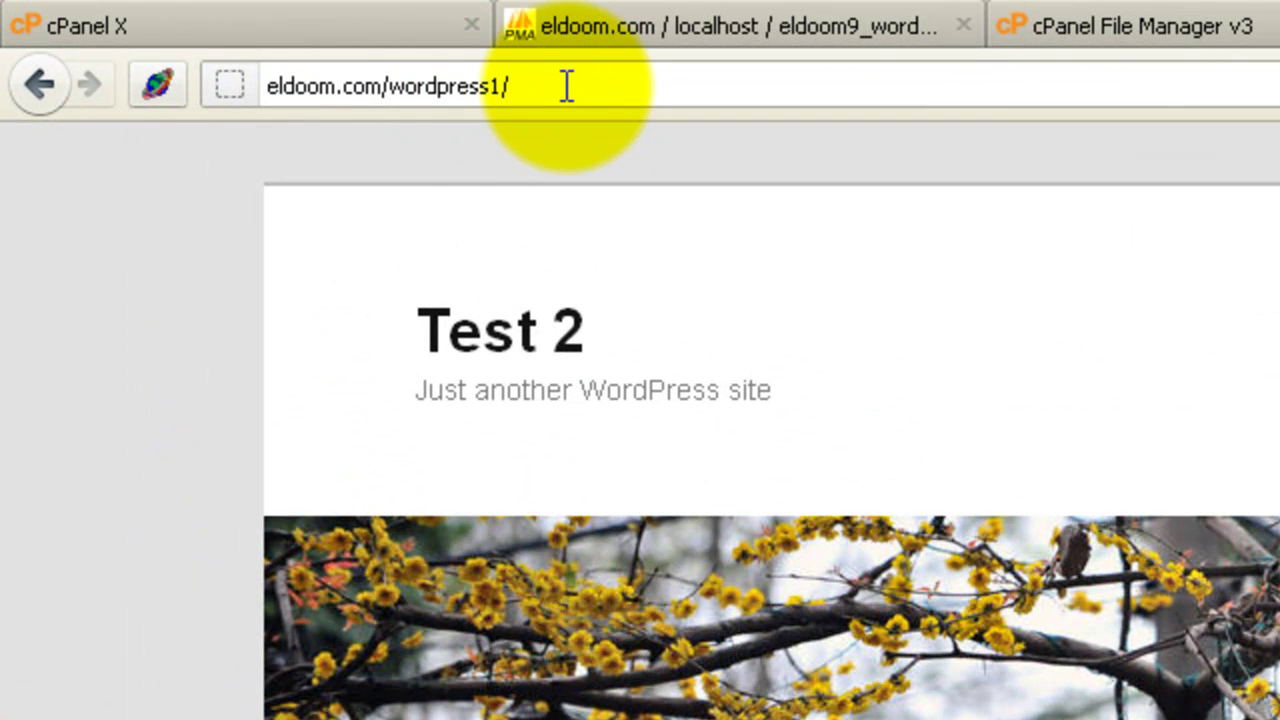
key("BackSpace")
key("Return")
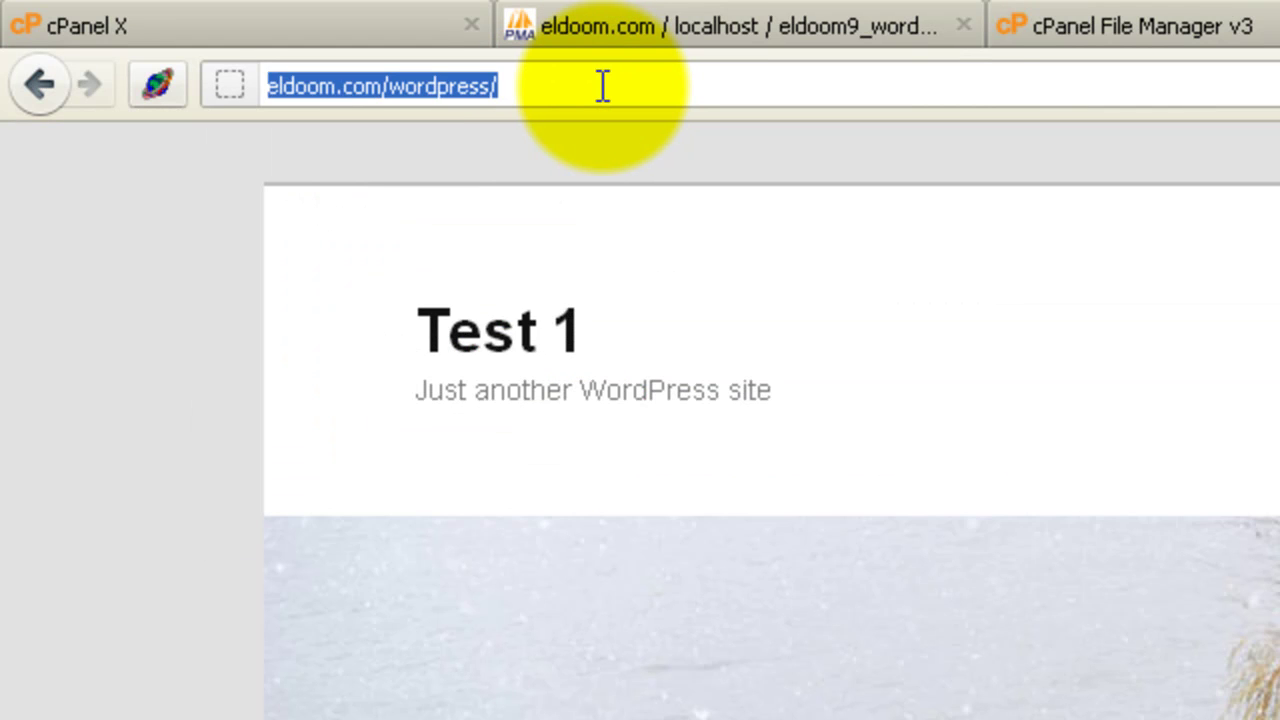
type("2")
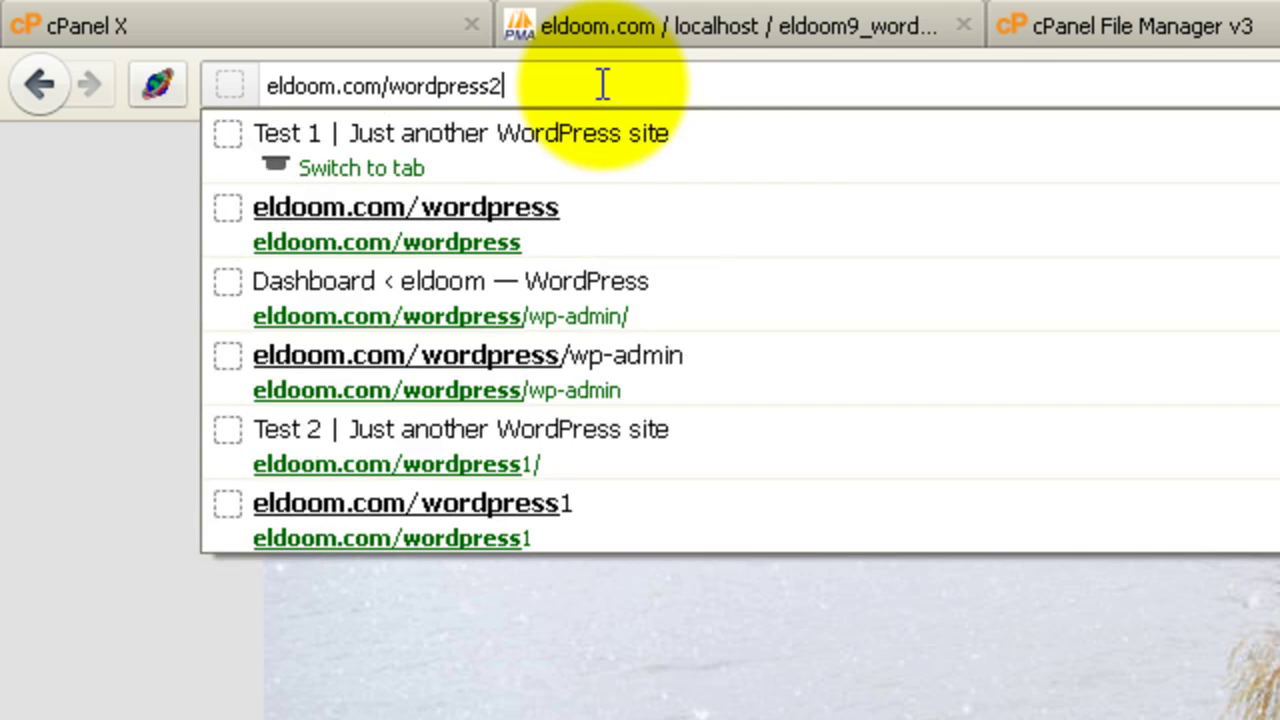
key("Return")
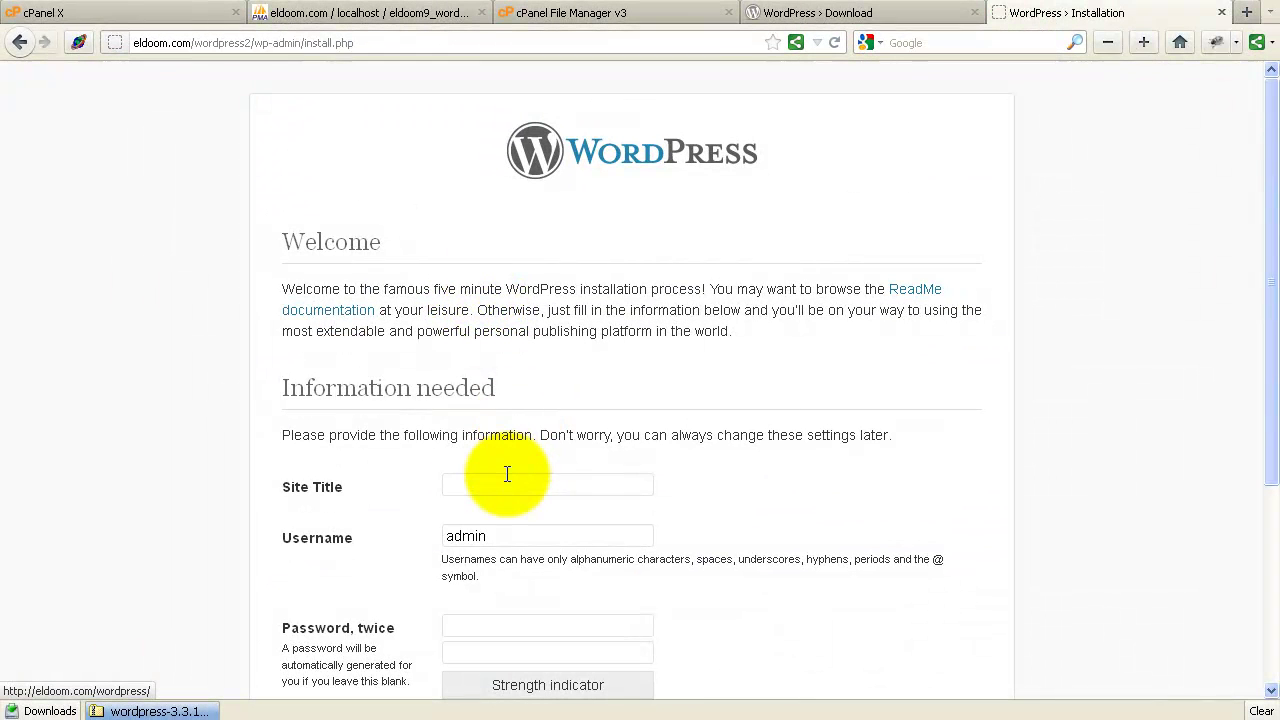
Fill the wordpress2 install form with site title Test 3, a password and the e-mail
left_click(510, 481)
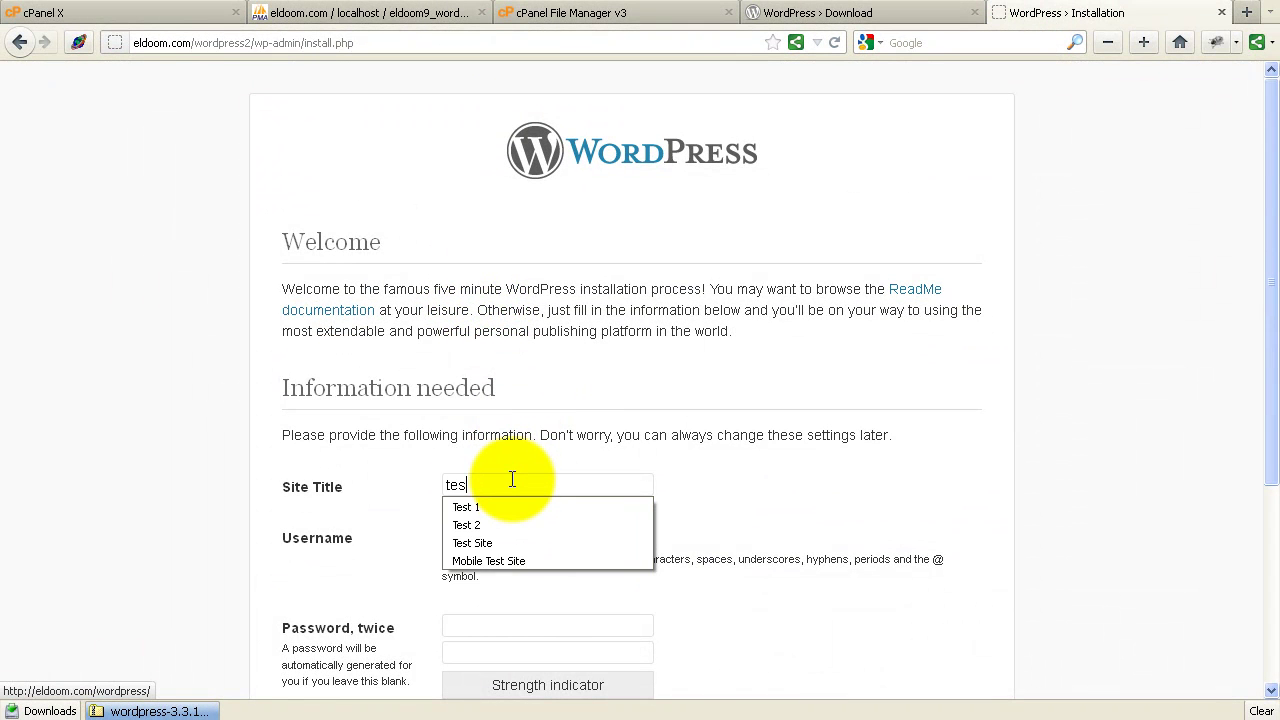
type("tes")
left_click(506, 523)
key("BackSpace")
type("3")
key("Tab")
type("*******")
key("Tab")
type("*******")
scroll(531, 610, "down", 5)
left_click(505, 483)
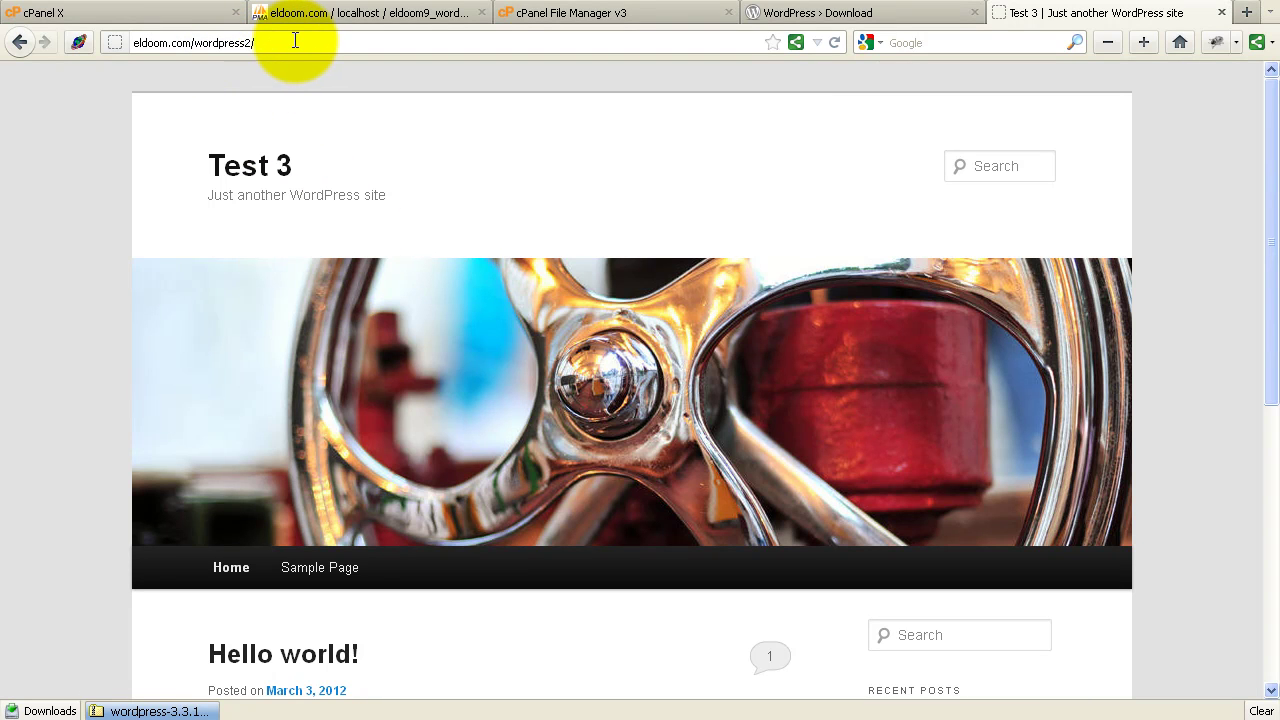
Load the eldoom.com/wordpress3 installer and install it as test 4
key("BackSpace")
key("BackSpace")
type("3")
key("Return")
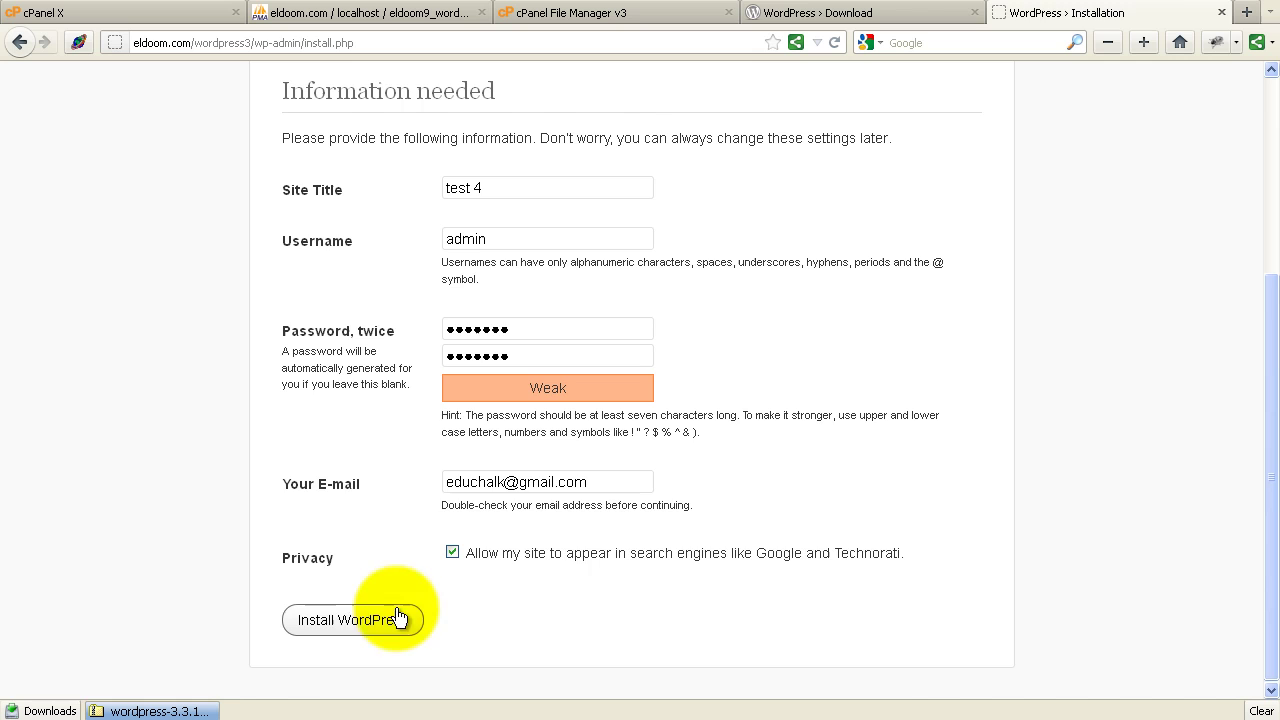
left_click(388, 620)
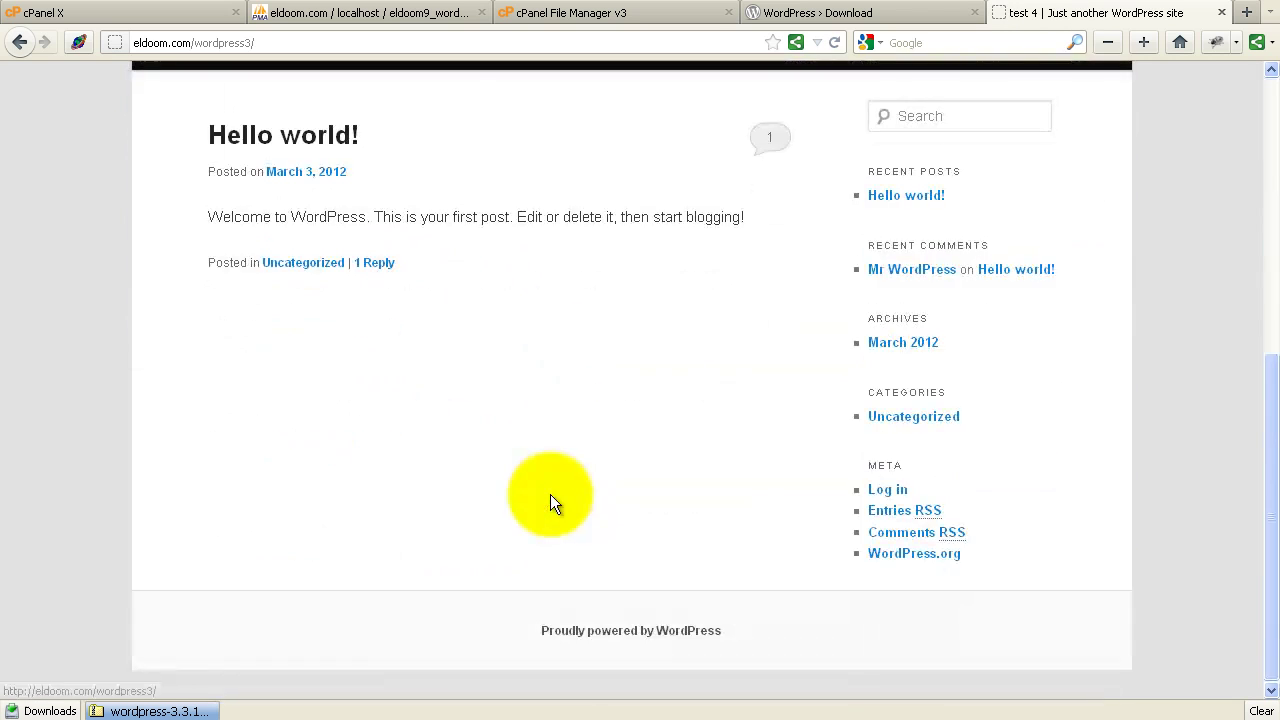
scroll(550, 494, "up", 5)
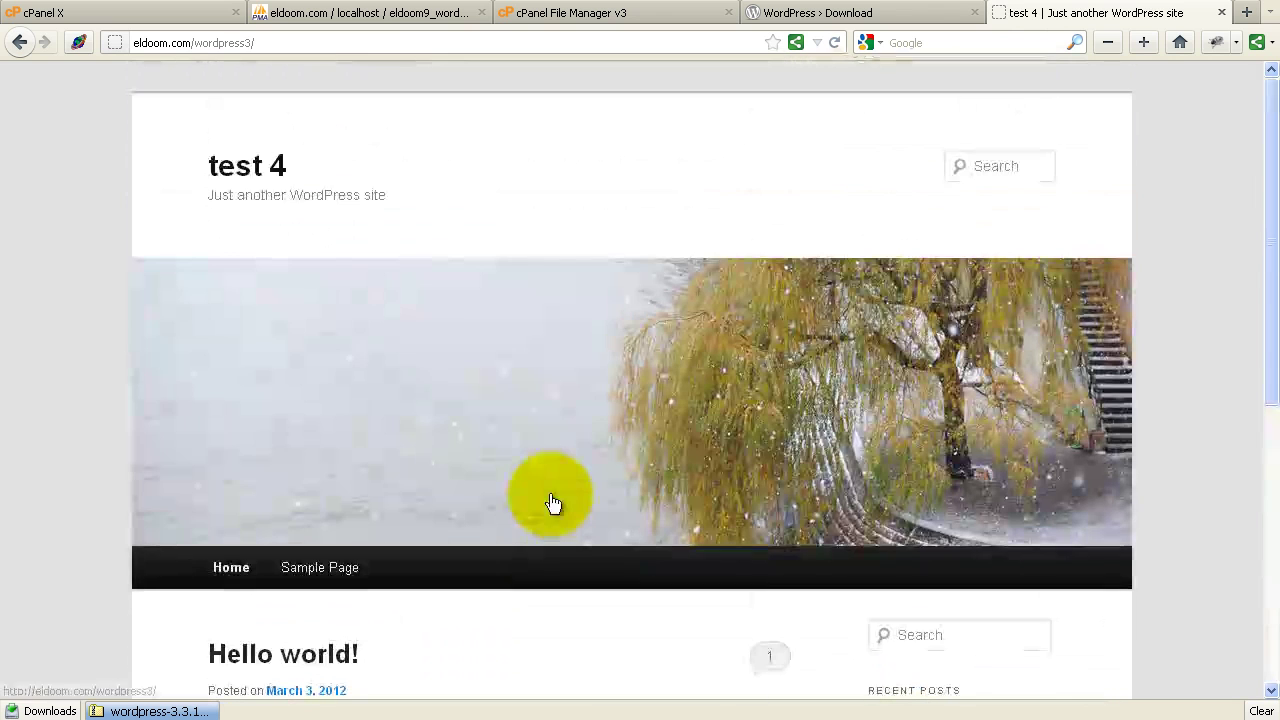
left_click(228, 43)
key("End")
key("shift+Left")
key("shift+Left")
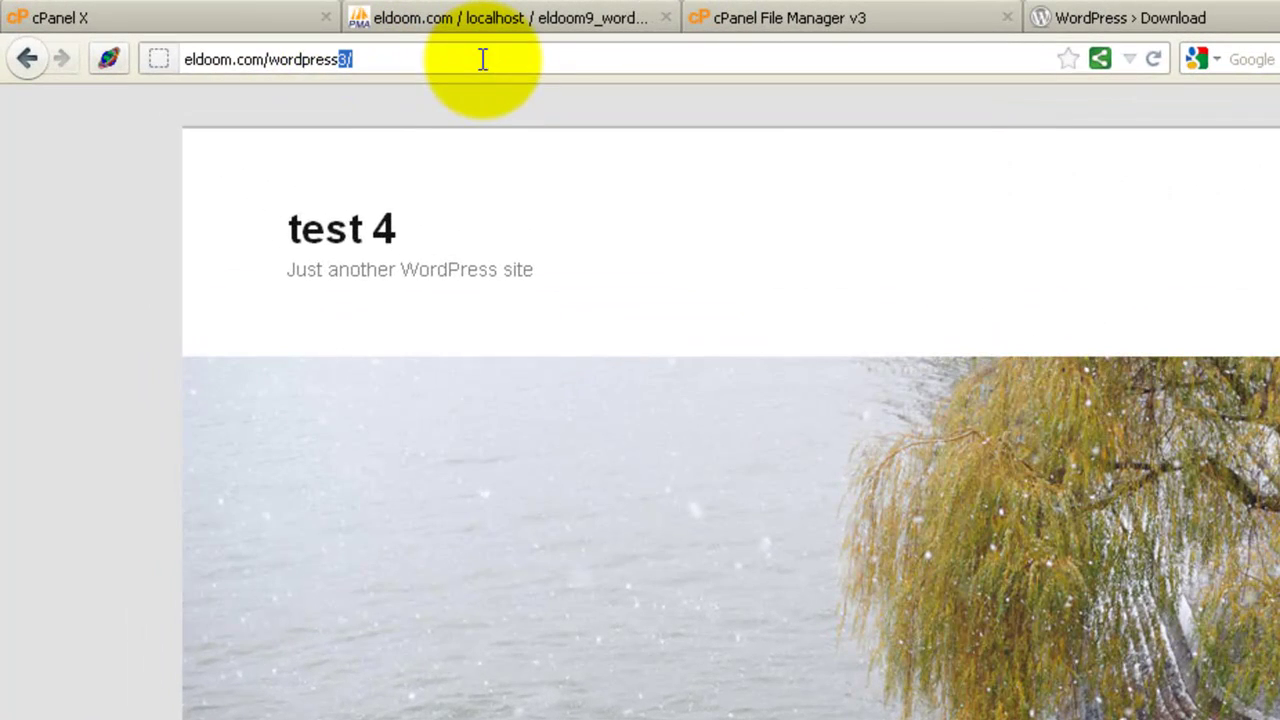
key("BackSpace")
key("Return")
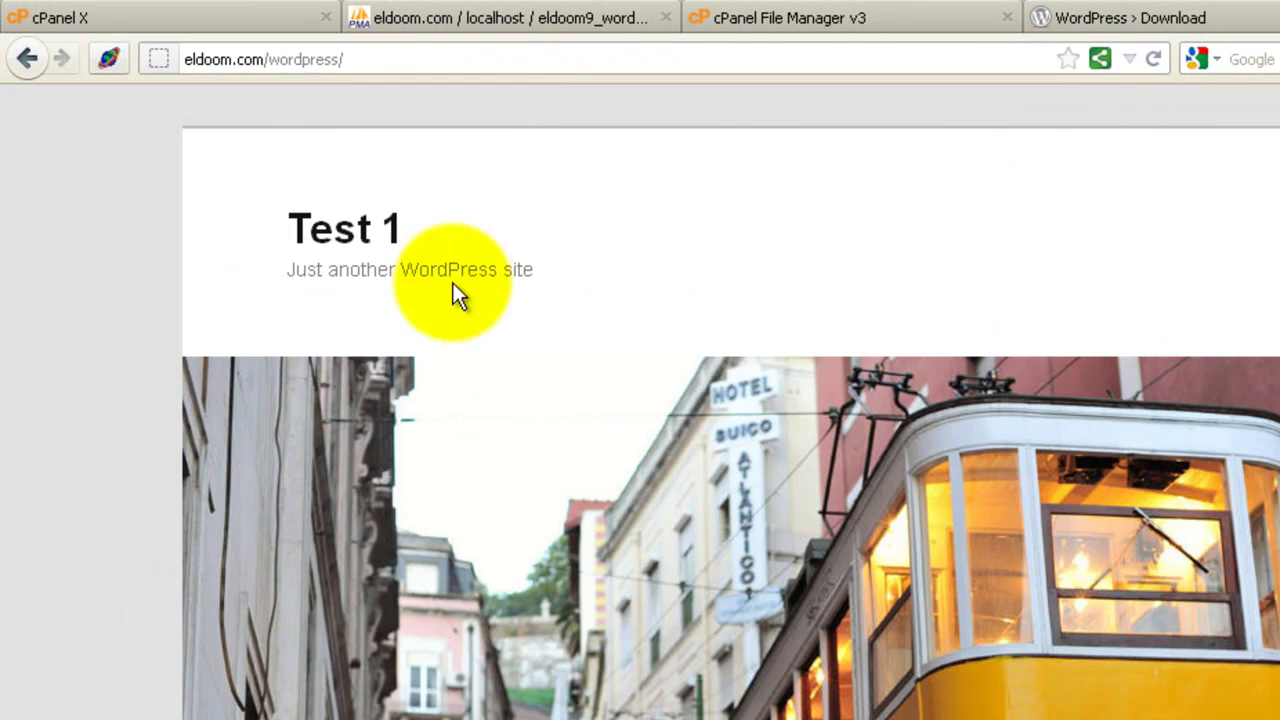
scroll(665, 580, "down", 5)
scroll(676, 590, "up", 5)
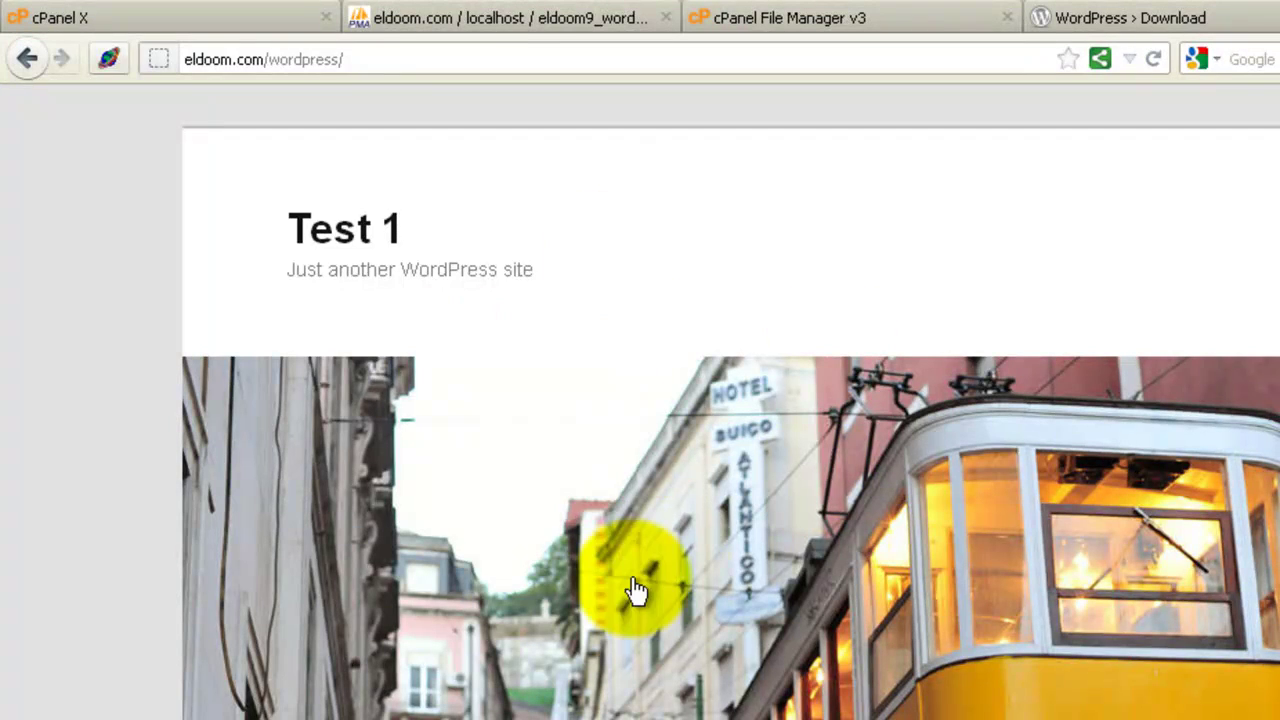
left_click(372, 57)
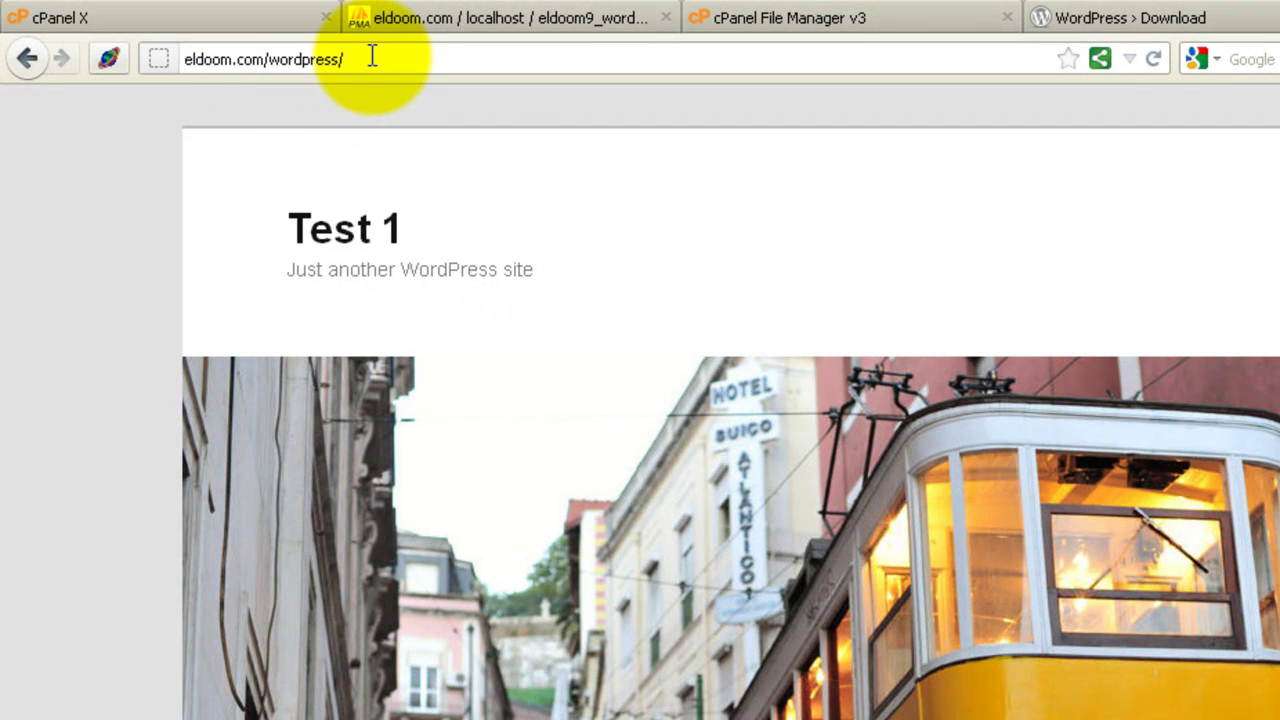
key("BackSpace")
type("1")
key("Return")
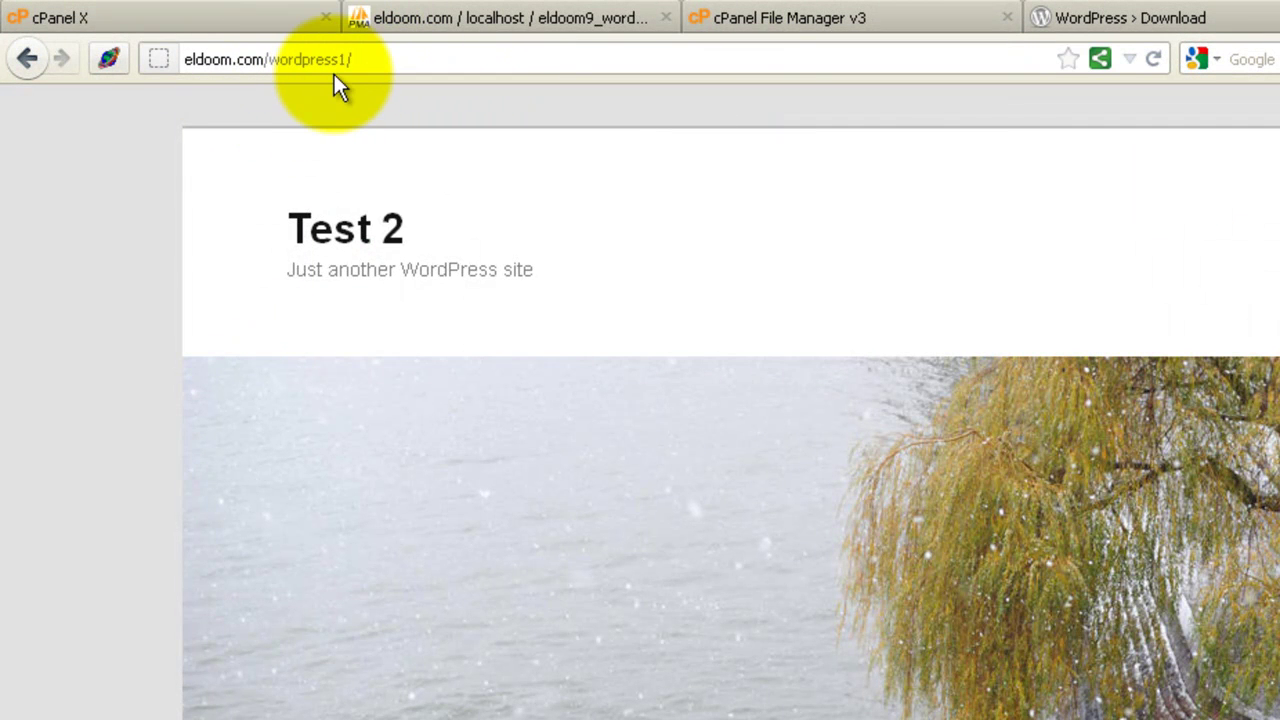
left_click(385, 59)
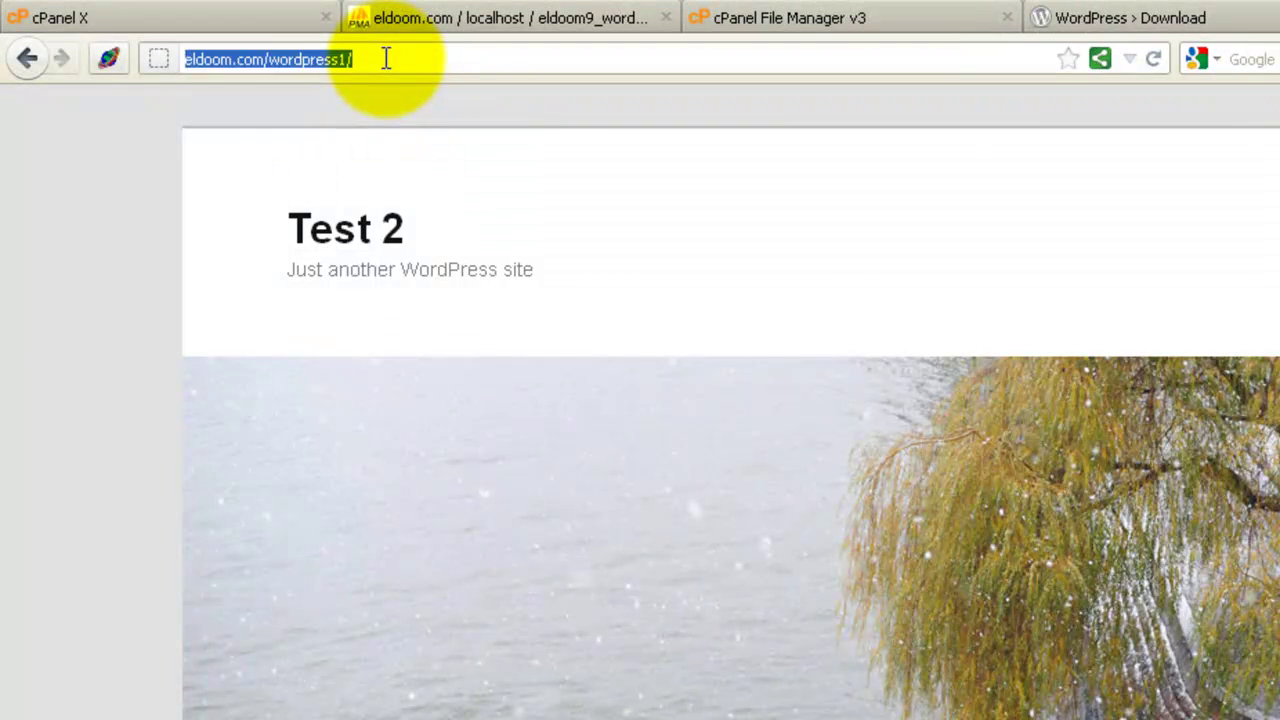
left_click(386, 59)
key("BackSpace")
type("2")
key("Return")
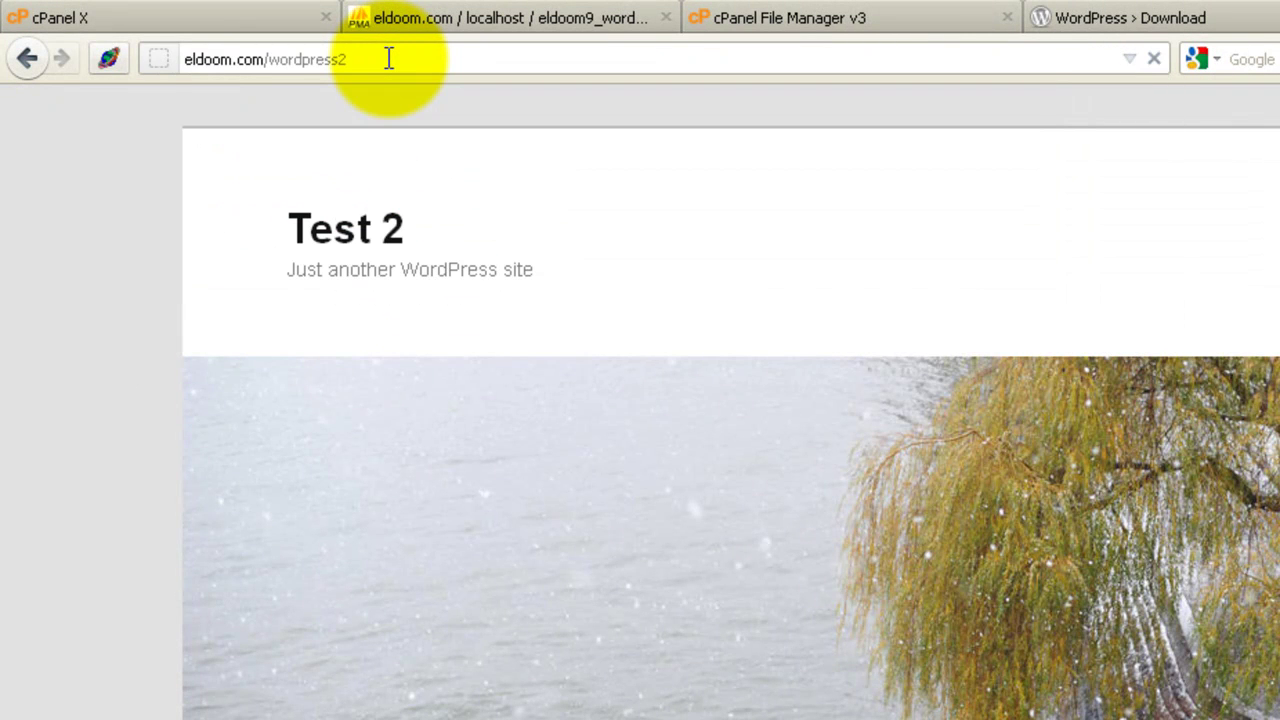
left_click(389, 59)
left_click(389, 59)
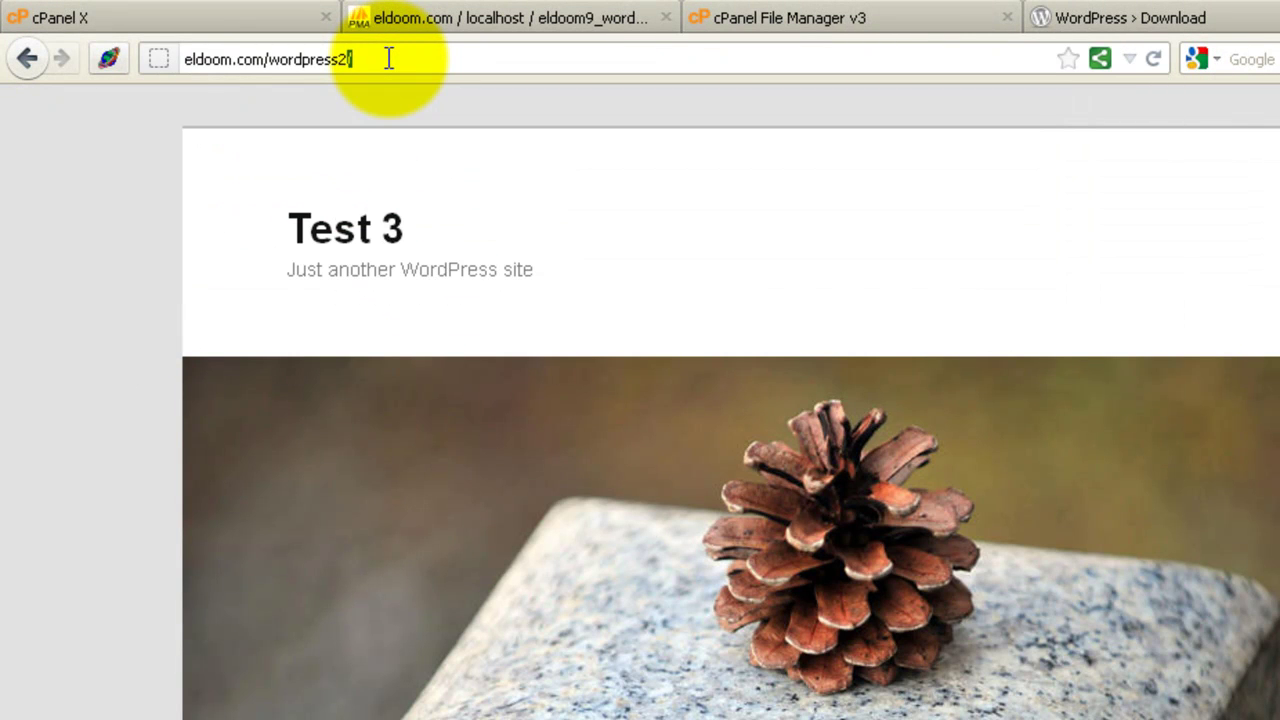
key("BackSpace")
key("BackSpace")
type("3")
key("Return")
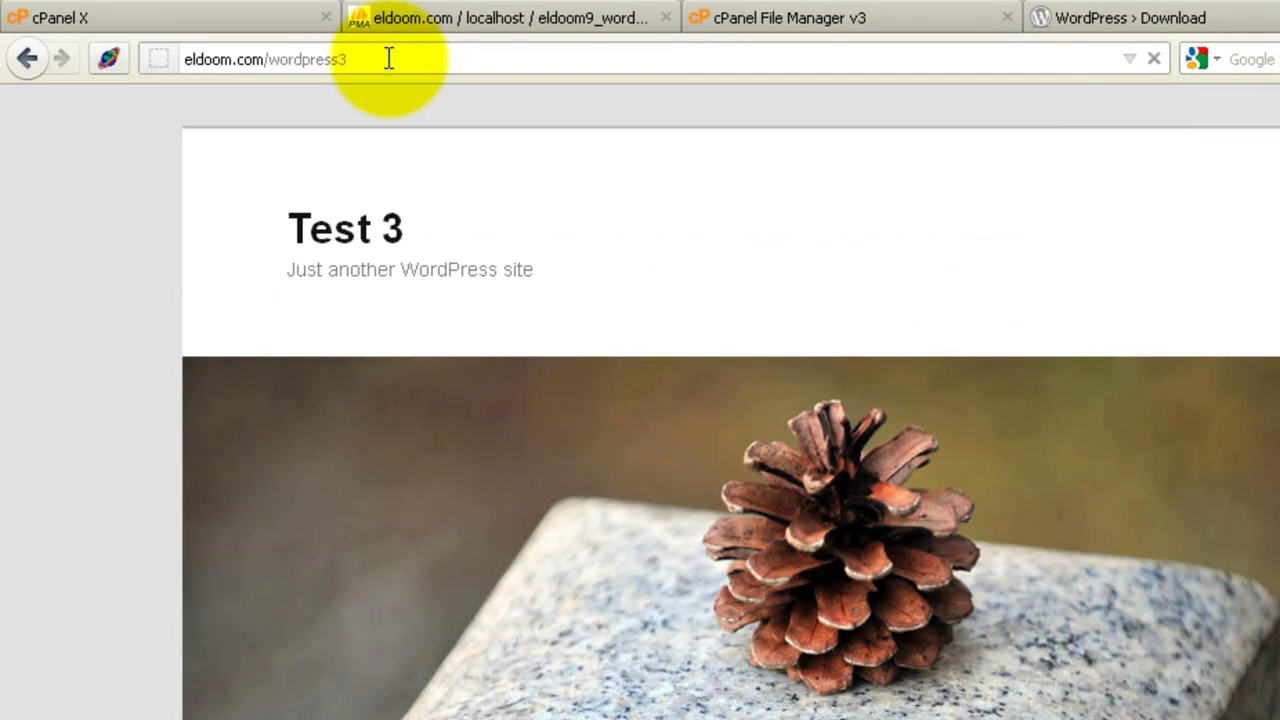
left_click(809, 23)
Reload eldoom9_wordpress's Structure view and scroll through its 44 wp_, wp1_, wp2_ and wp3_ tables
left_click(532, 28)
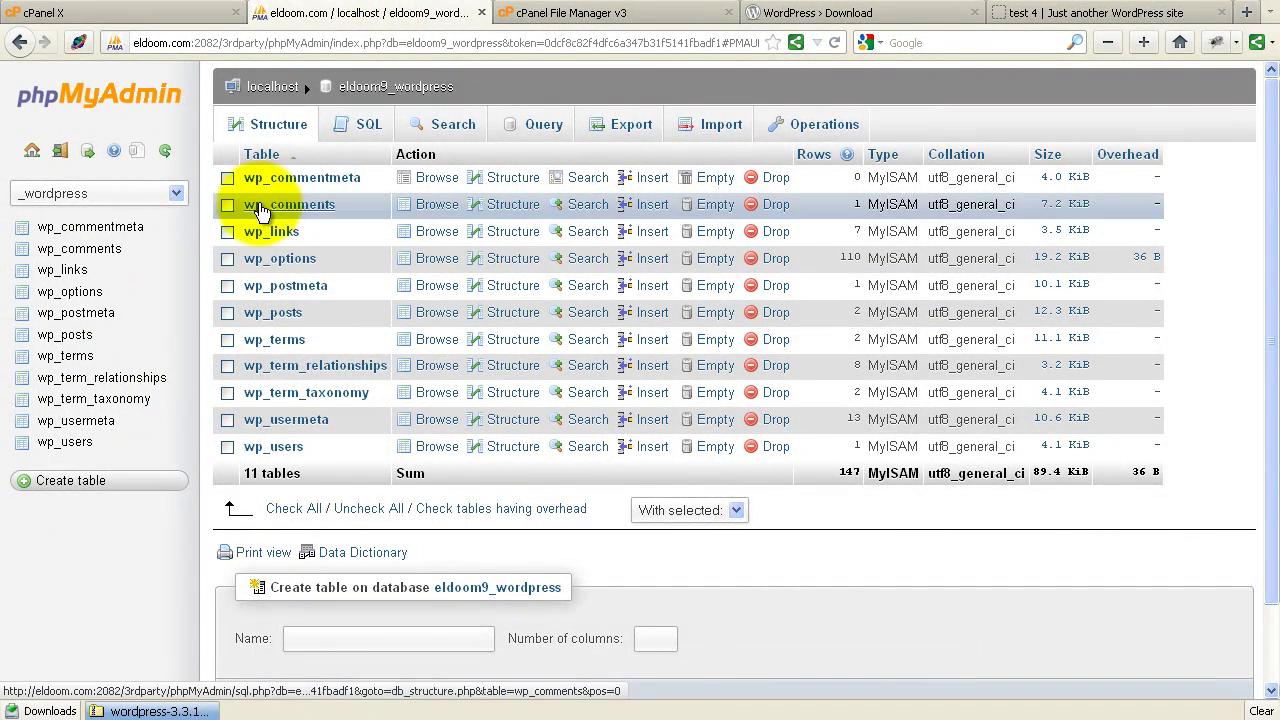
left_click(390, 90)
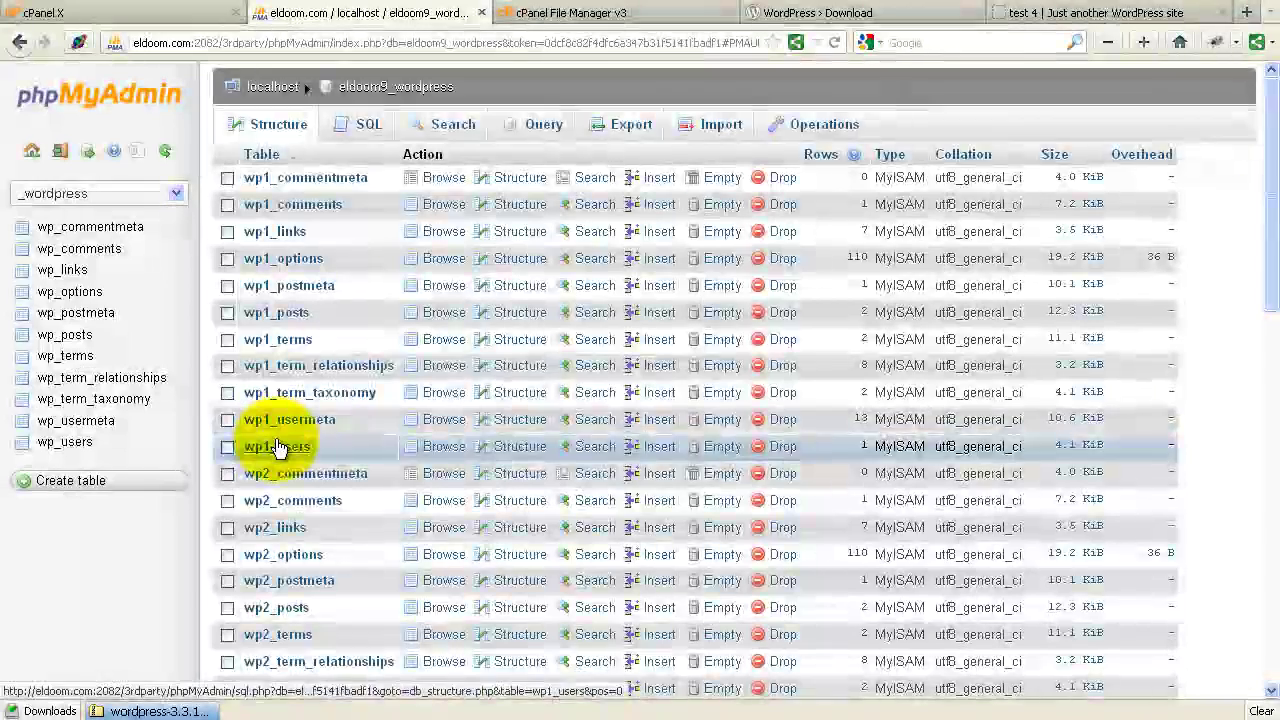
scroll(280, 445, "down", 10)
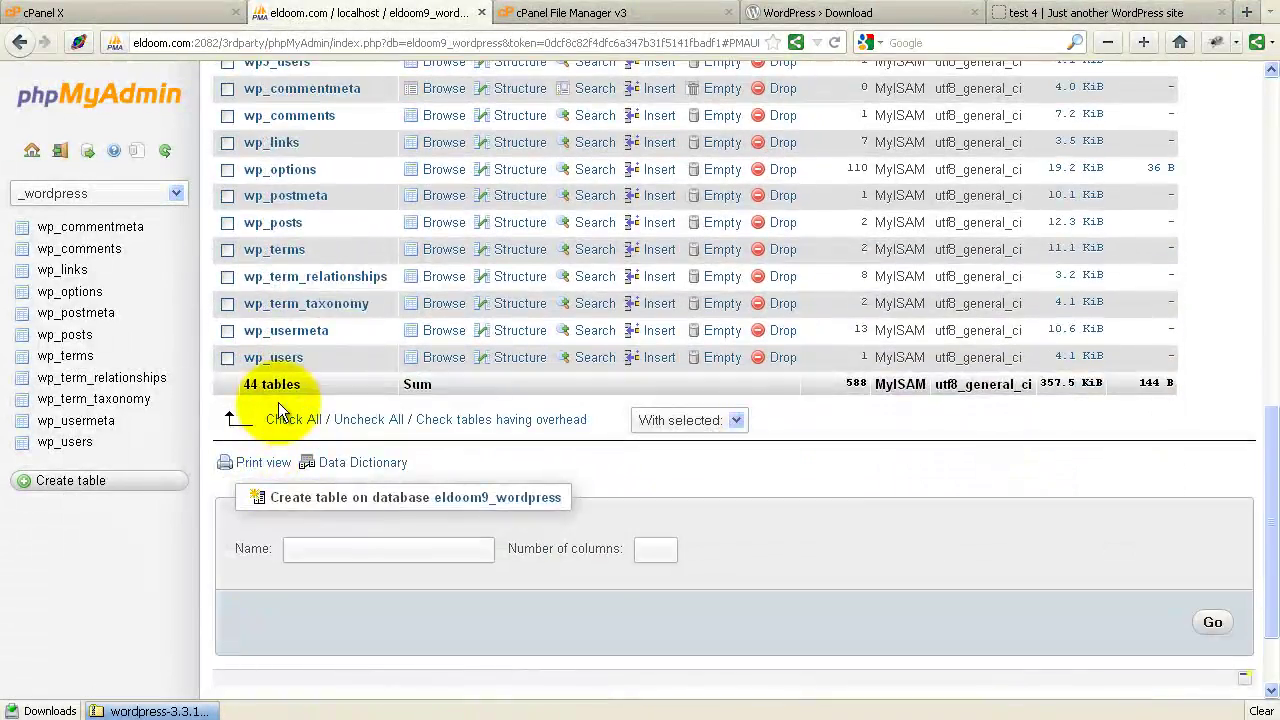
scroll(278, 402, "up", 10)
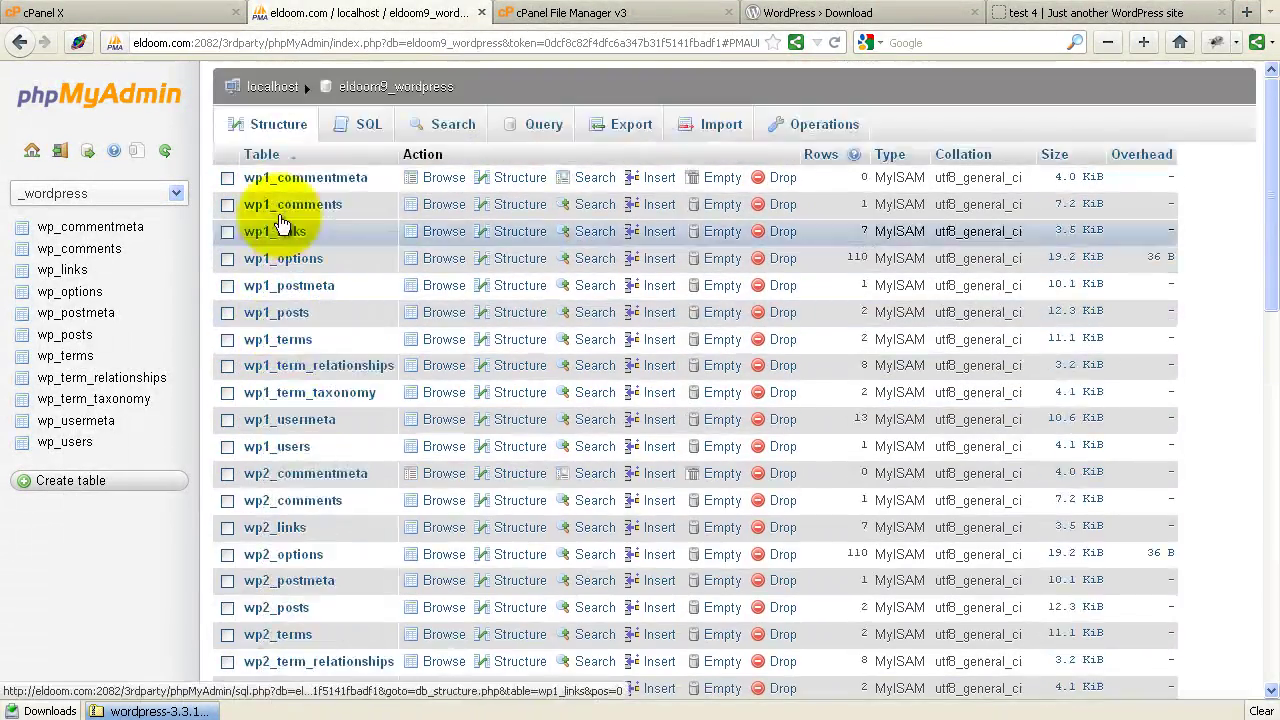
scroll(300, 400, "down", 10)
scroll(311, 418, "up", 10)
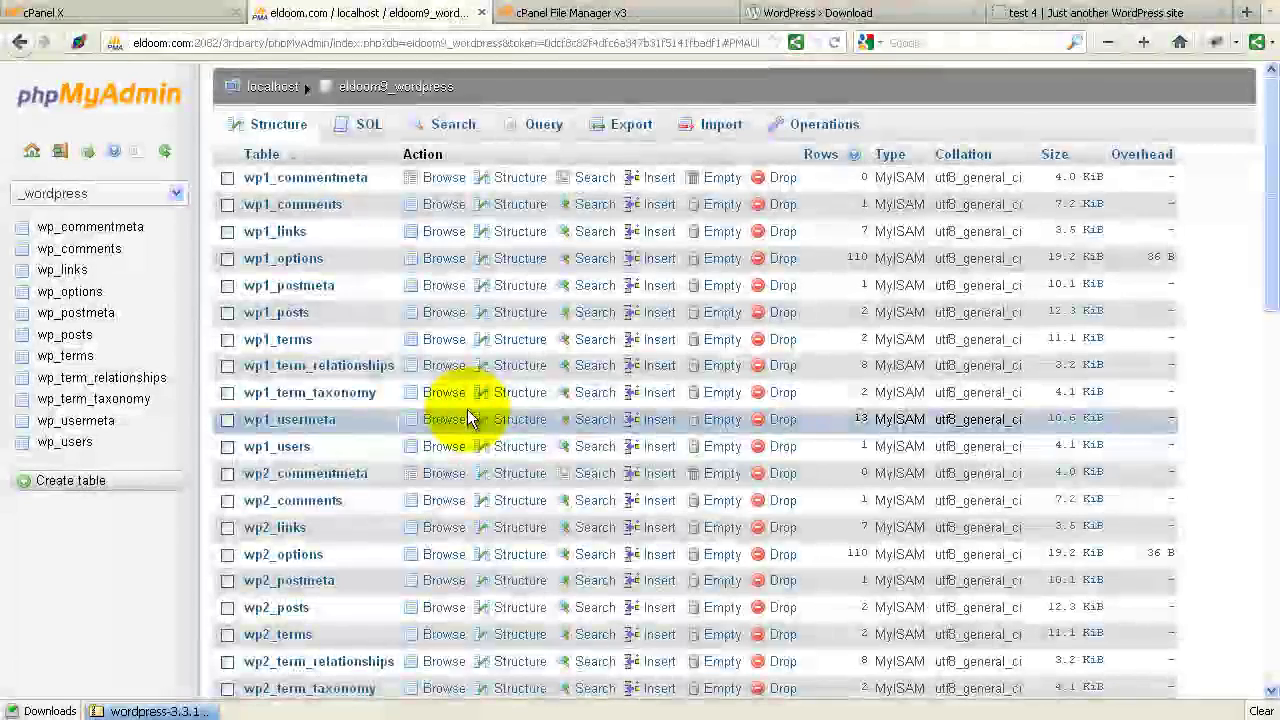
scroll(335, 419, "down", 9)
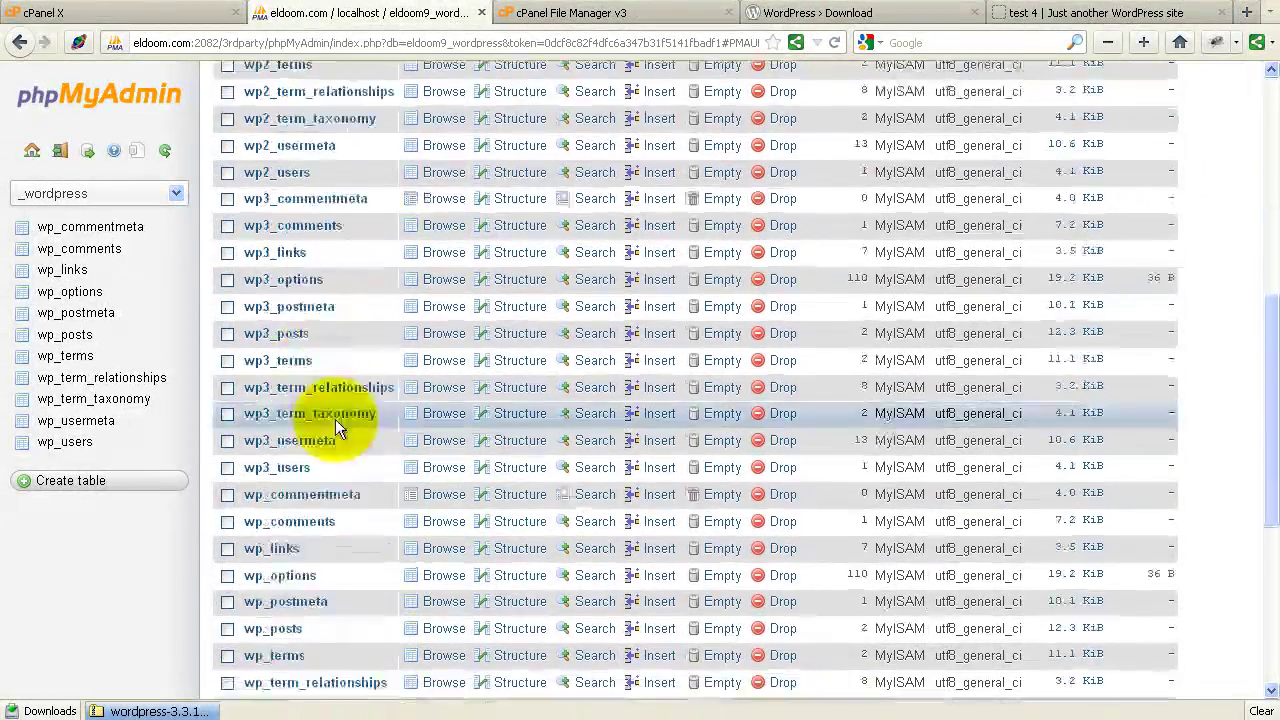
scroll(341, 451, "up", 9)
scroll(345, 470, "down", 7)
scroll(357, 514, "up", 7)
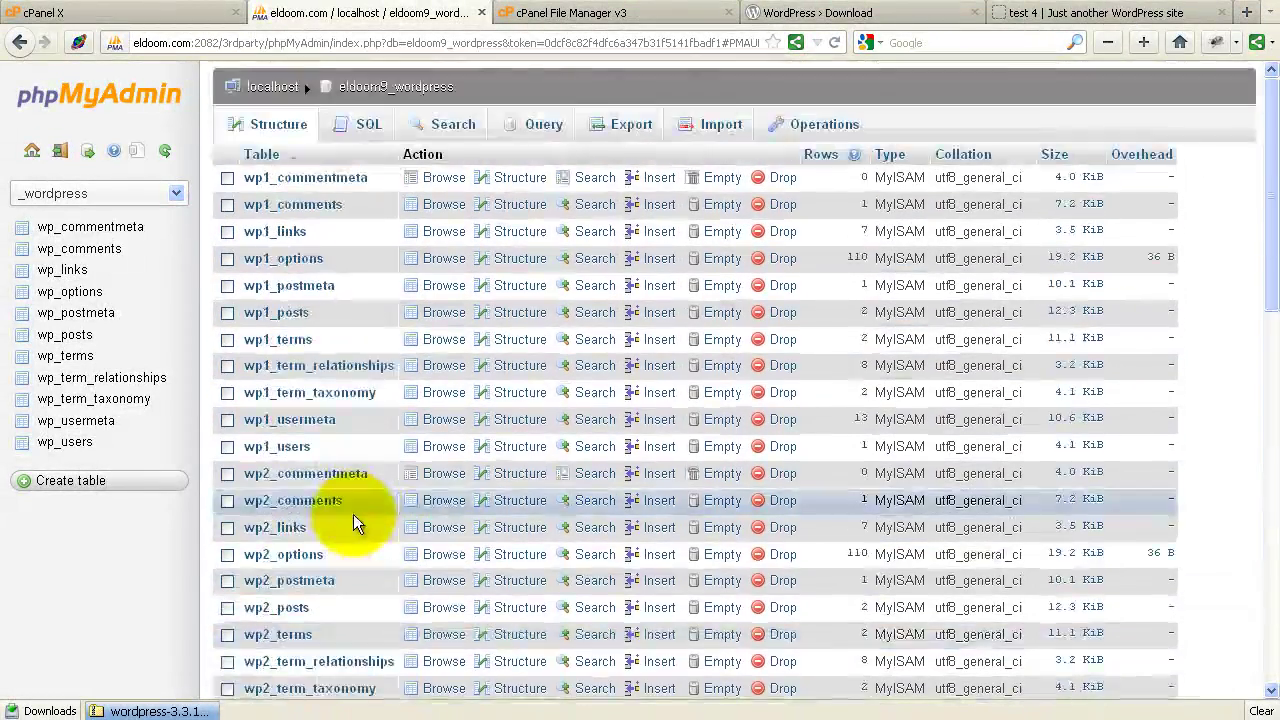